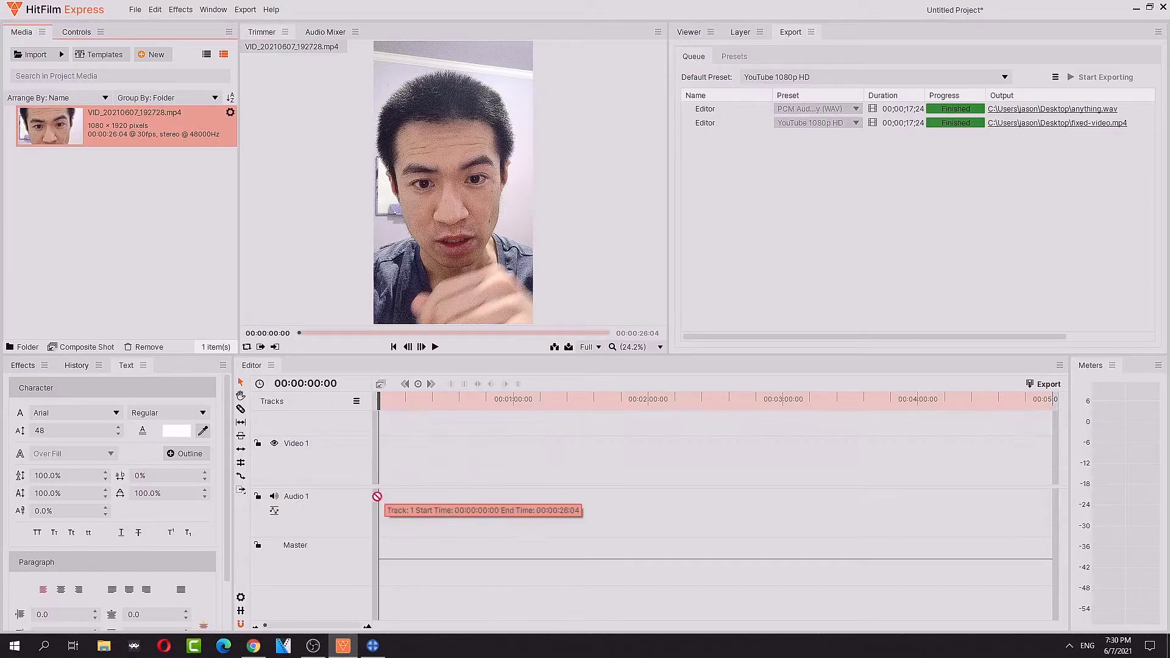
# - Place the phone video clip at the start of the timeline and set the default export preset to PCM Audio Only (WAV)
pyautogui.click(684, 350)
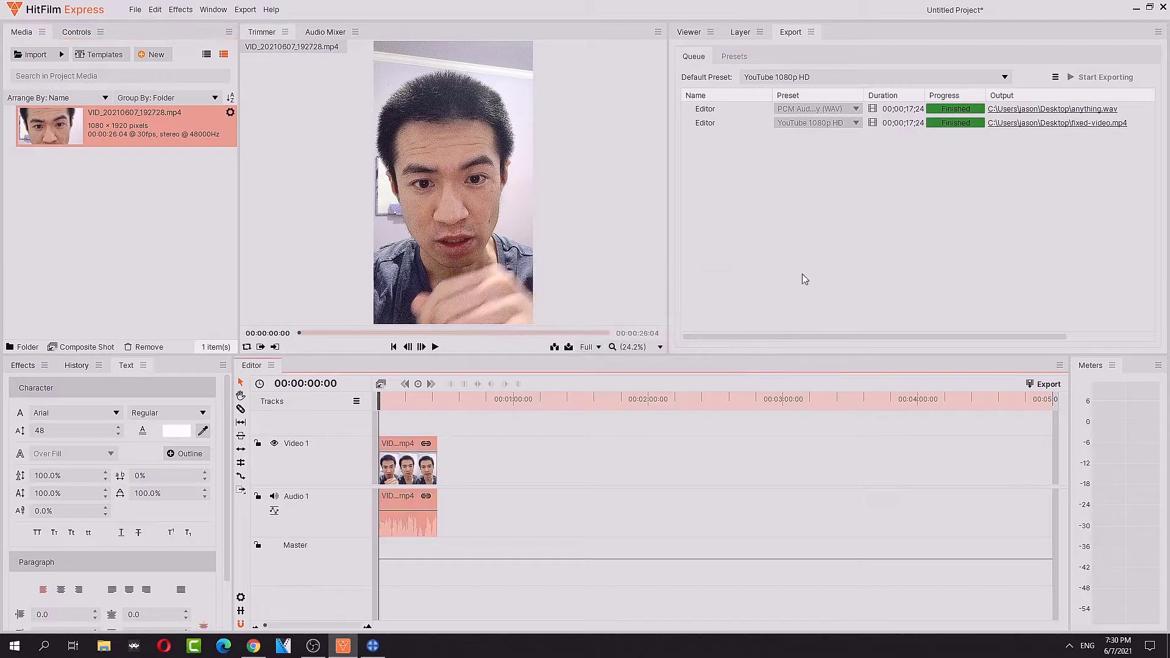
pyautogui.click(792, 76)
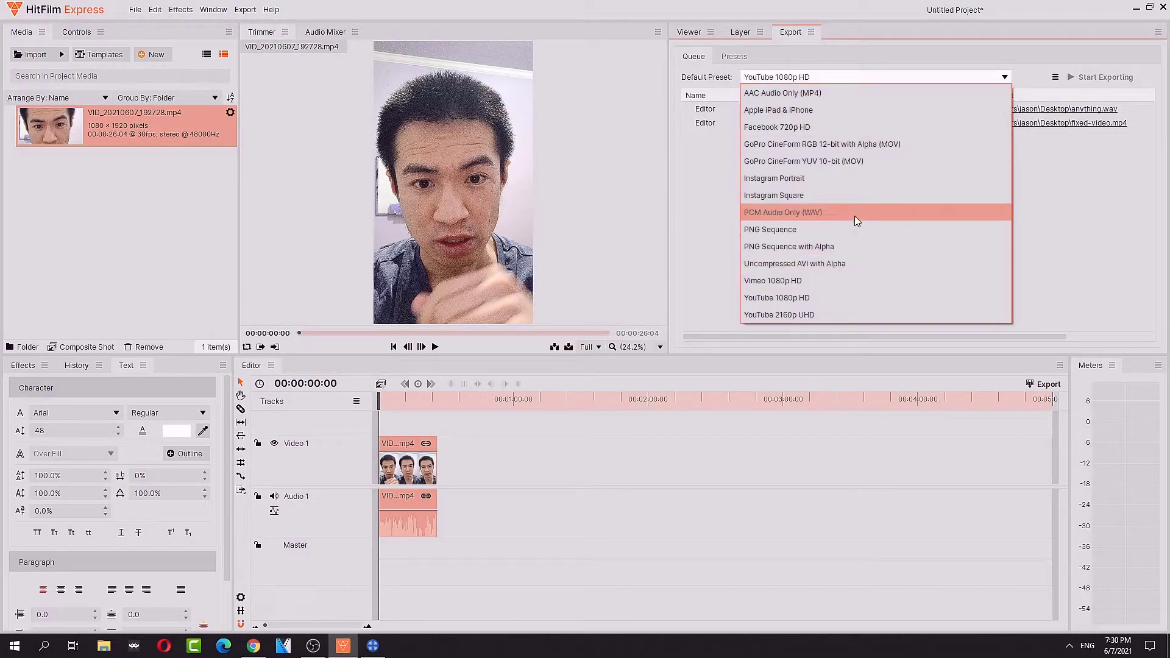
pyautogui.click(856, 213)
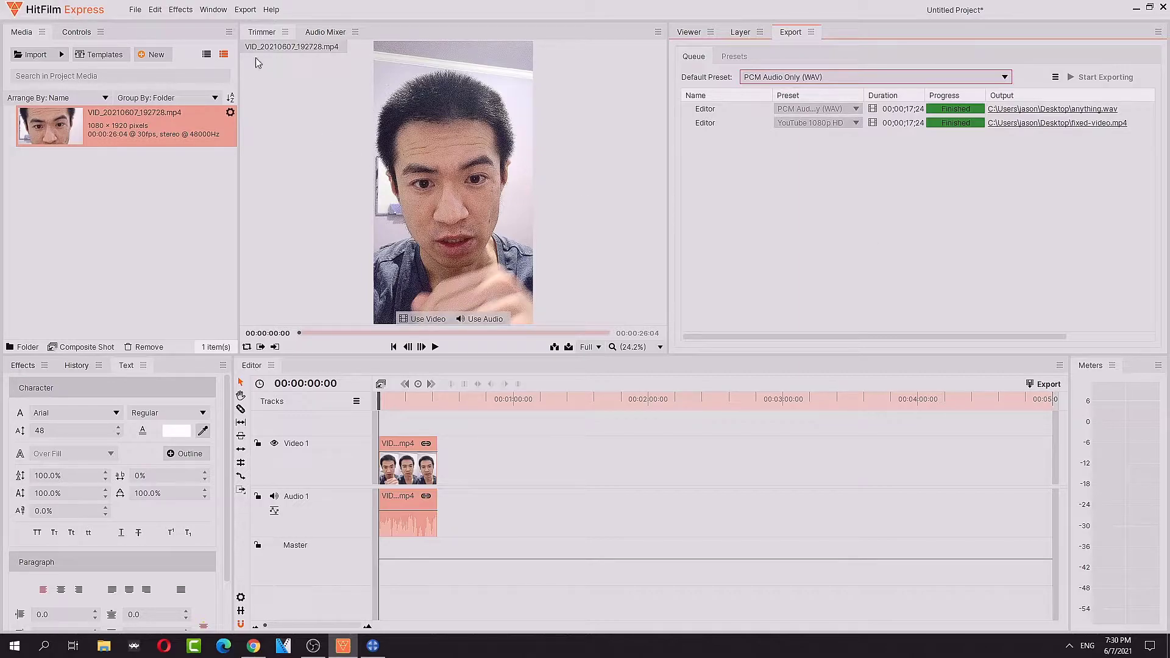
pyautogui.click(795, 78)
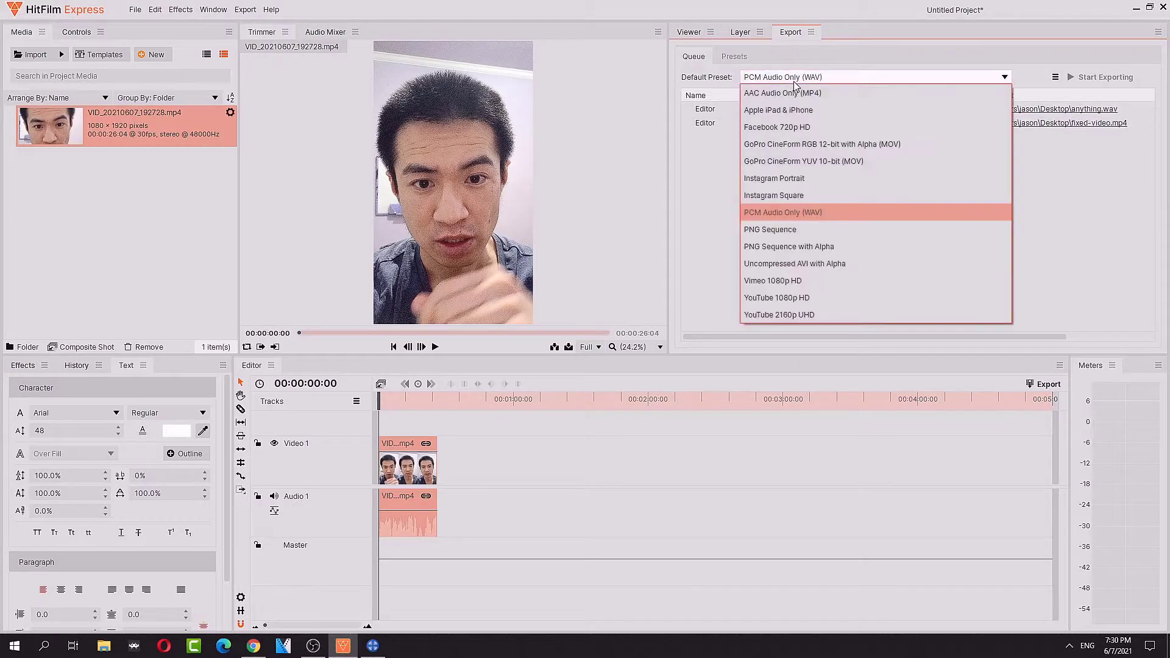
pyautogui.click(810, 210)
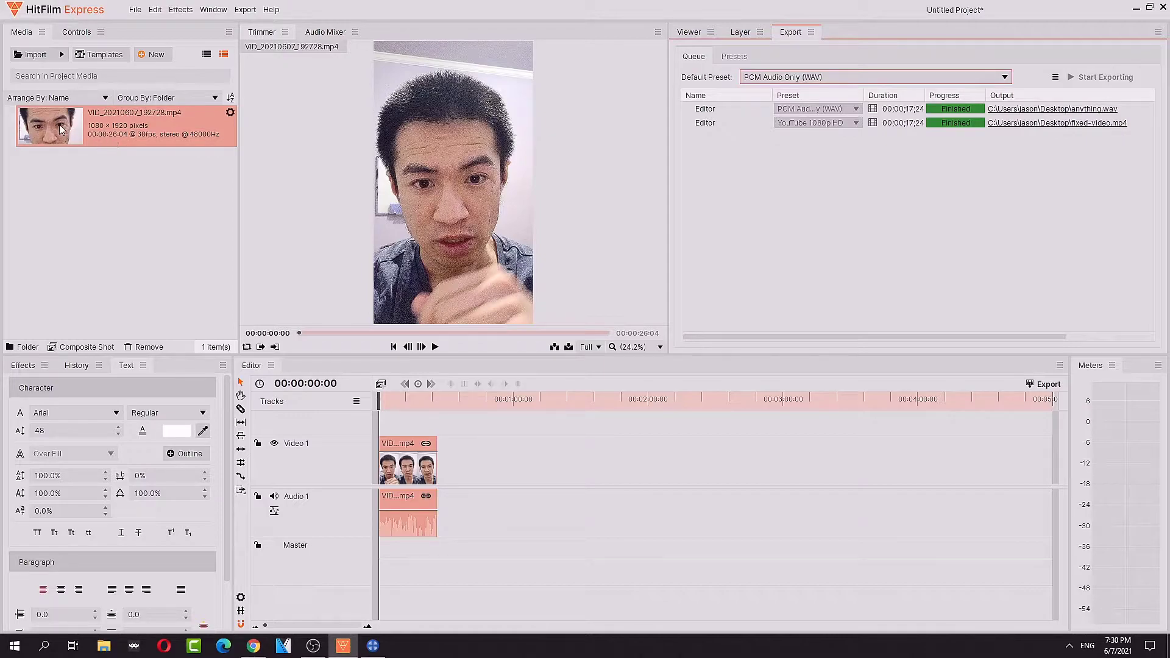
# - Export the timeline contents to the Desktop as a WAV file named bad-audio
pyautogui.click(245, 9)
pyautogui.click(268, 23)
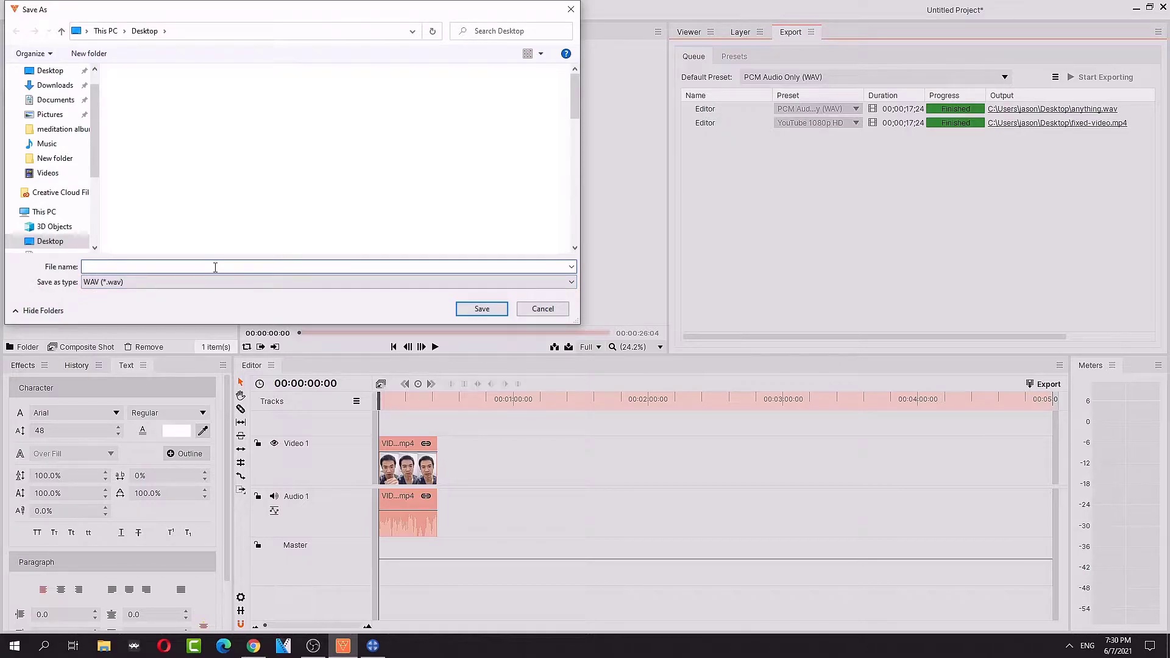
pyautogui.write('bad-audio')
pyautogui.press('Return')
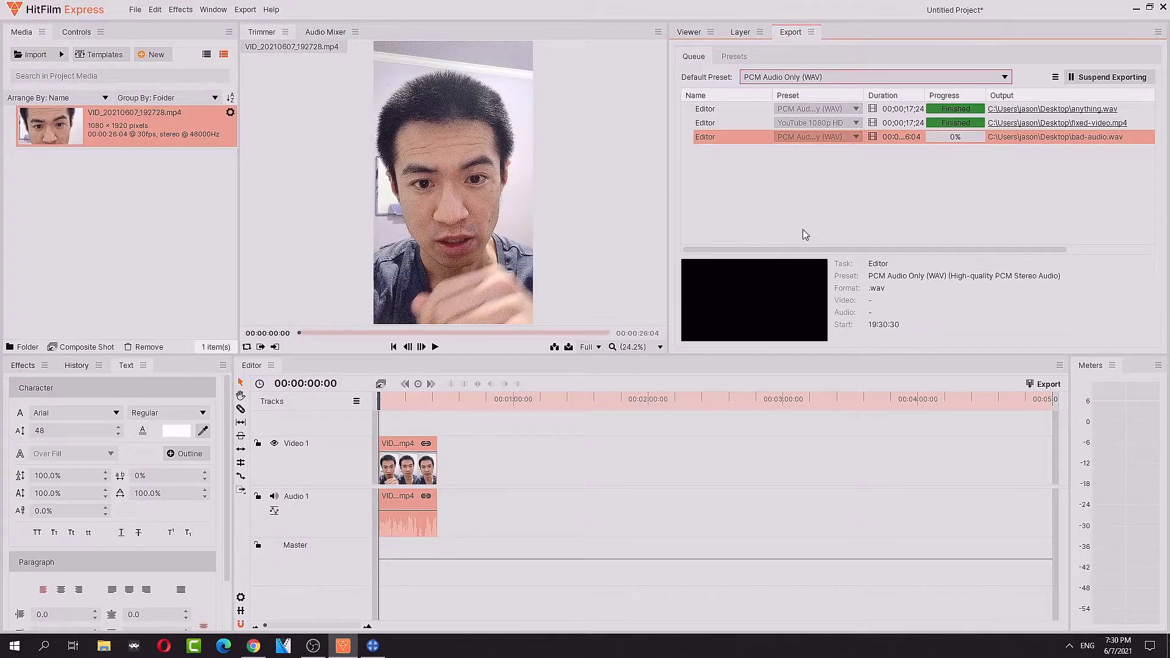
# - Switch to iZotope RX 7, open bad-audio.wav from the Desktop and maximize the editor window
pyautogui.click(372, 645)
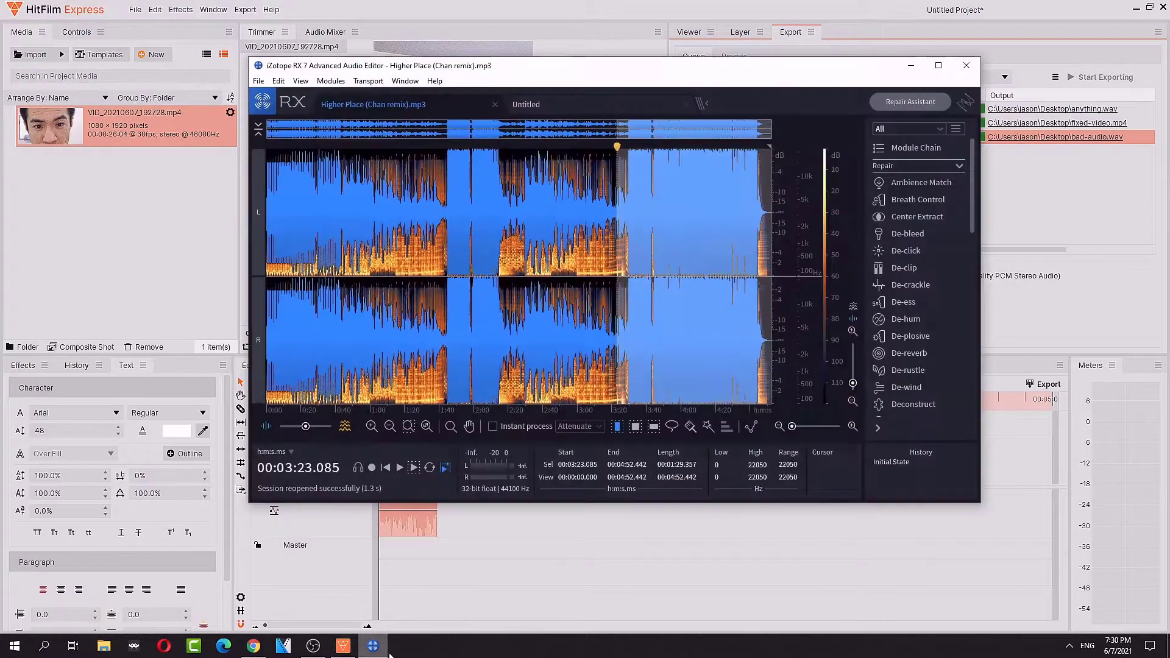
pyautogui.click(259, 81)
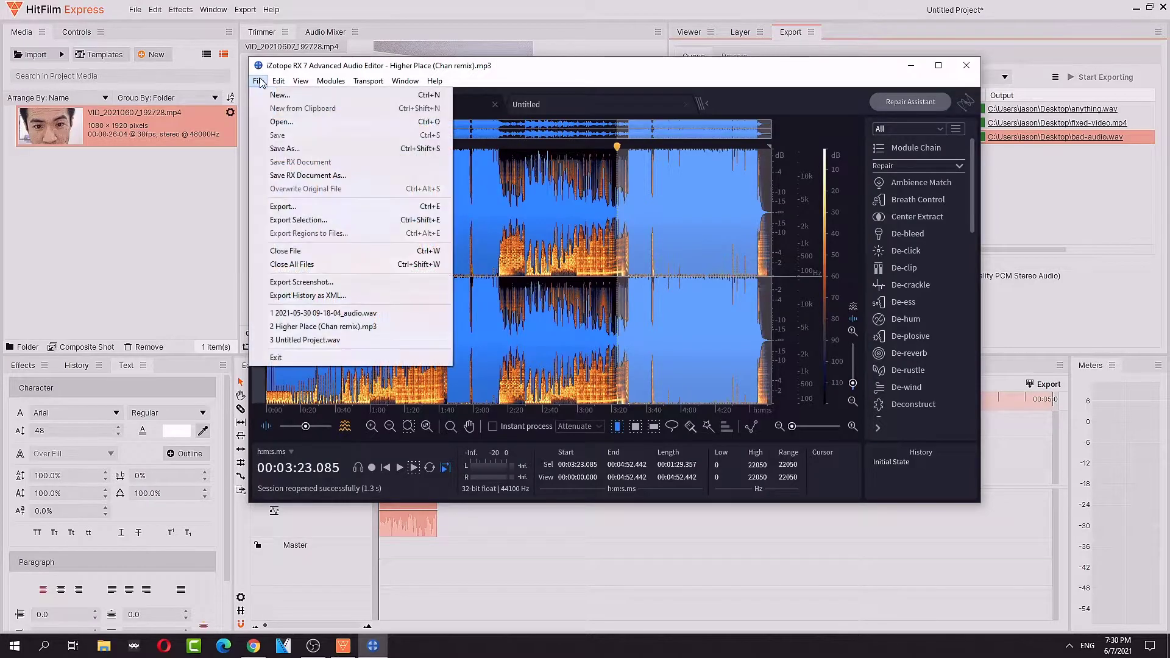
pyautogui.click(290, 123)
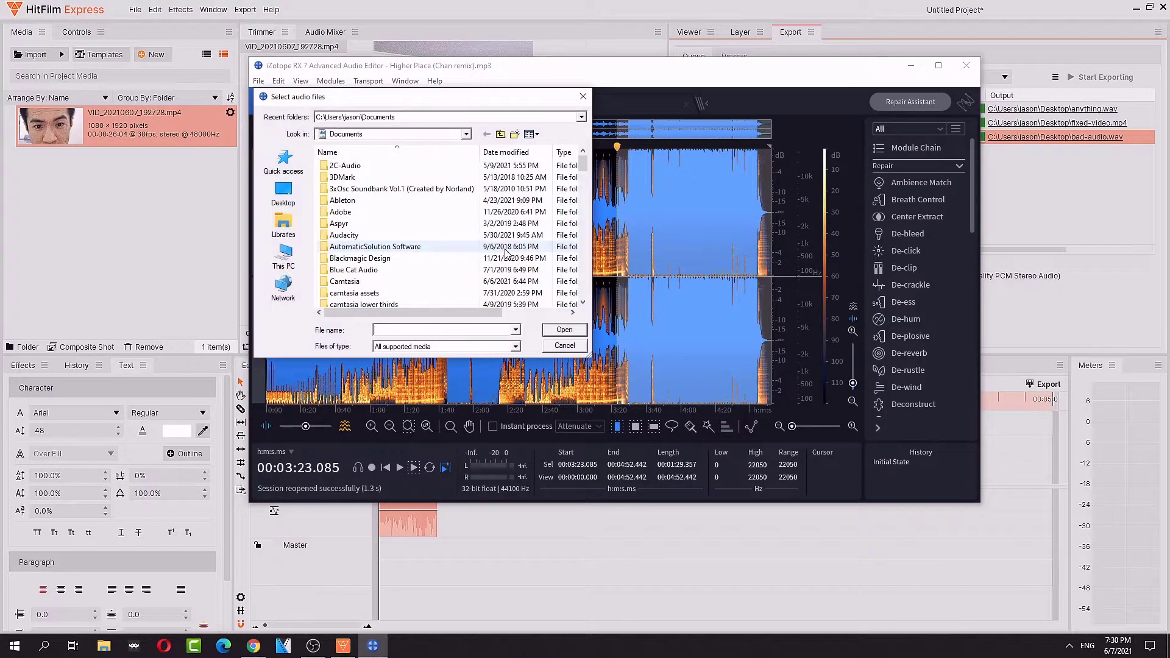
pyautogui.click(305, 198)
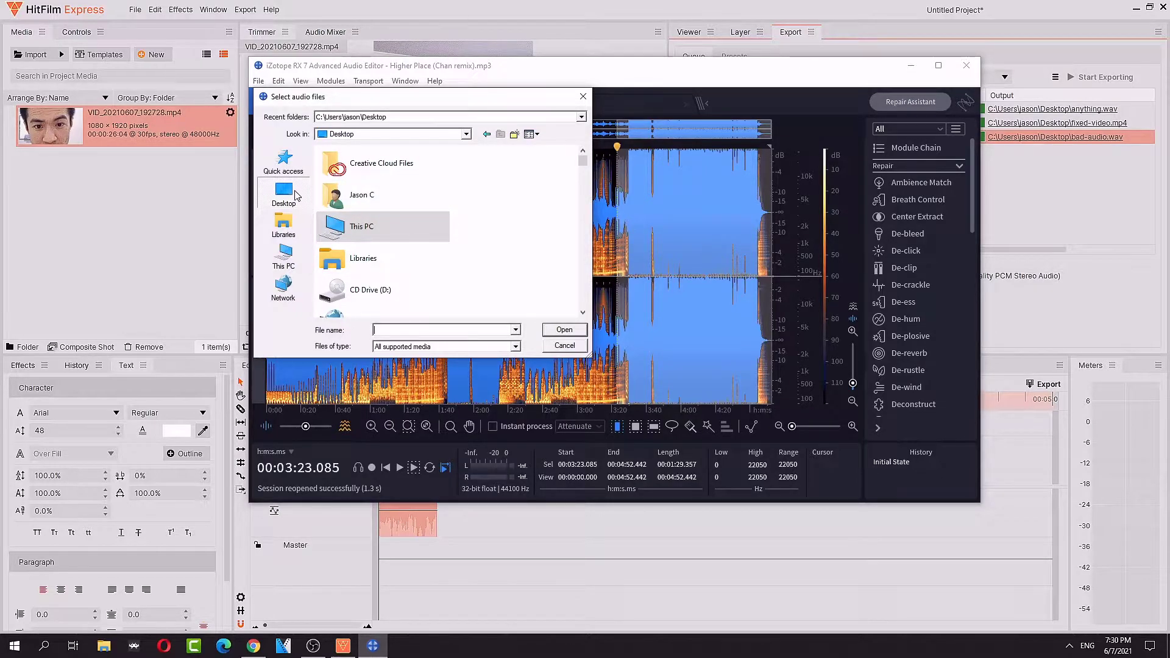
pyautogui.write('bad')
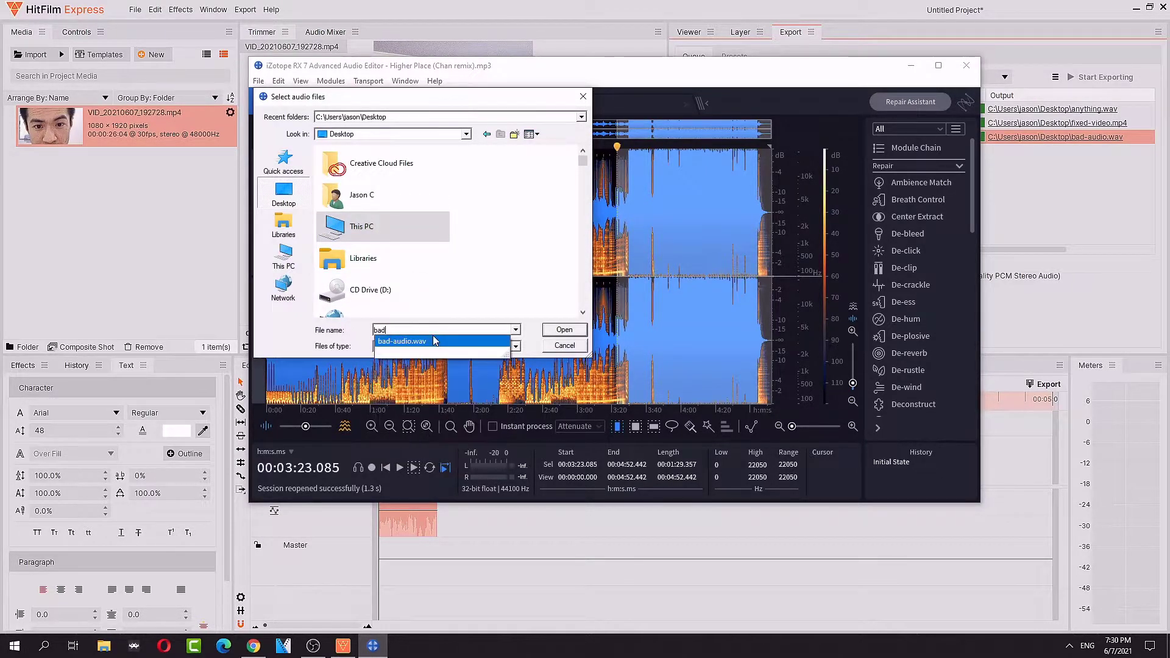
pyautogui.click(431, 342)
pyautogui.click(564, 329)
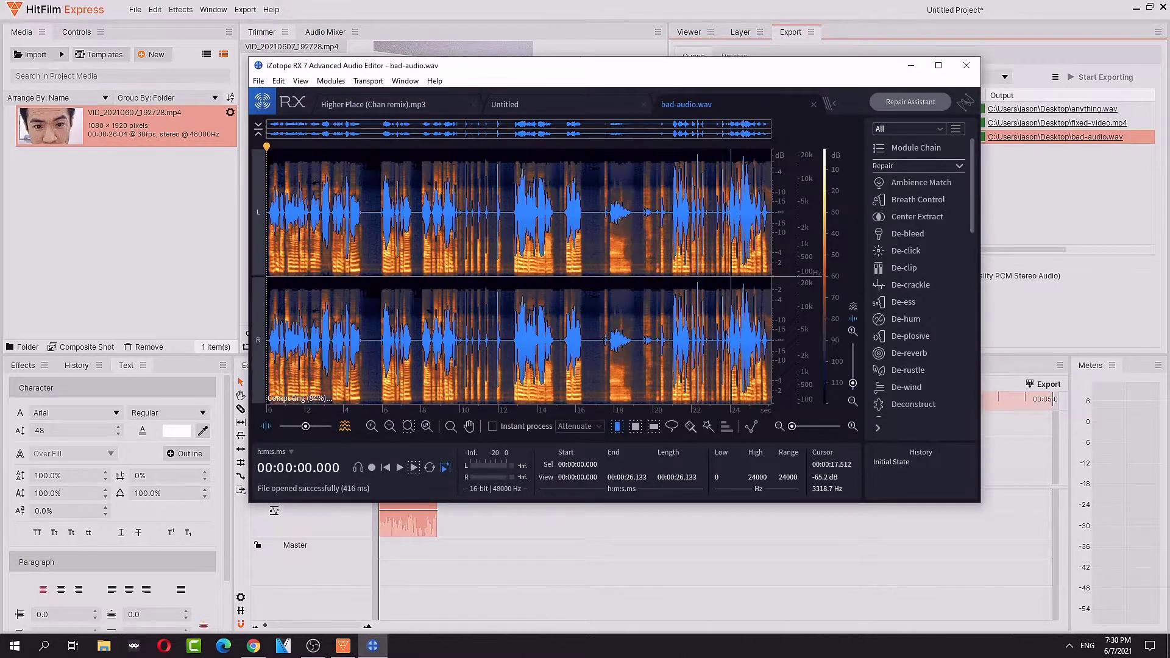
pyautogui.press('super+Up')
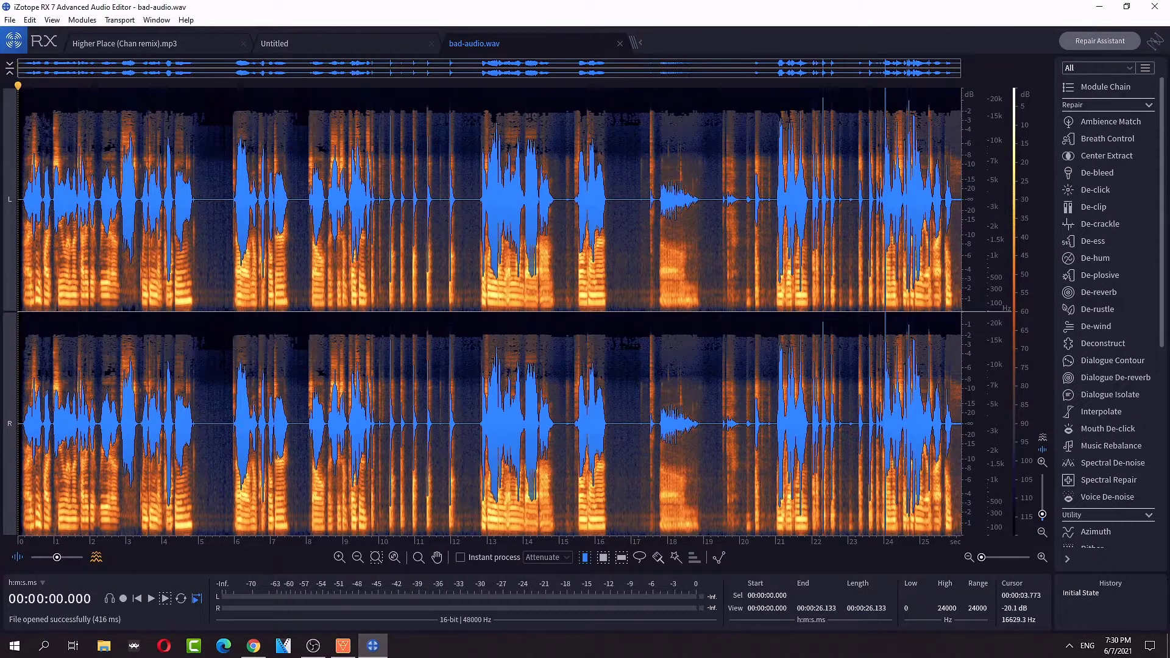
# - Play the recording from the beginning and raise the system volume to hear it better
pyautogui.scroll(2, 147, 140)
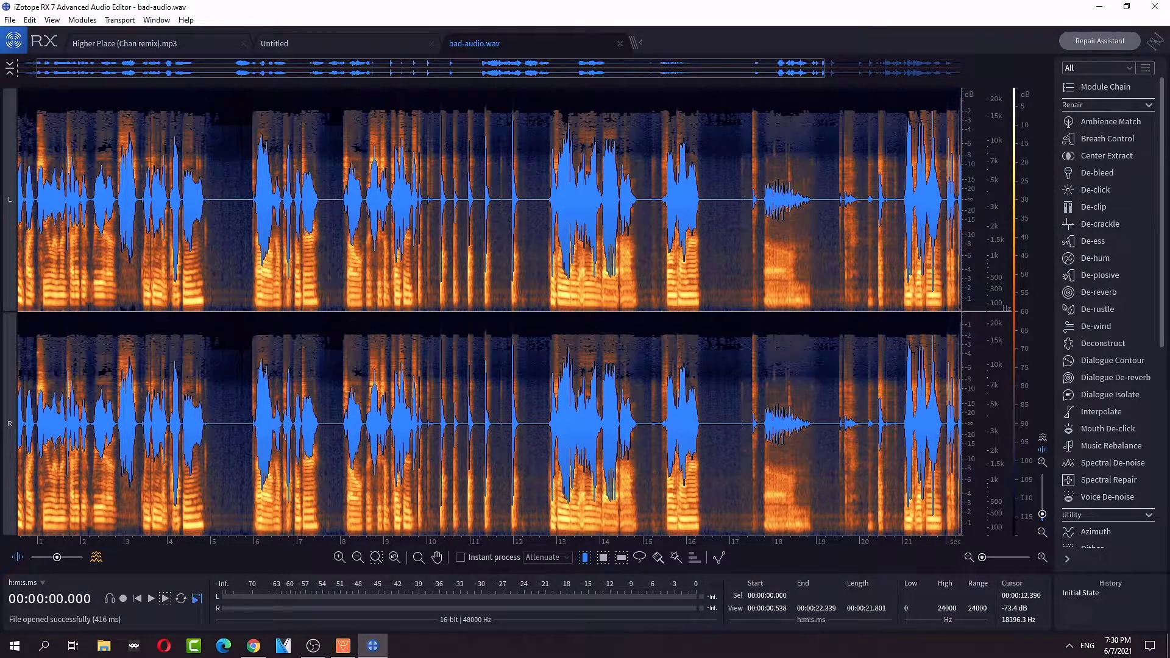
pyautogui.press('space')
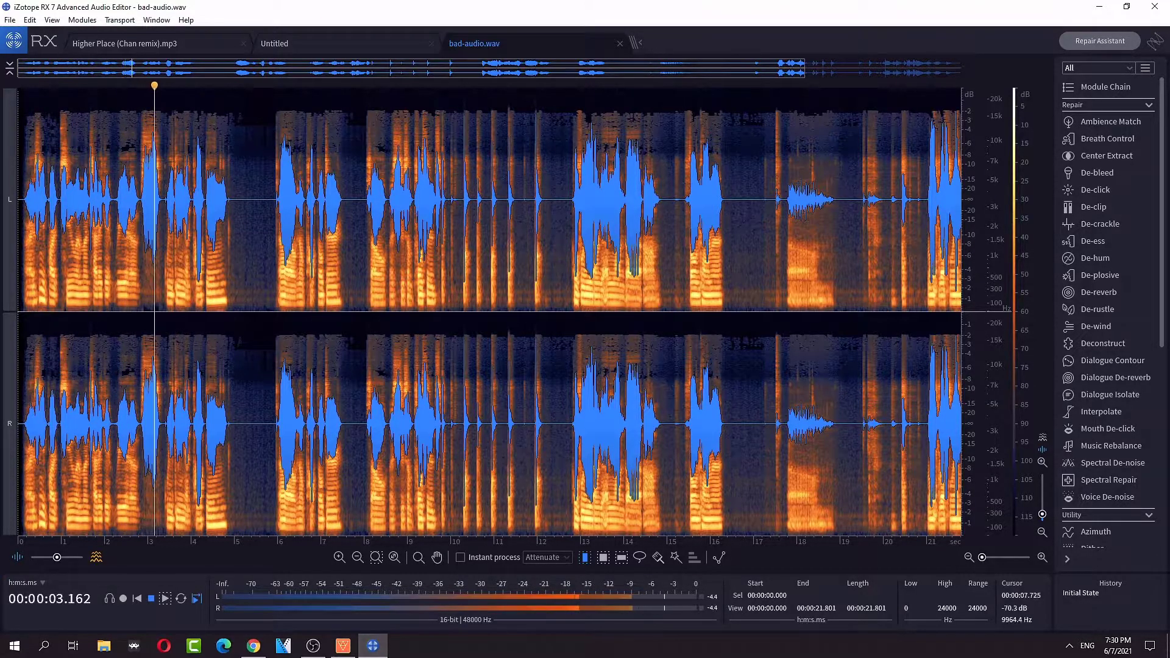
pyautogui.press('XF86AudioRaiseVolume')
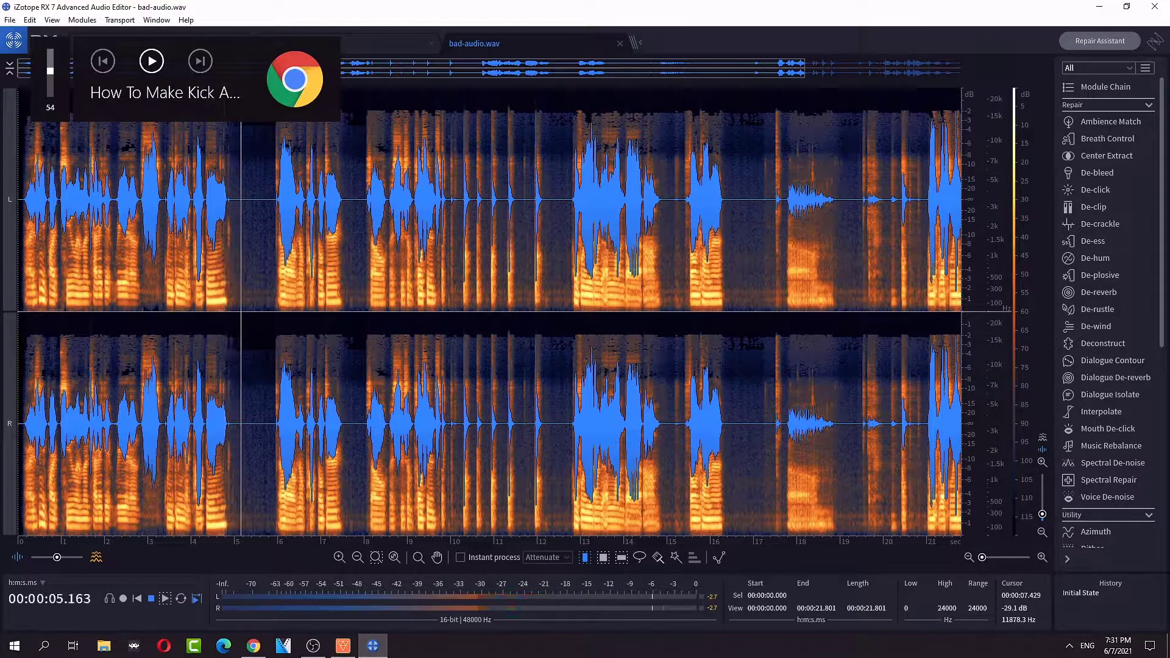
pyautogui.press('space')
pyautogui.scroll(2, 177, 165)
pyautogui.scroll(-2, 178, 164)
# - Play the early speech section from about 3.0 to 5.0 seconds
pyautogui.click(65, 201)
pyautogui.hotkey('shift', 'Home')
pyautogui.press('space')
pyautogui.moveTo(232, 476)
pyautogui.mouseDown()
pyautogui.moveTo(211, 487)
pyautogui.moveTo(140, 487)
pyautogui.moveTo(235, 481)
pyautogui.mouseUp()
pyautogui.click(179, 475)
pyautogui.press('space')
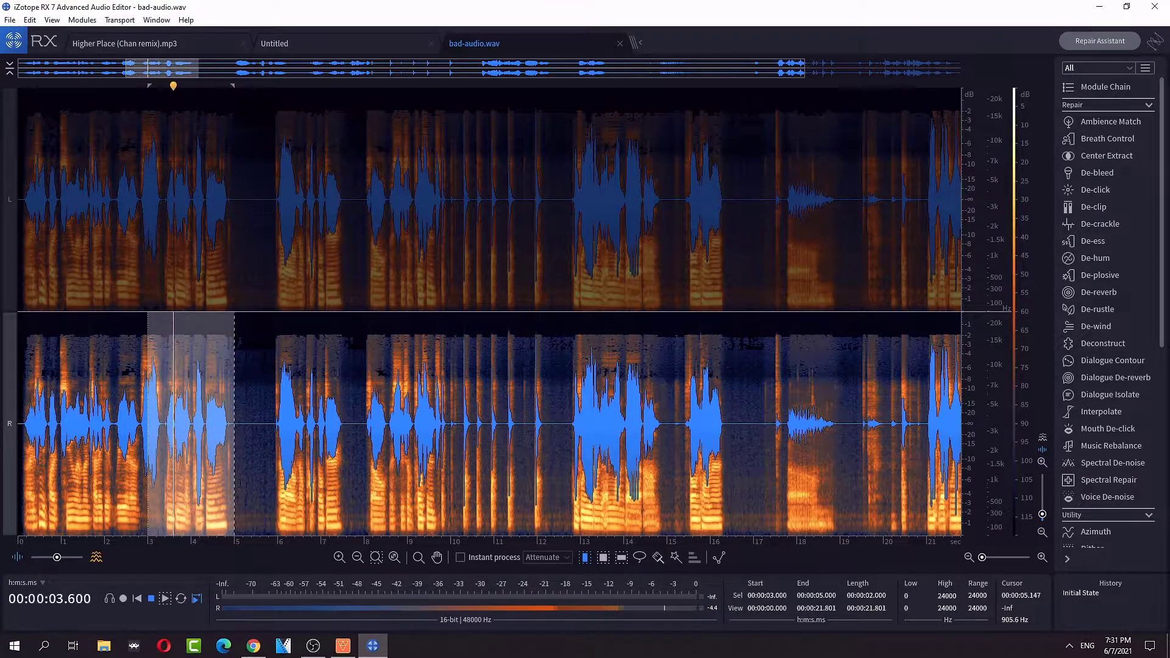
# - Select the next phrase, from about 5.7 to 7.7 seconds, and play it
pyautogui.click(263, 474)
pyautogui.moveTo(263, 473); pyautogui.dragTo(353, 474)
pyautogui.press('space')
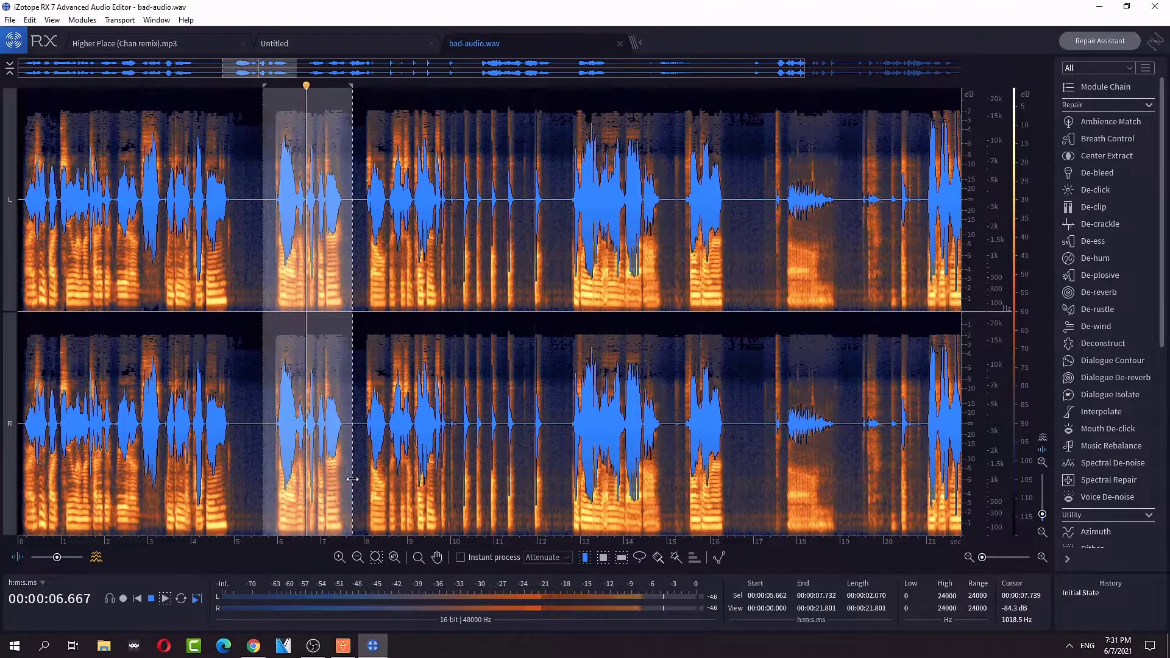
# - Select the series of short spikes in both channels, from about 9.79 to 12.76 seconds
pyautogui.click(367, 473)
pyautogui.moveTo(368, 474); pyautogui.dragTo(564, 474)
pyautogui.scroll(3, 523, 478)
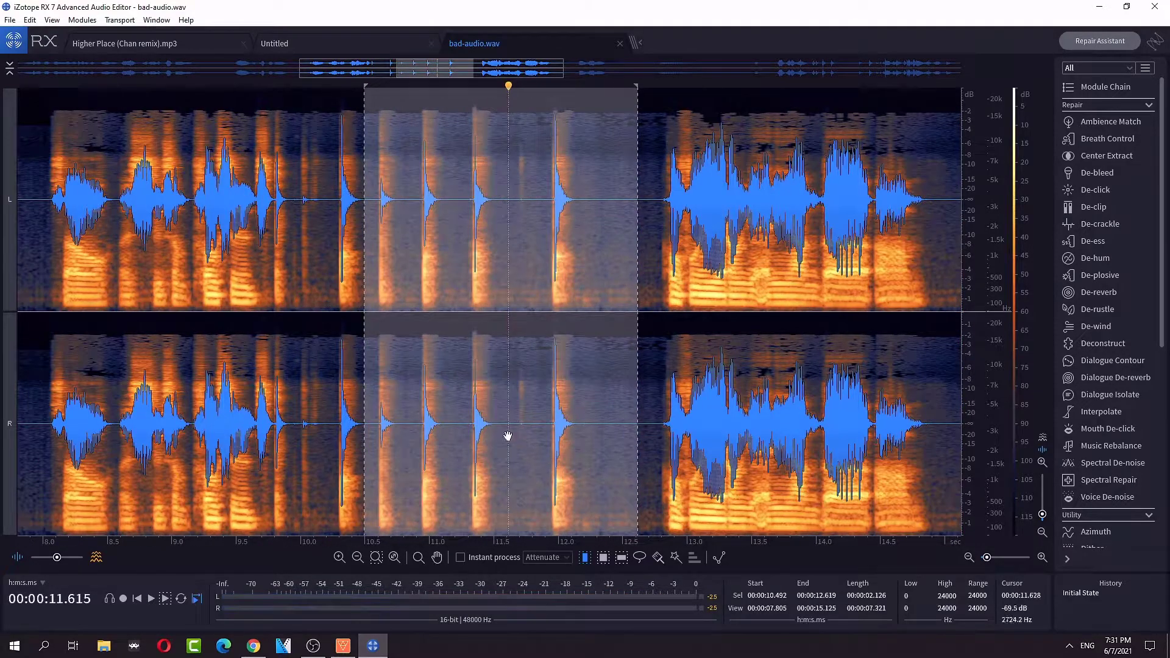
pyautogui.moveTo(369, 286); pyautogui.dragTo(337, 299)
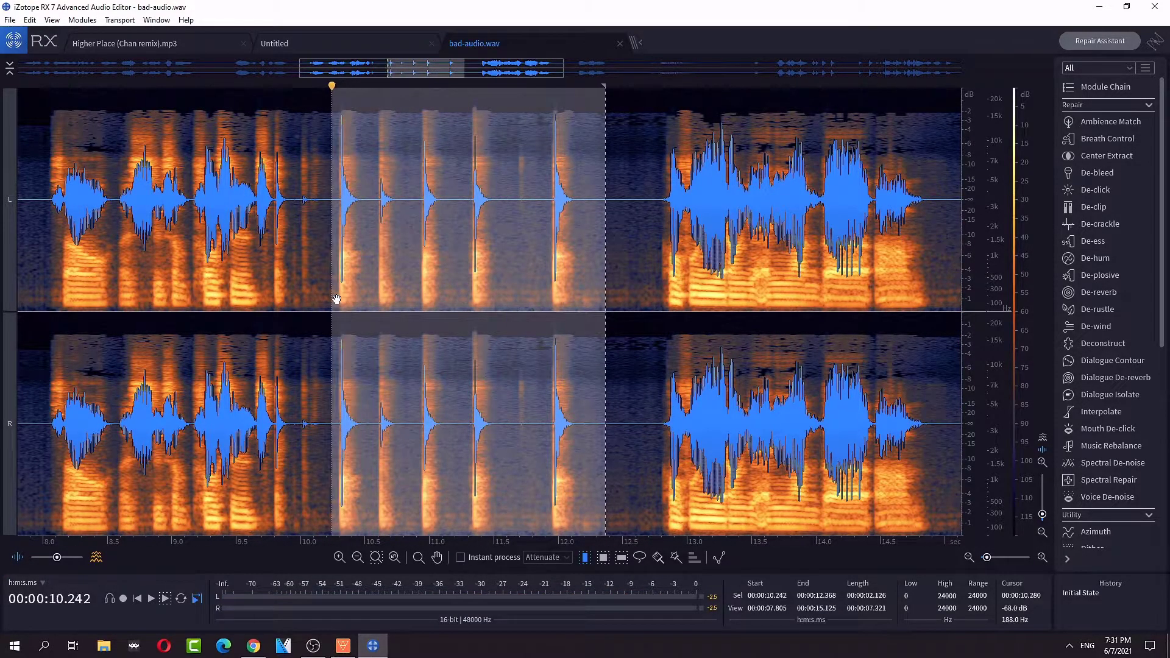
pyautogui.moveTo(605, 320); pyautogui.dragTo(627, 326)
pyautogui.moveTo(332, 352); pyautogui.dragTo(271, 355)
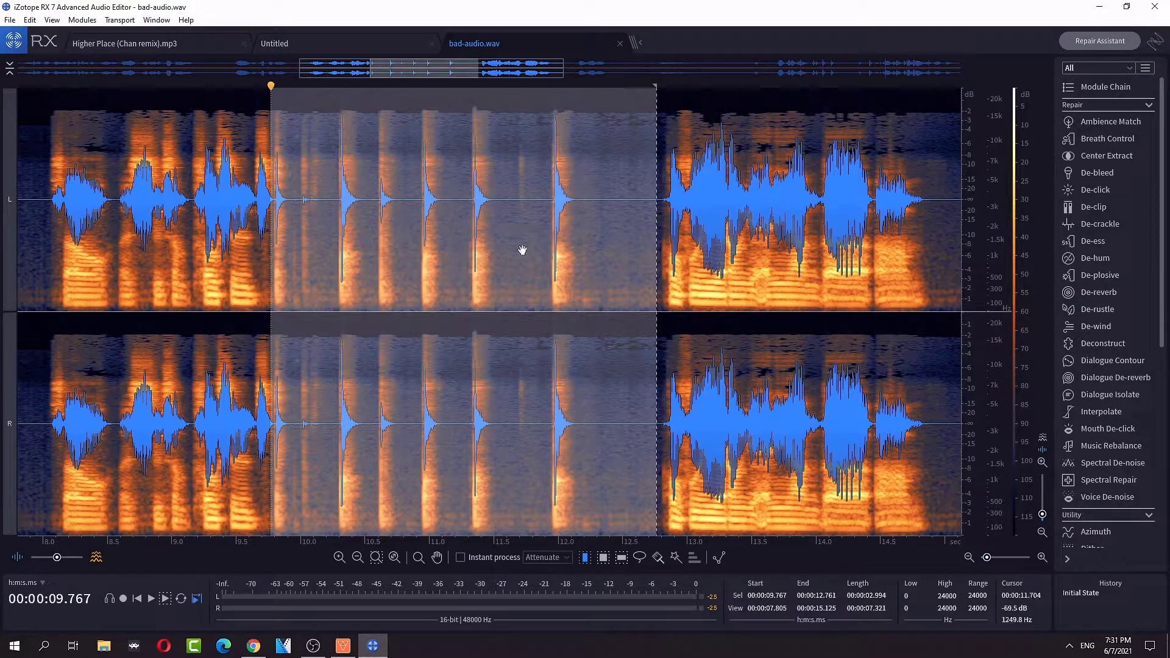
pyautogui.moveTo(274, 274); pyautogui.dragTo(276, 283)
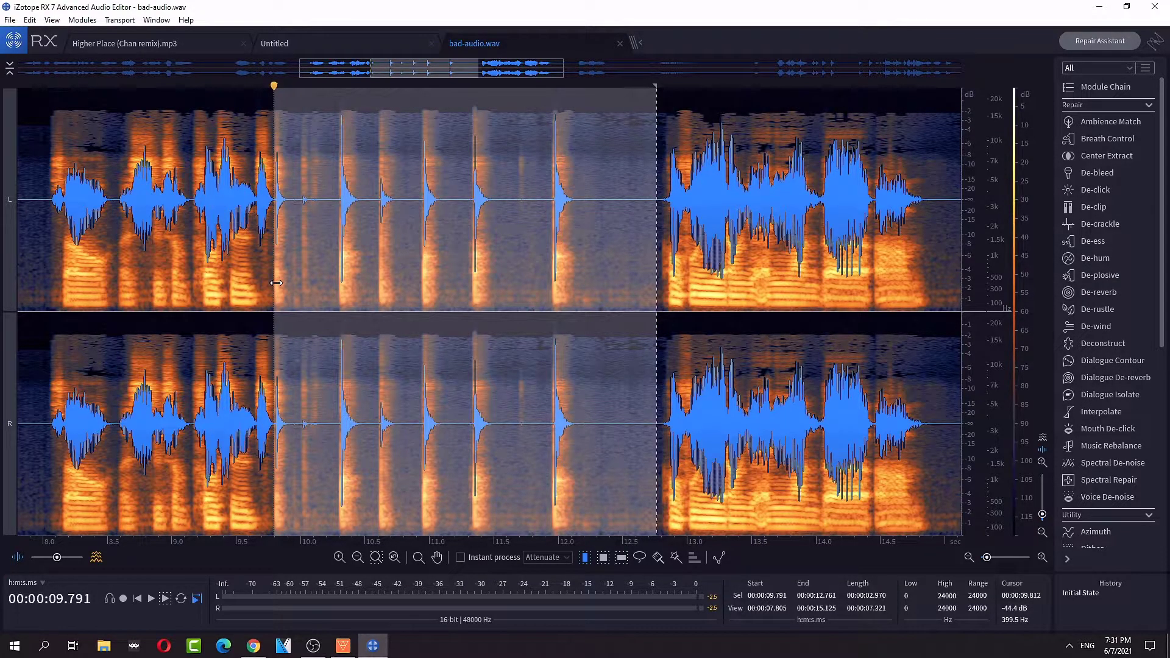
# - Open the De-plosive module and preview its effect on the selected spikes
pyautogui.click(1100, 275)
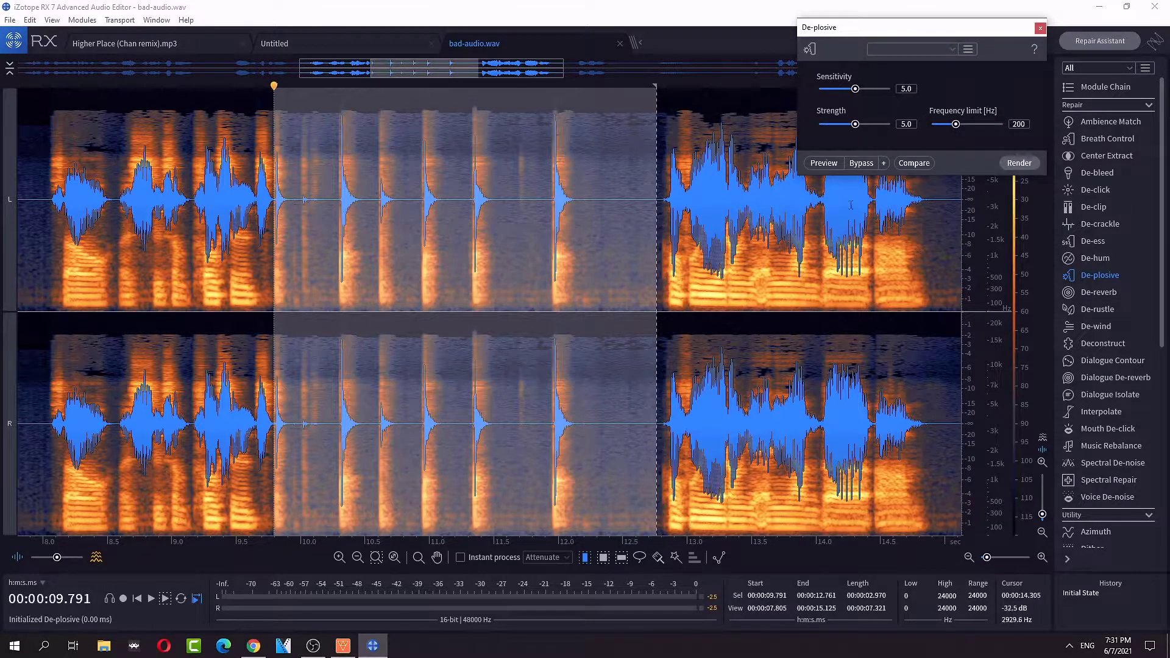
pyautogui.click(826, 163)
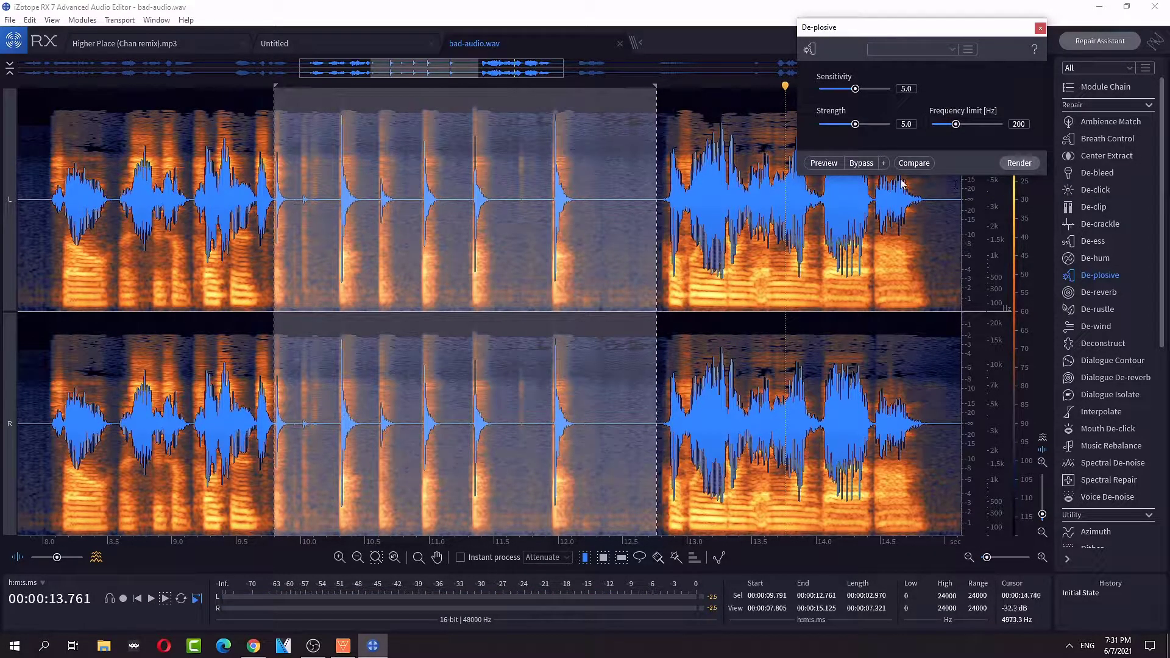
pyautogui.click(824, 164)
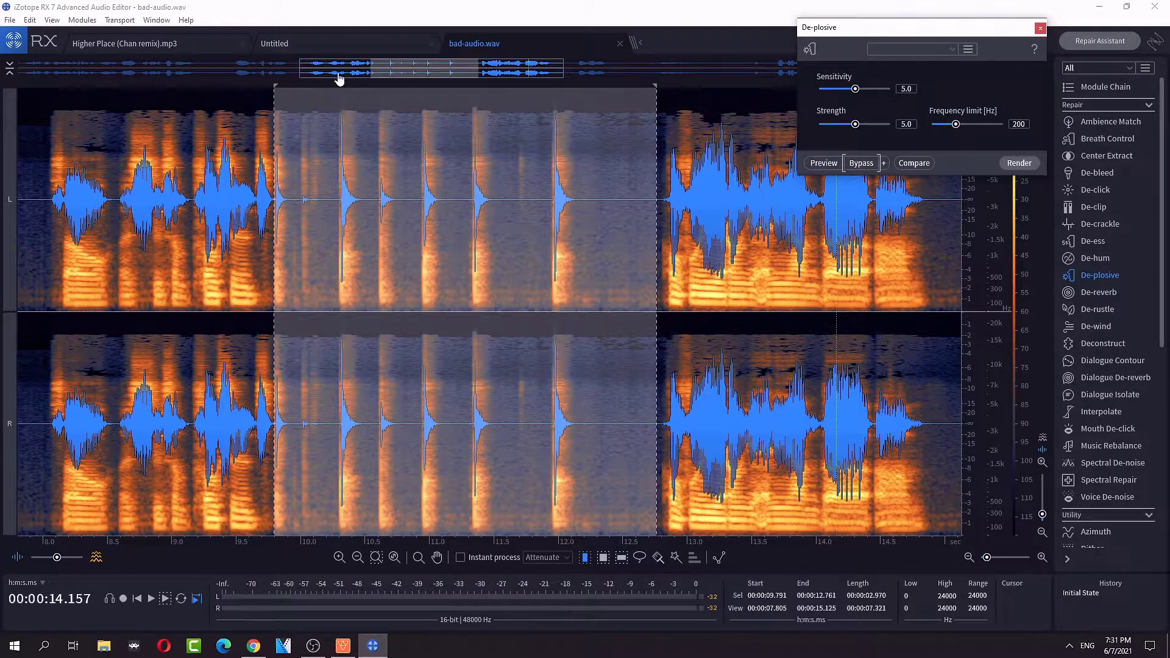
# - Reselect the spikes from about 10.00 to 12.27 seconds and play the selection
pyautogui.click(311, 107)
pyautogui.moveTo(300, 201); pyautogui.dragTo(593, 201)
pyautogui.press('space')
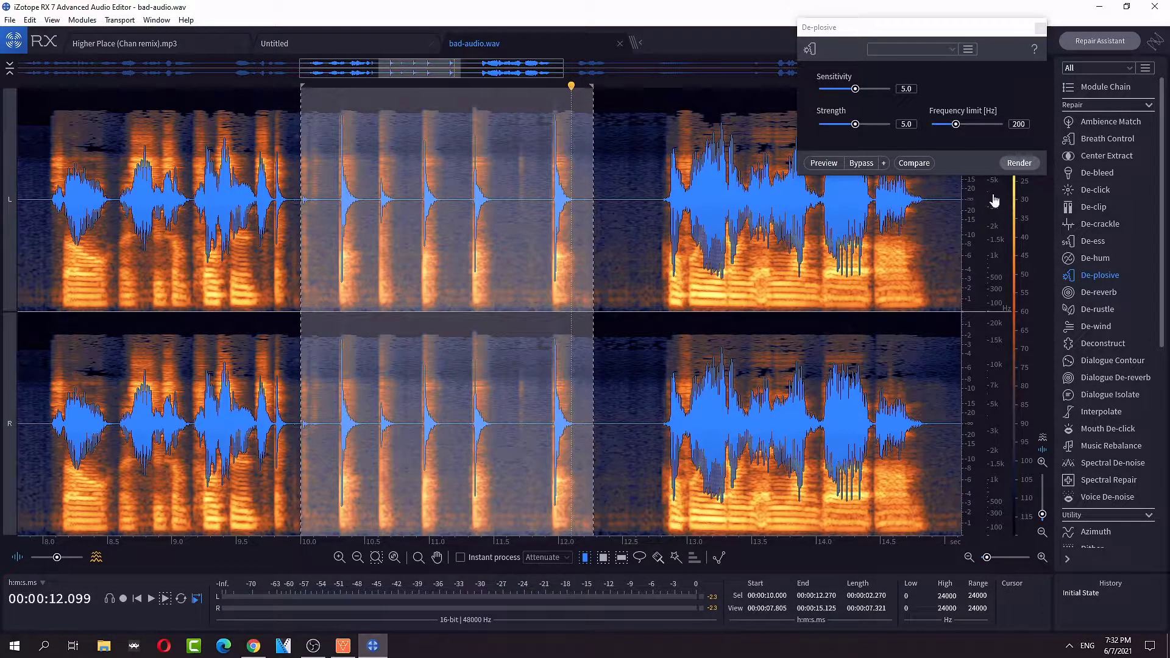
# - Preview De-plosive on the selection with sensitivity 5.0, strength 5.0 and frequency limit 200 Hz, and render it
pyautogui.click(825, 166)
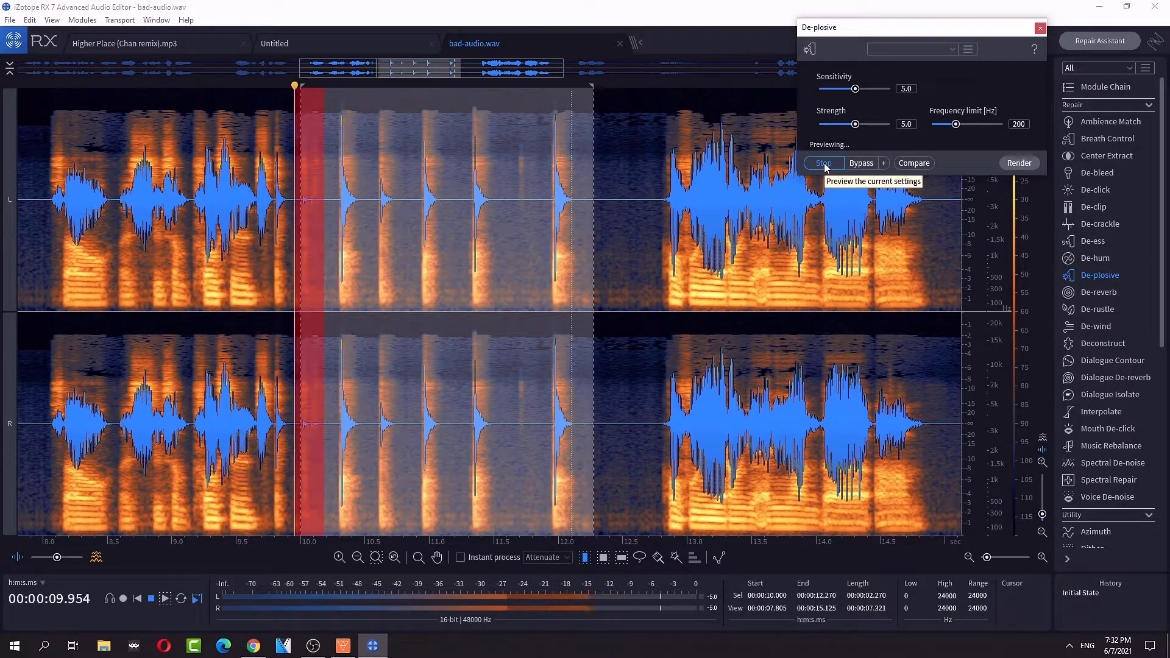
pyautogui.click(825, 163)
pyautogui.click(1019, 163)
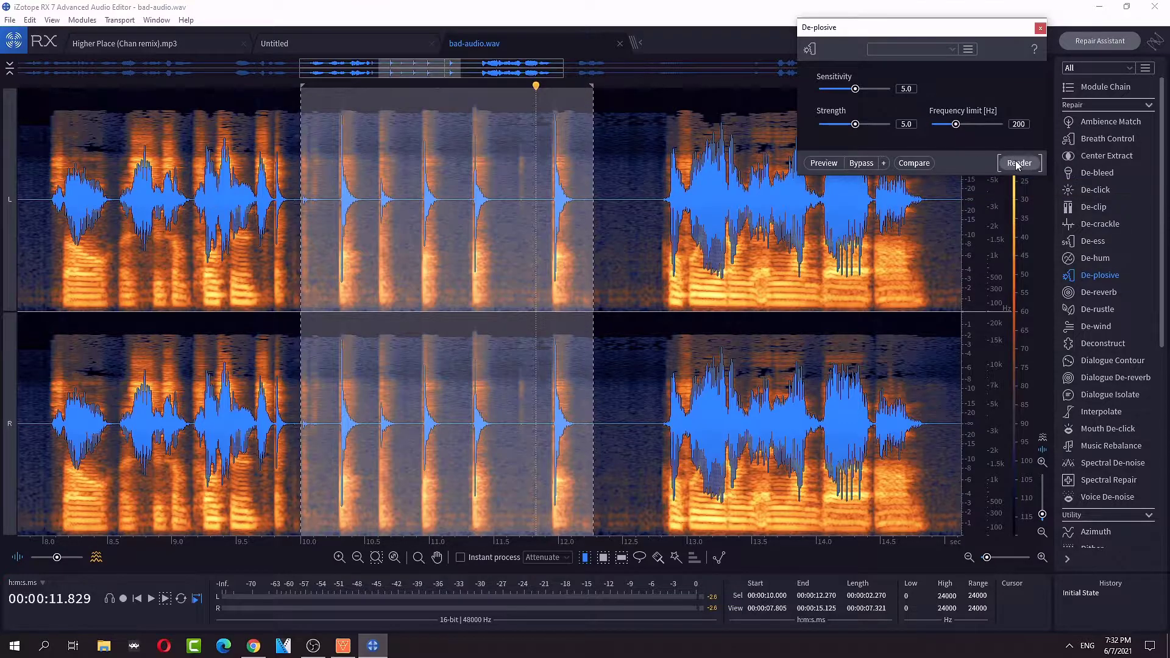
# - Shift the selection to about 10.12 to 12.39 seconds and render De-plosive a second time
pyautogui.scroll(4, 584, 198)
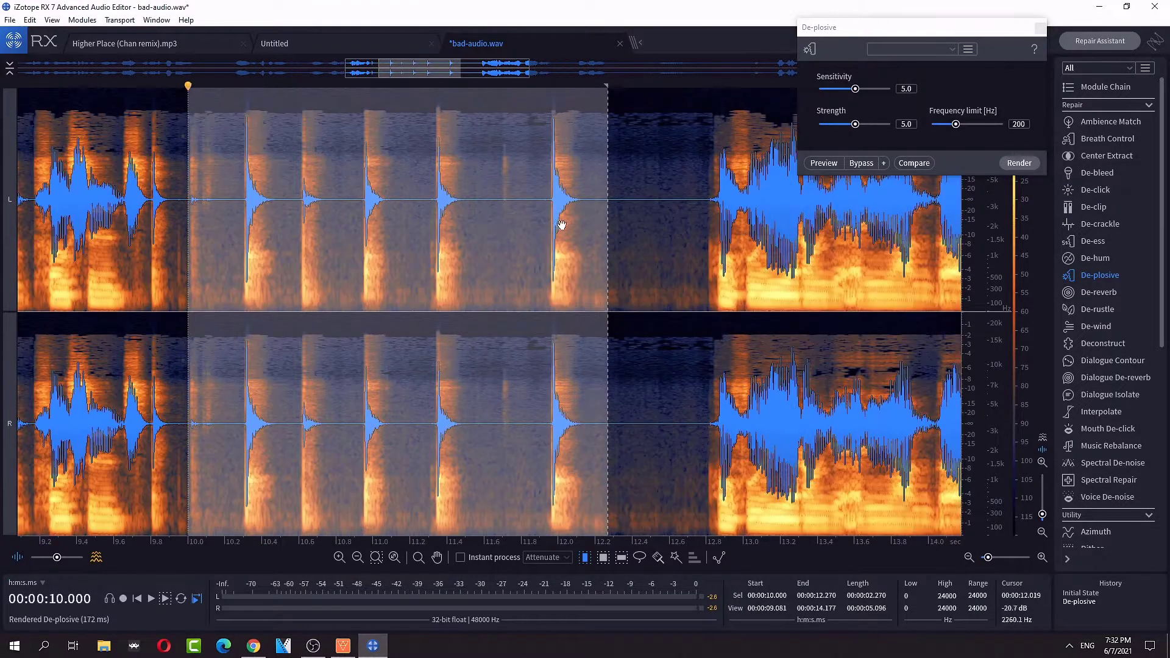
pyautogui.moveTo(560, 258)
pyautogui.mouseDown()
pyautogui.moveTo(593, 264)
pyautogui.moveTo(583, 261)
pyautogui.mouseUp()
pyautogui.click(1022, 164)
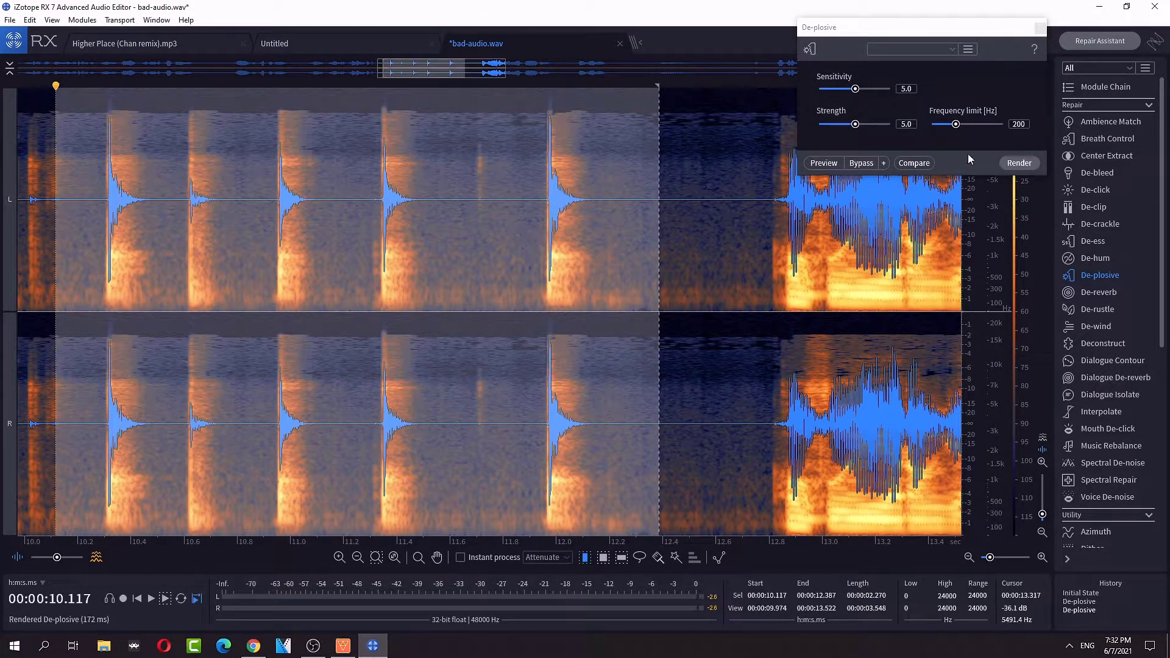
# - Clear the selection and play back the processed spikes
pyautogui.click(568, 195)
pyautogui.press('space')
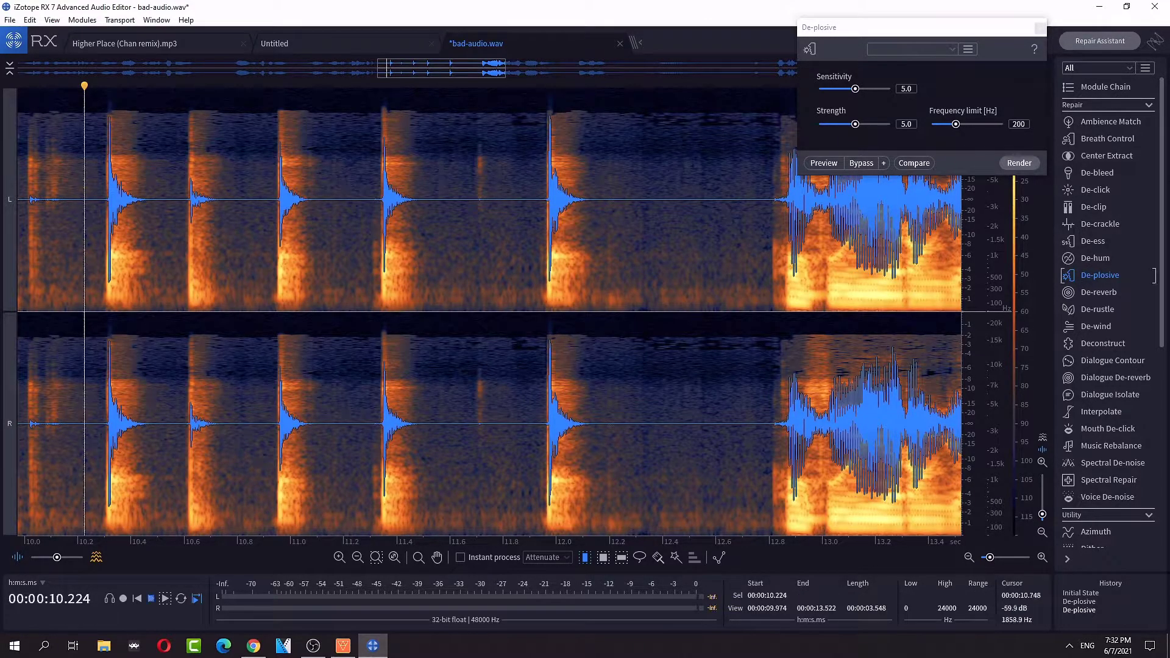
pyautogui.press('space')
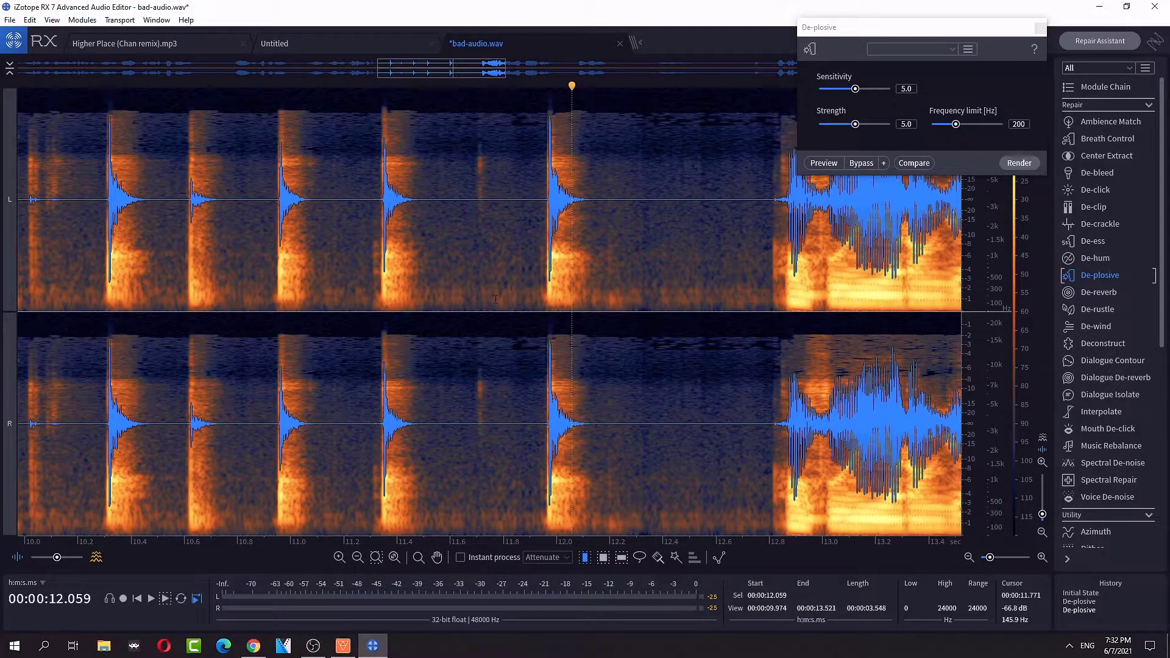
# - Set the De-plosive frequency limit to 235 Hz and select the last spike, from about 11.96 to 12.41 seconds
pyautogui.moveTo(958, 123); pyautogui.dragTo(961, 135)
pyautogui.moveTo(623, 324); pyautogui.dragTo(557, 331)
pyautogui.scroll(2, 554, 330)
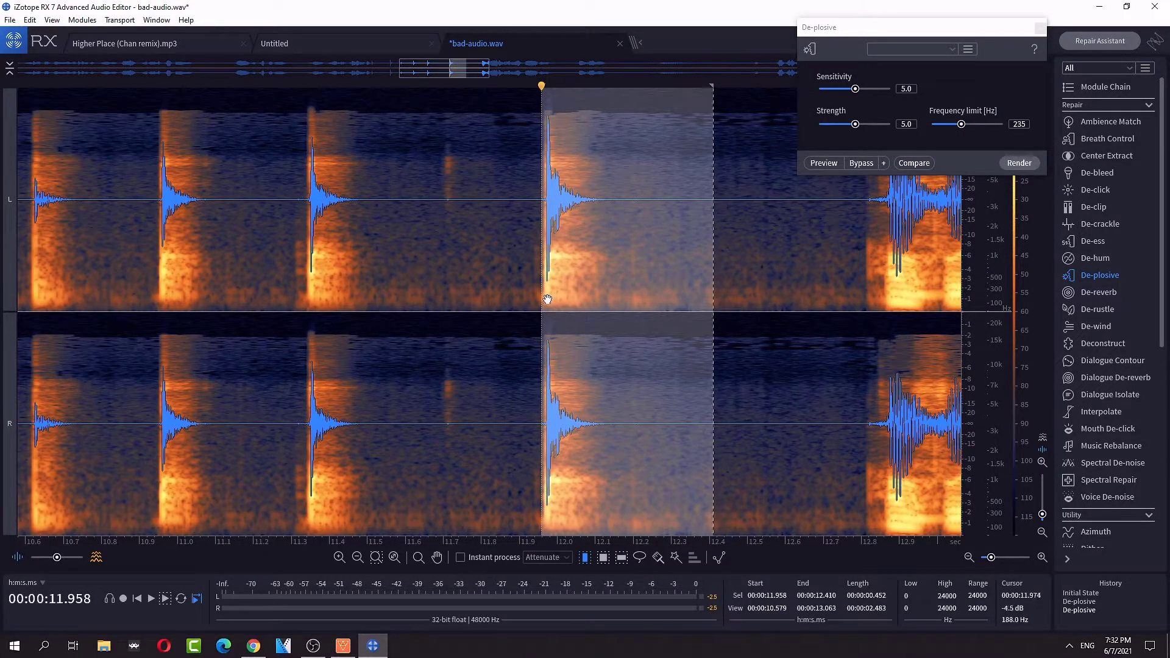
pyautogui.moveTo(539, 216); pyautogui.dragTo(547, 223)
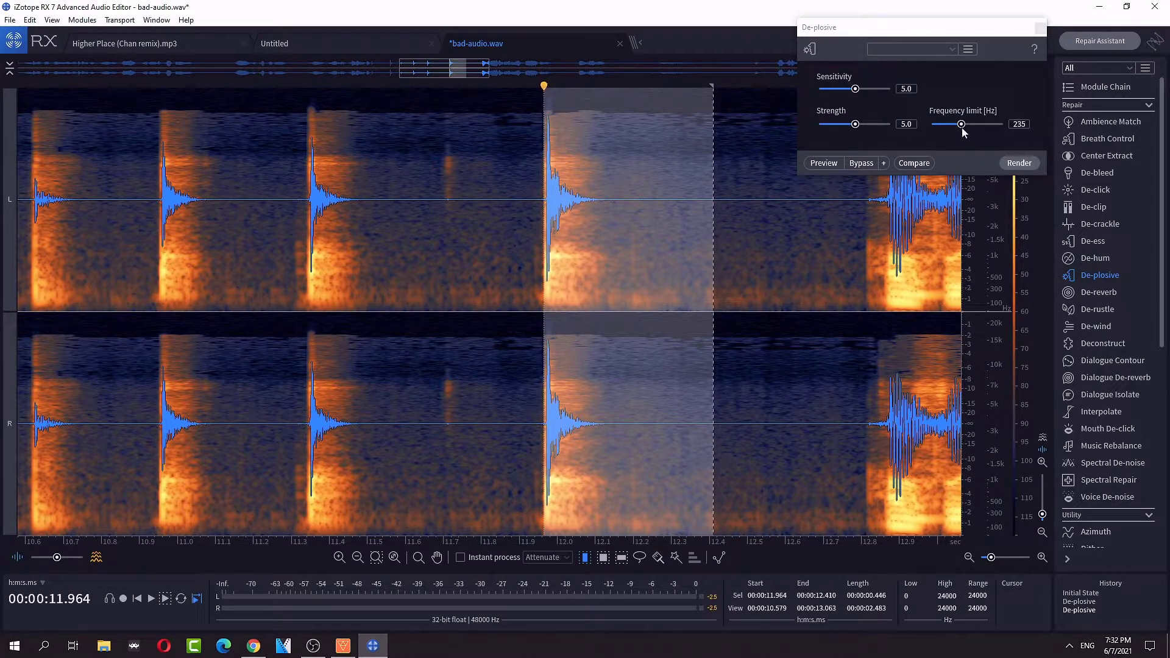
# - Close De-plosive and inspect the last spike near 11.97 seconds up close
pyautogui.moveTo(959, 36); pyautogui.dragTo(758, 152)
pyautogui.click(798, 141)
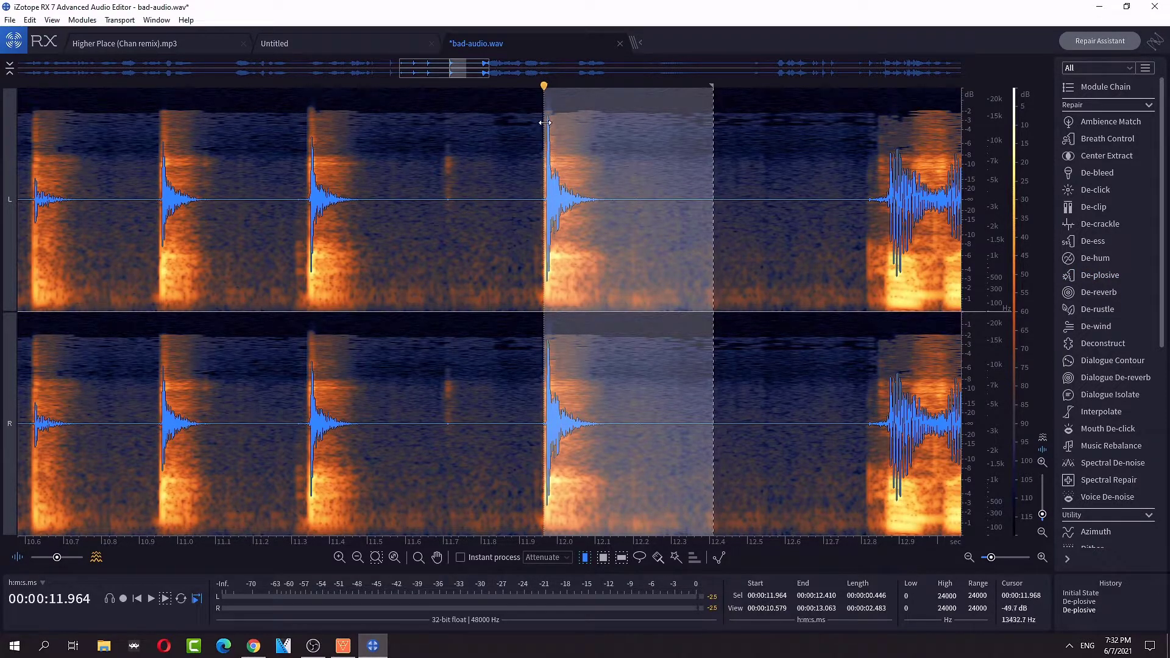
pyautogui.moveTo(551, 179); pyautogui.dragTo(549, 201)
pyautogui.scroll(3, 551, 215)
pyautogui.scroll(2, 552, 215)
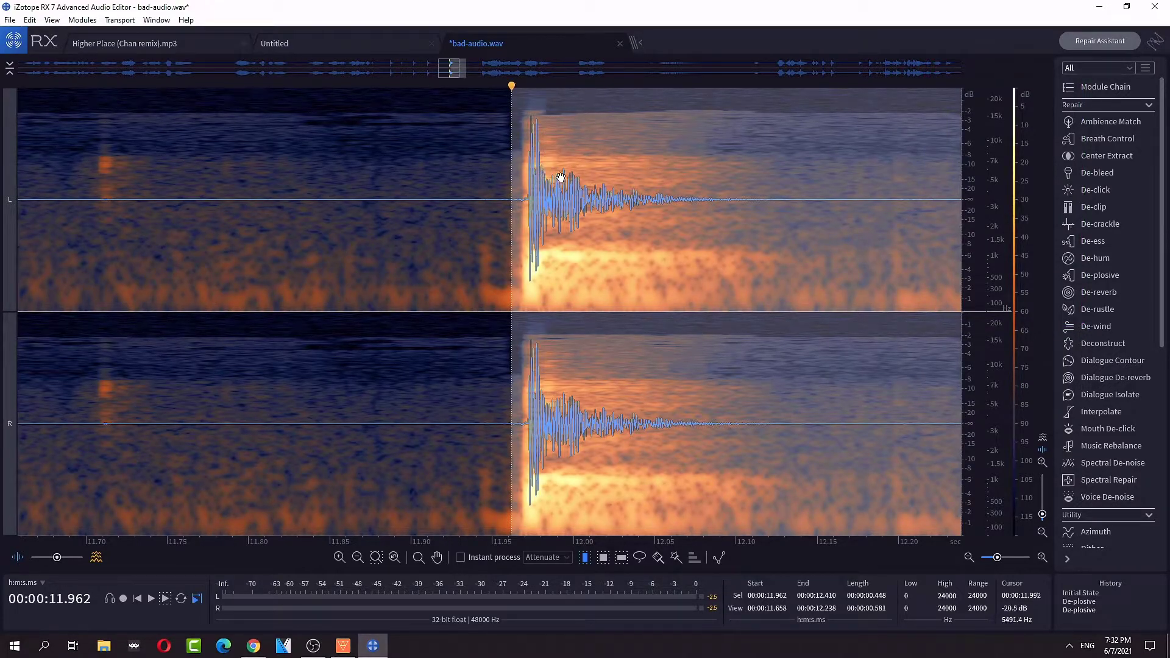
pyautogui.moveTo(529, 181); pyautogui.dragTo(542, 195)
pyautogui.scroll(-6, 554, 201)
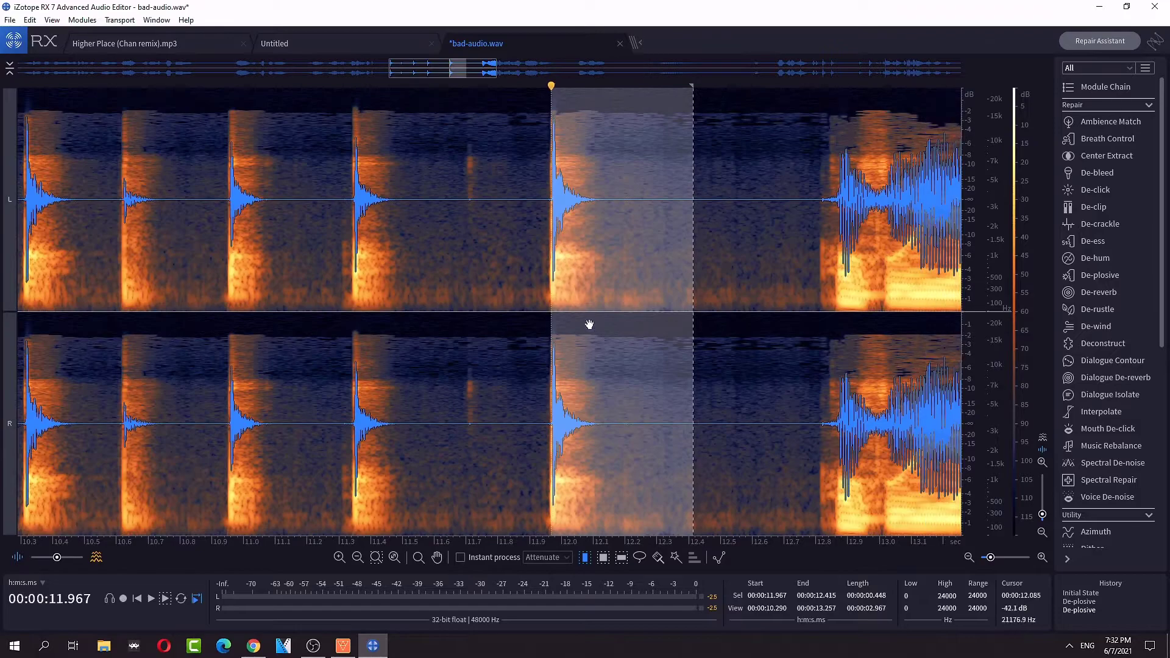
# - Select the run of spikes from about 10.19 to 12.44 seconds and play it back
pyautogui.scroll(-4, 634, 371)
pyautogui.moveTo(589, 324); pyautogui.dragTo(266, 384)
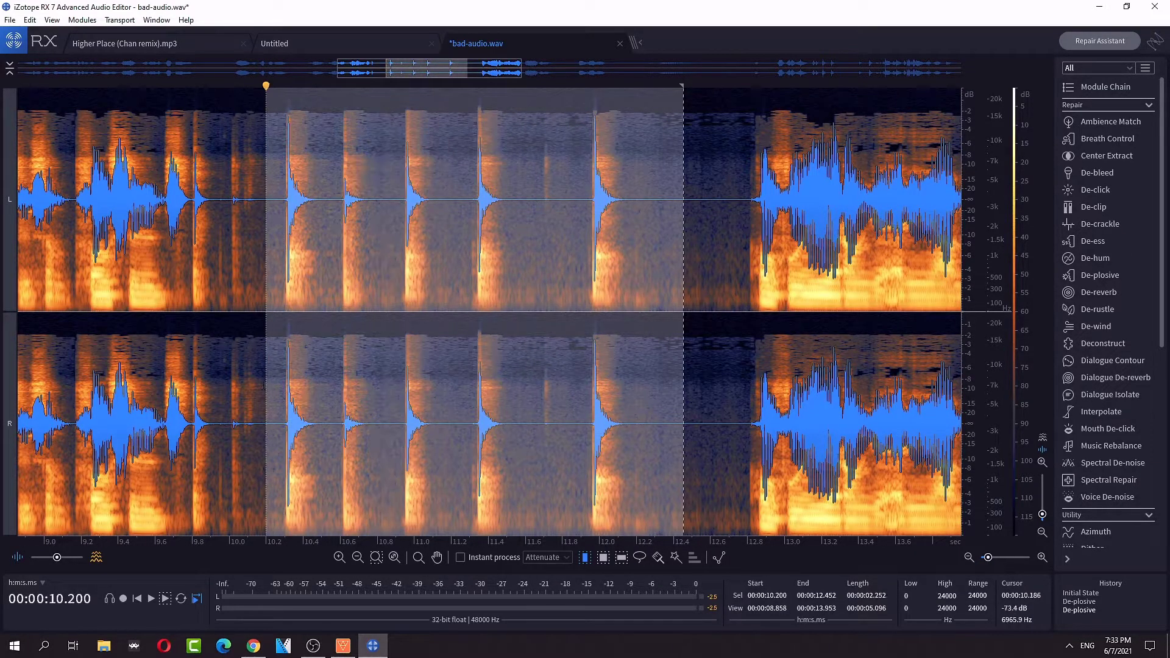
pyautogui.moveTo(629, 386); pyautogui.dragTo(646, 306)
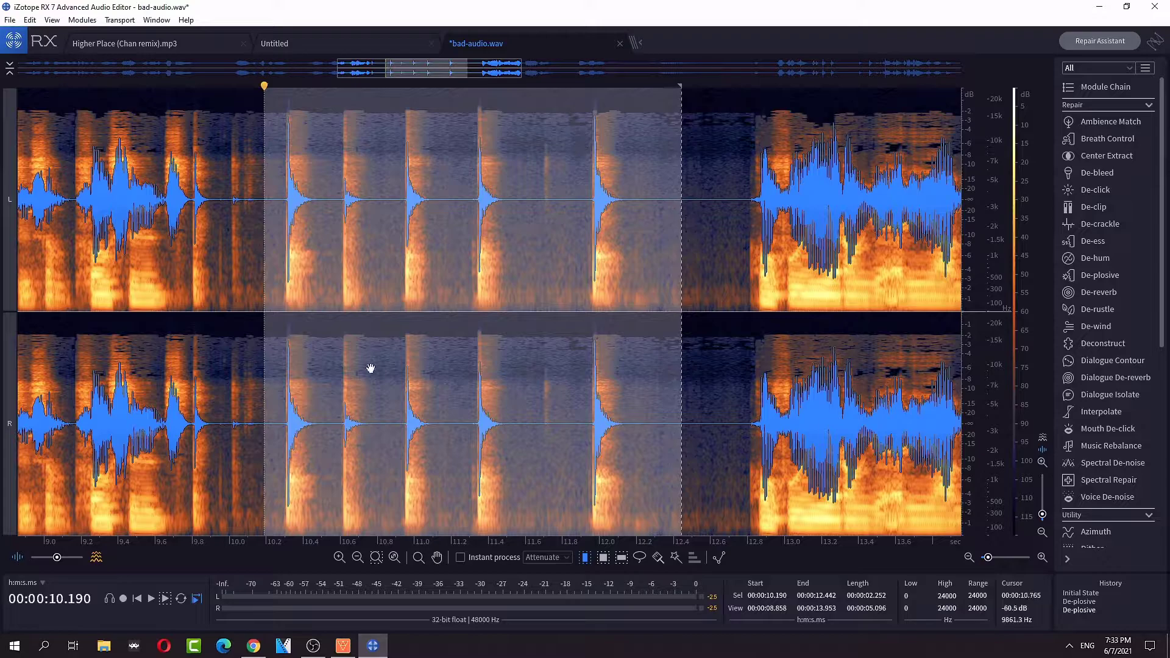
pyautogui.press('space')
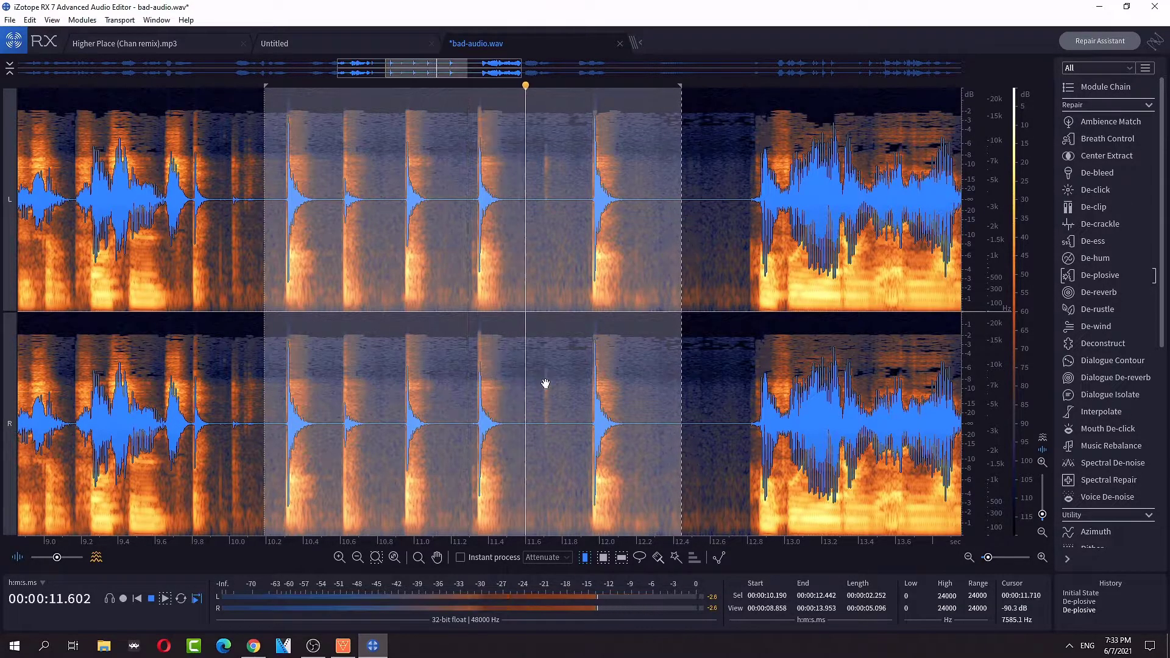
pyautogui.press('space')
# - Move the selection across the audio around and after the last spike and play it back
pyautogui.moveTo(558, 386); pyautogui.dragTo(890, 408)
pyautogui.scroll(2, 799, 414)
pyautogui.scroll(-2, 798, 414)
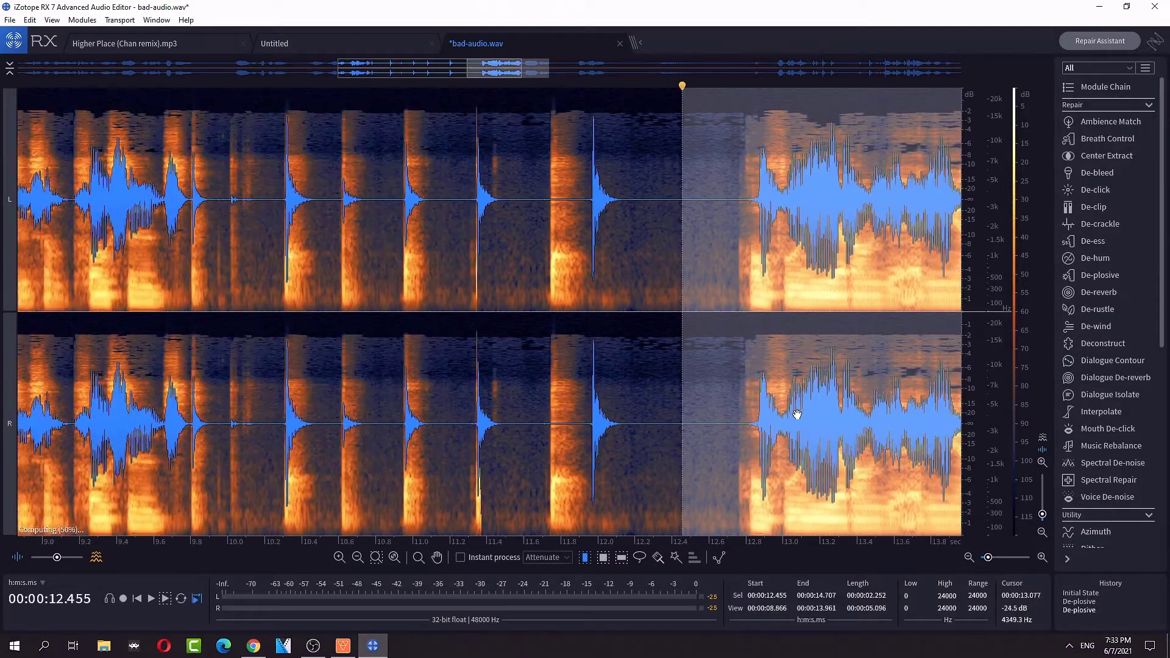
pyautogui.moveTo(584, 453); pyautogui.dragTo(951, 443)
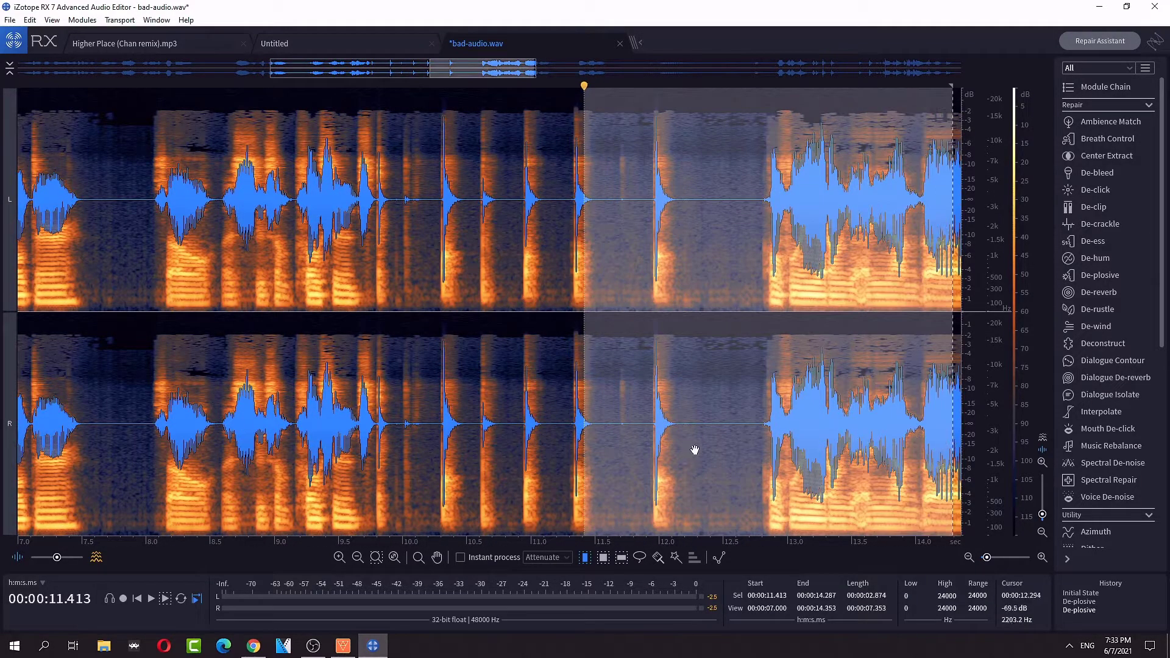
pyautogui.scroll(-4, 671, 445)
pyautogui.moveTo(534, 433); pyautogui.dragTo(667, 436)
pyautogui.scroll(2, 606, 436)
pyautogui.press('space')
pyautogui.moveTo(334, 418)
pyautogui.mouseDown()
pyautogui.moveTo(306, 413)
pyautogui.moveTo(317, 417)
pyautogui.mouseUp()
pyautogui.press('space')
# - Select the last spike from about 11.77 to 12.50 seconds, and preview and render De-plosive with sensitivity 10.0
pyautogui.moveTo(697, 407); pyautogui.dragTo(331, 410)
pyautogui.moveTo(228, 404); pyautogui.dragTo(276, 408)
pyautogui.moveTo(380, 380); pyautogui.dragTo(320, 386)
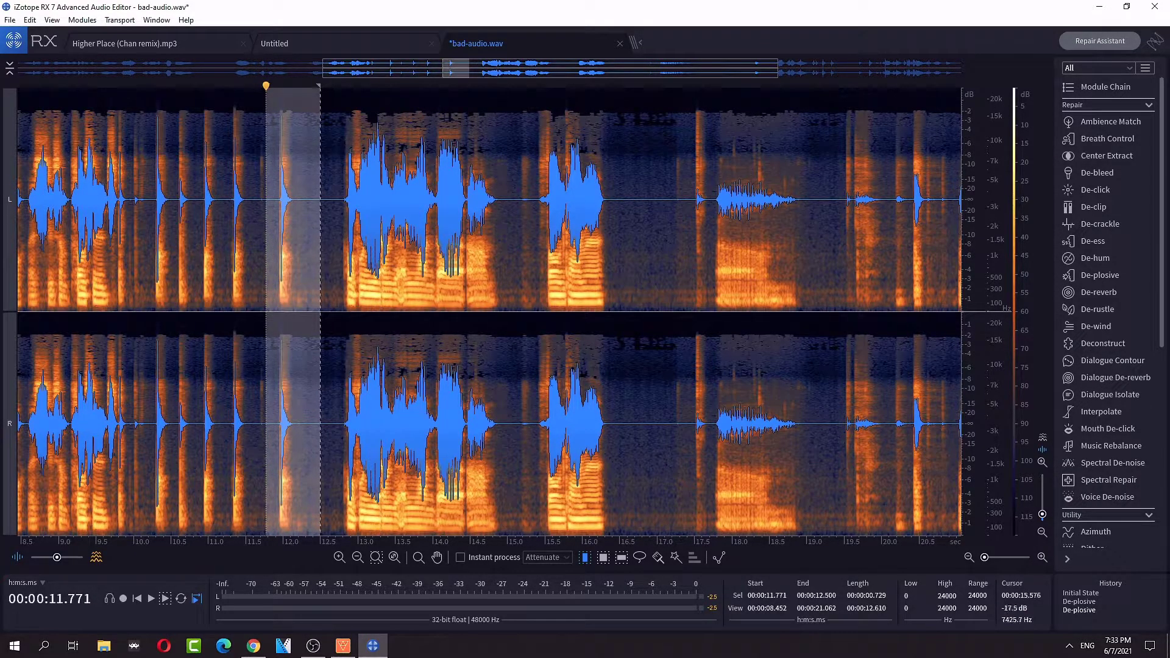
pyautogui.click(1108, 276)
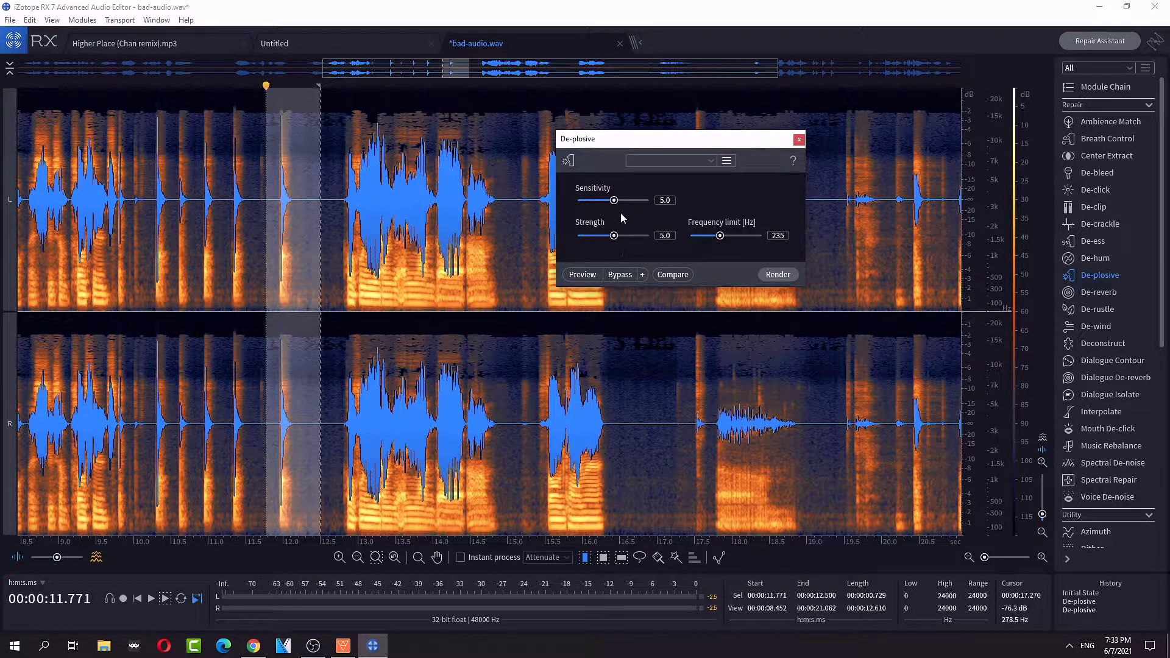
pyautogui.click(582, 275)
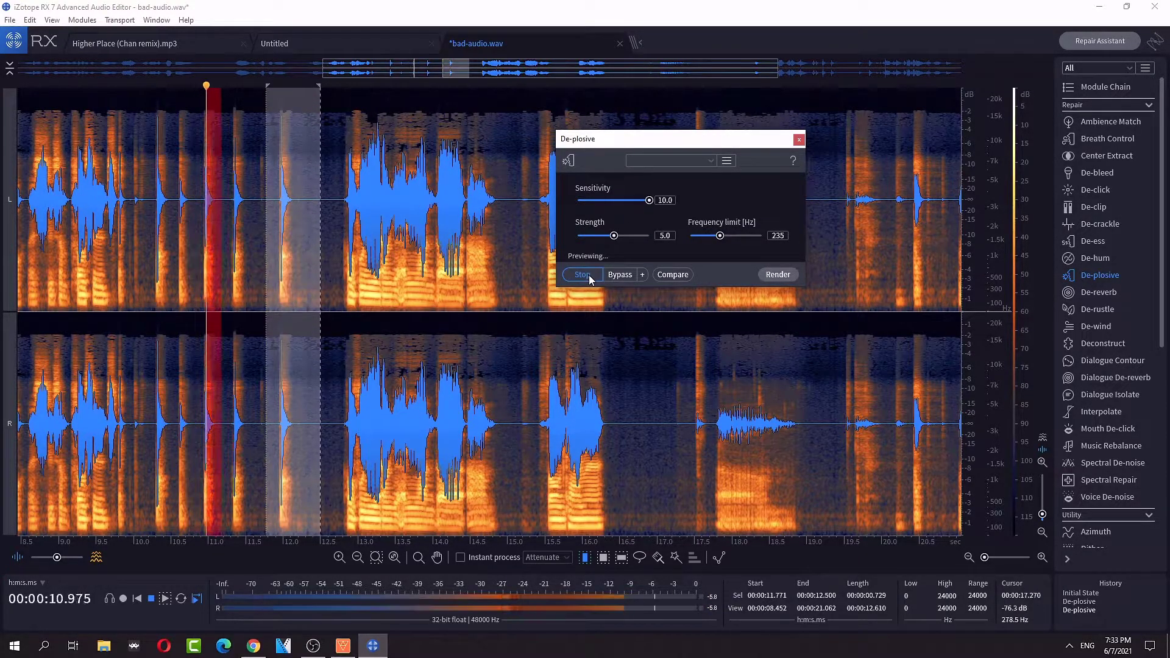
pyautogui.click(589, 276)
pyautogui.click(778, 274)
# - Play back the reprocessed spike and the speech following it, and close De-plosive
pyautogui.press('space')
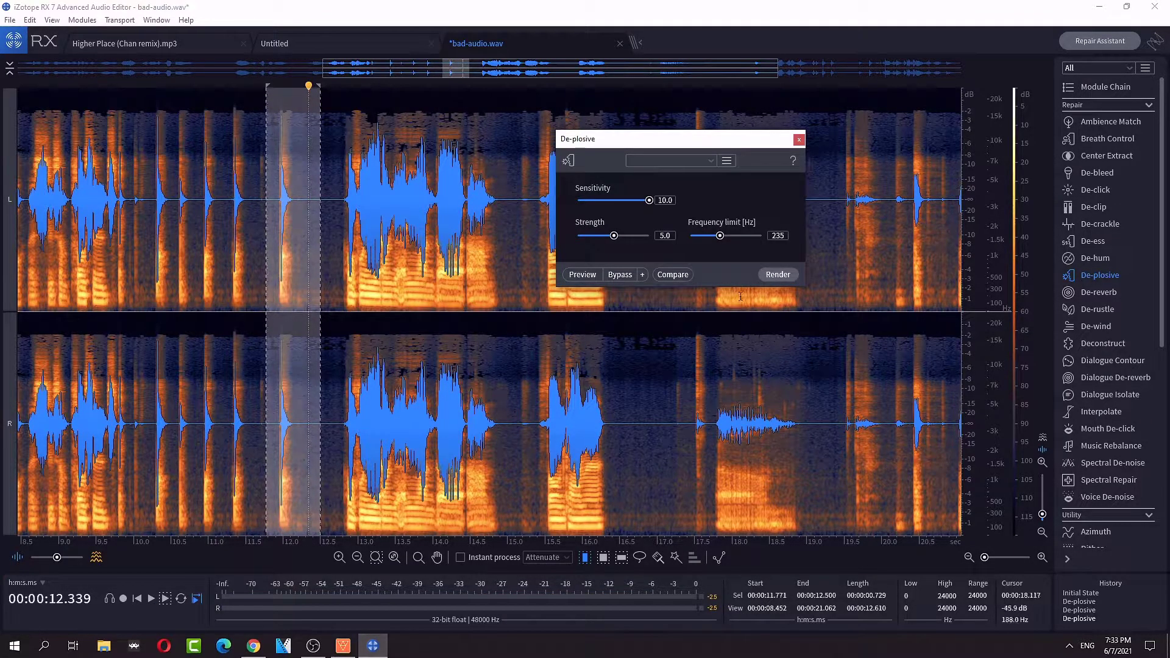
pyautogui.click(290, 326)
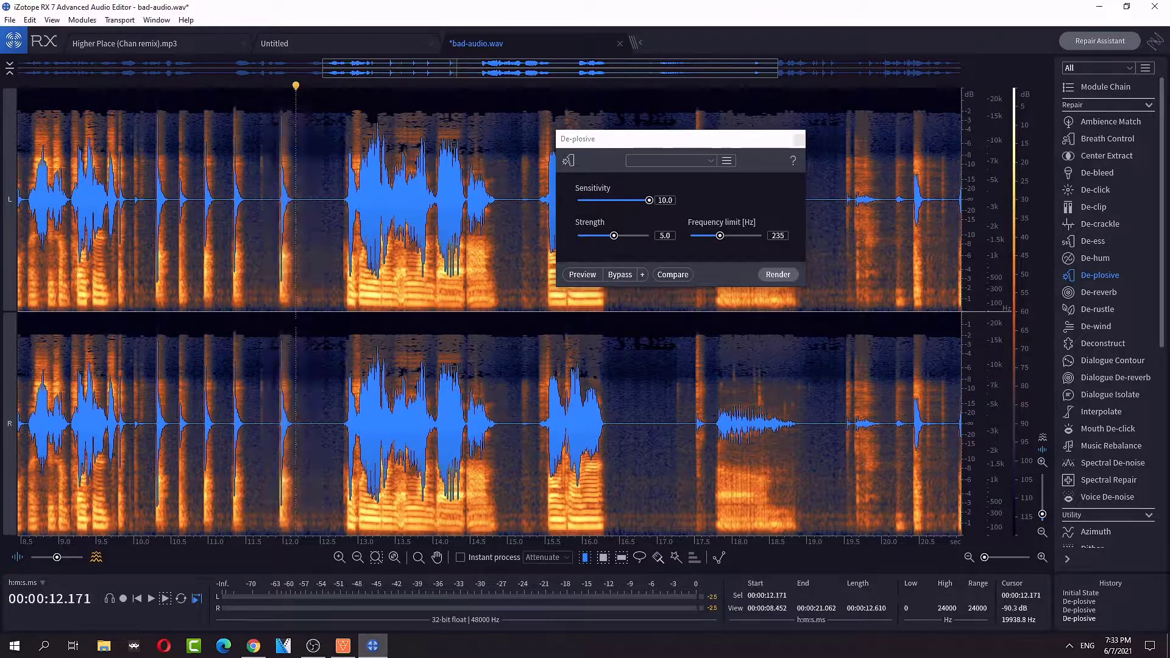
pyautogui.press('space')
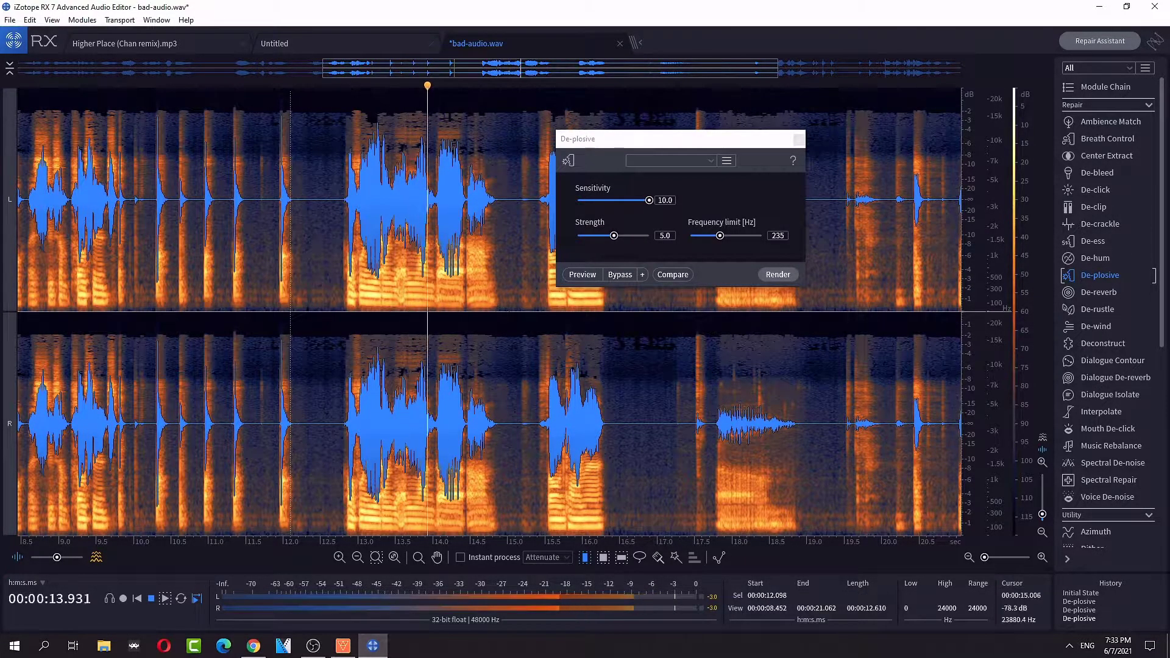
pyautogui.moveTo(662, 153); pyautogui.dragTo(499, 200)
pyautogui.click(630, 196)
pyautogui.moveTo(681, 227); pyautogui.dragTo(721, 239)
pyautogui.moveTo(760, 280); pyautogui.dragTo(807, 304)
pyautogui.press('space')
# - Select the click from about 17.36 to 17.70 seconds and render single-band De-click twice with sensitivity 3.0
pyautogui.click(619, 314)
pyautogui.click(613, 319)
pyautogui.moveTo(611, 319); pyautogui.dragTo(709, 232)
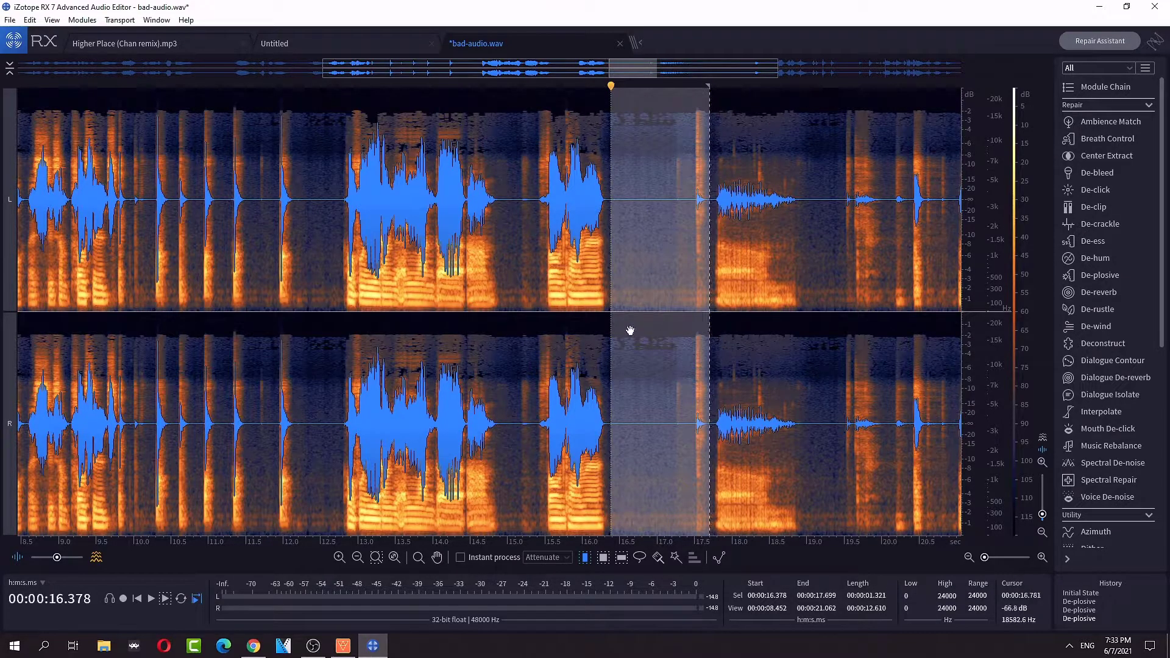
pyautogui.moveTo(610, 326); pyautogui.dragTo(684, 328)
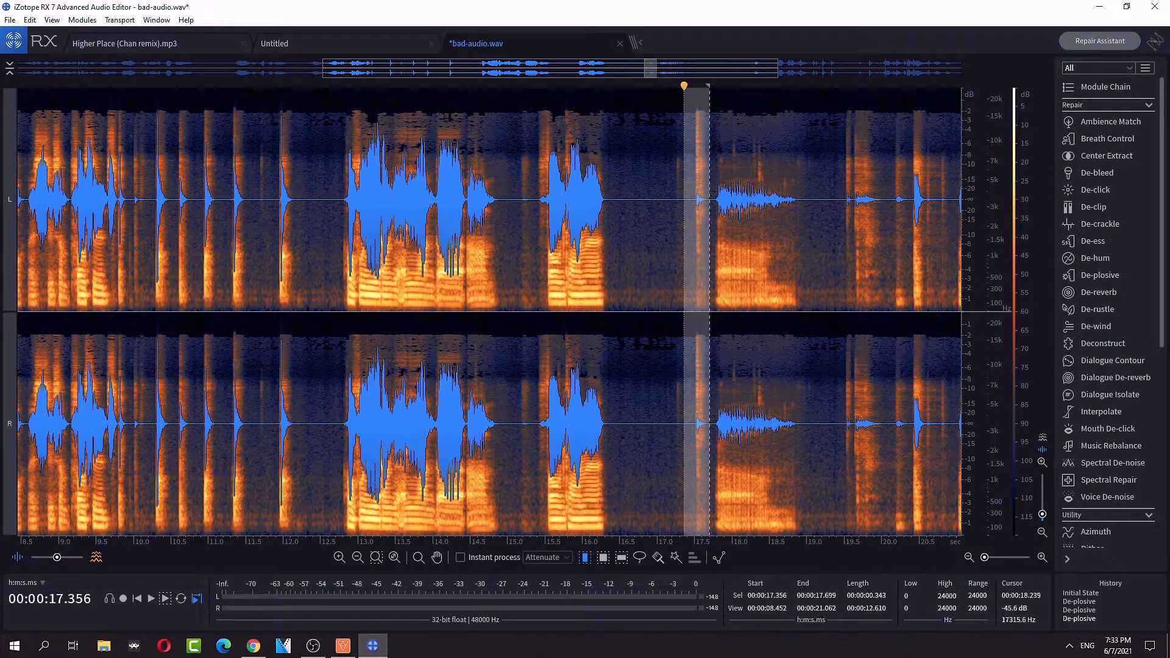
pyautogui.click(1094, 189)
pyautogui.click(1019, 163)
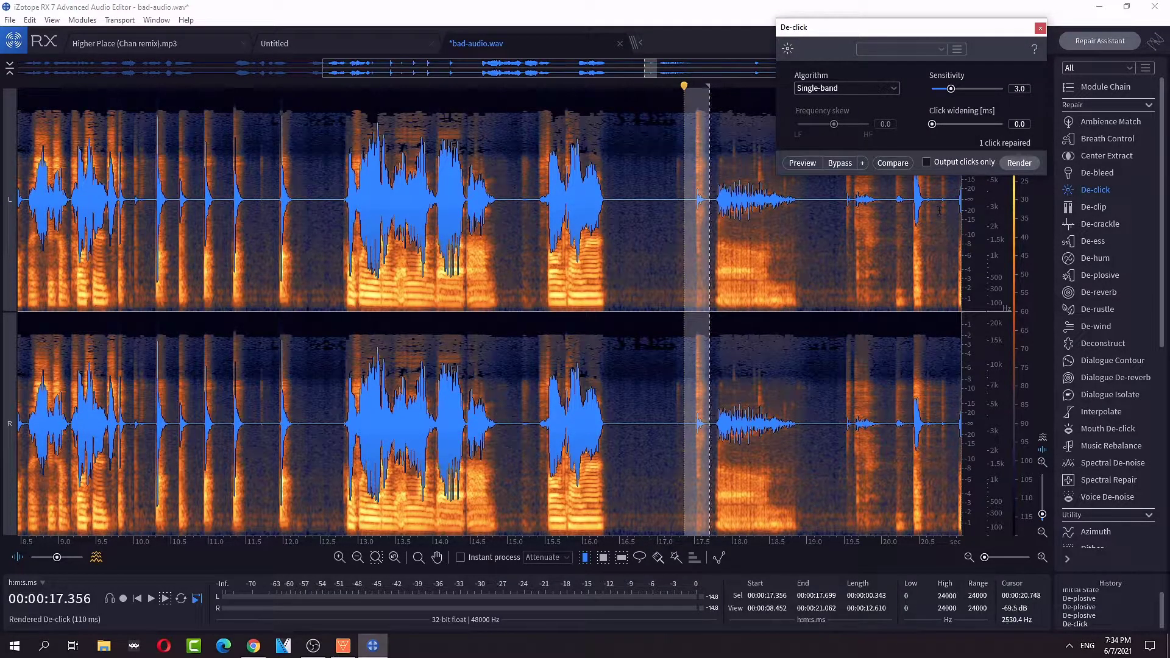
pyautogui.click(1032, 165)
pyautogui.moveTo(933, 126)
pyautogui.mouseDown()
pyautogui.moveTo(986, 137)
pyautogui.moveTo(926, 134)
pyautogui.mouseUp()
pyautogui.click(1040, 28)
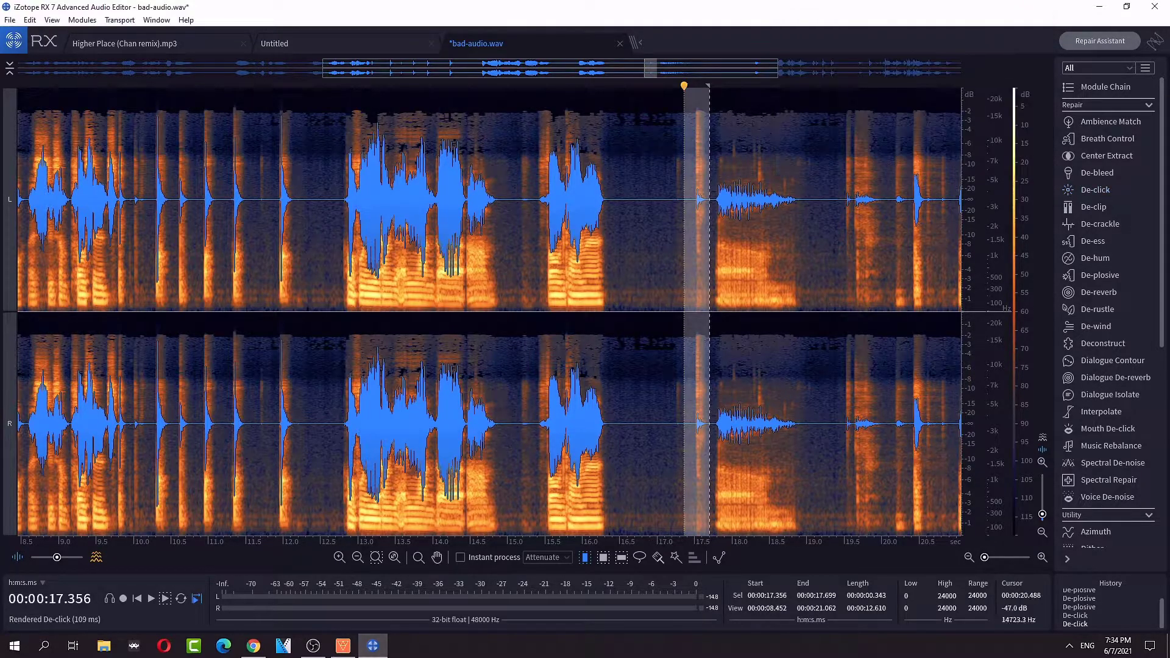
# - Play back the repaired click, and select and play the sound from about 17.76 to 19.12 seconds
pyautogui.press('space')
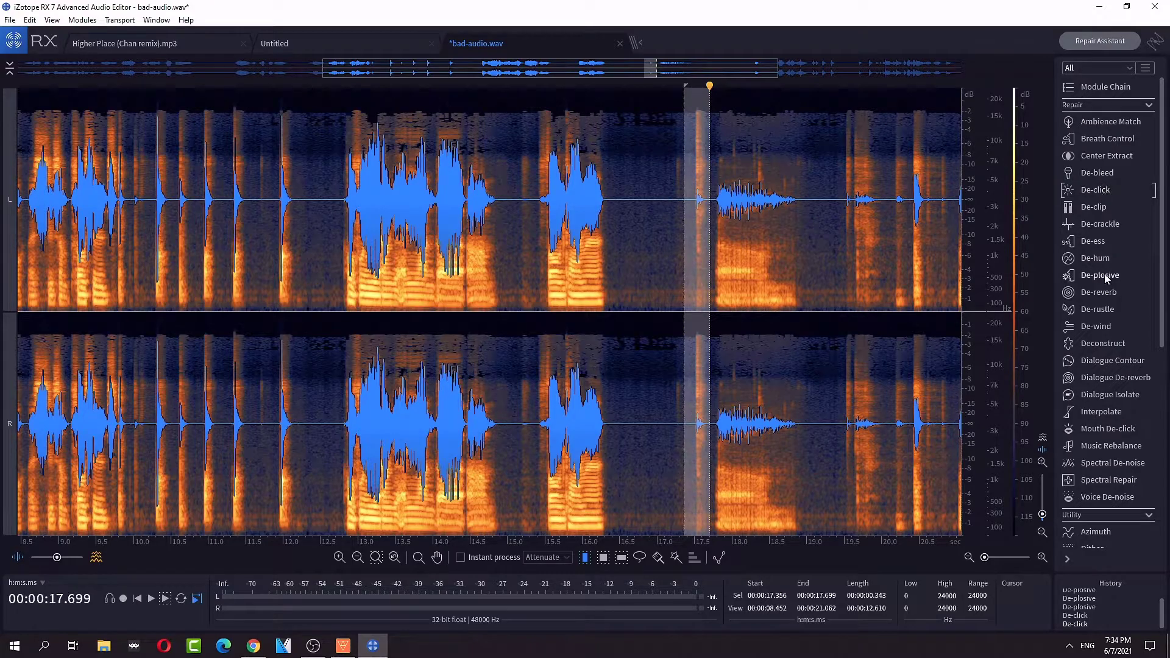
pyautogui.moveTo(769, 366); pyautogui.dragTo(812, 381)
pyautogui.press('space')
pyautogui.press('space')
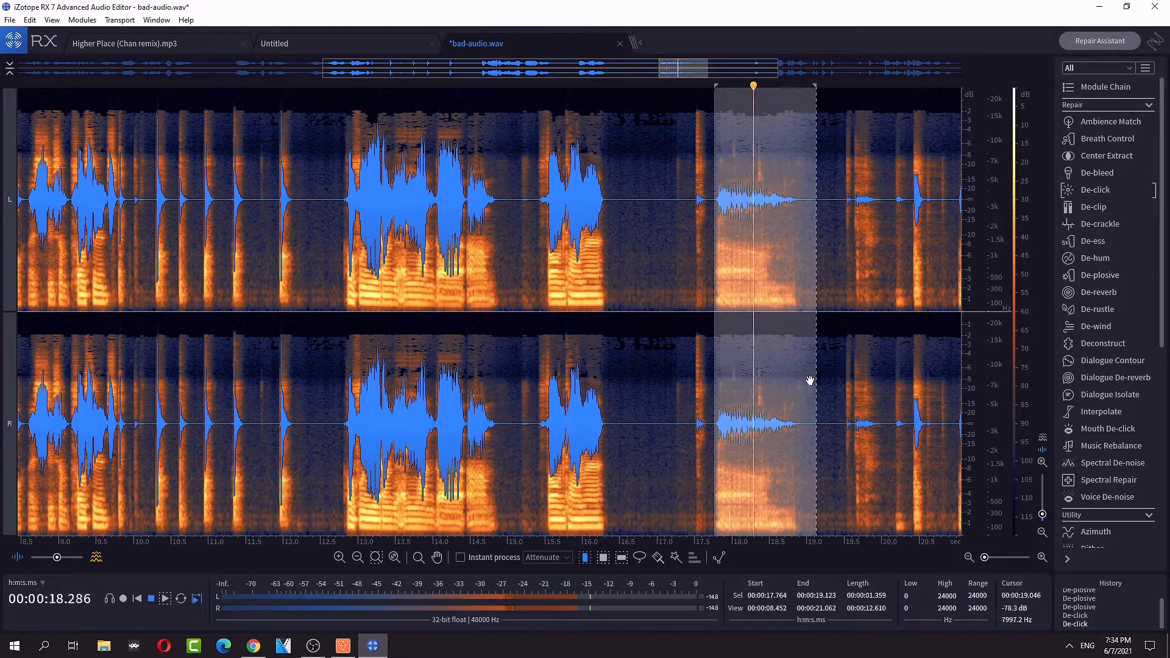
# - Preview De-click on the selected sound with sensitivity 3.0 and click widening 0.0 ms, also outputting clicks only
pyautogui.click(1090, 207)
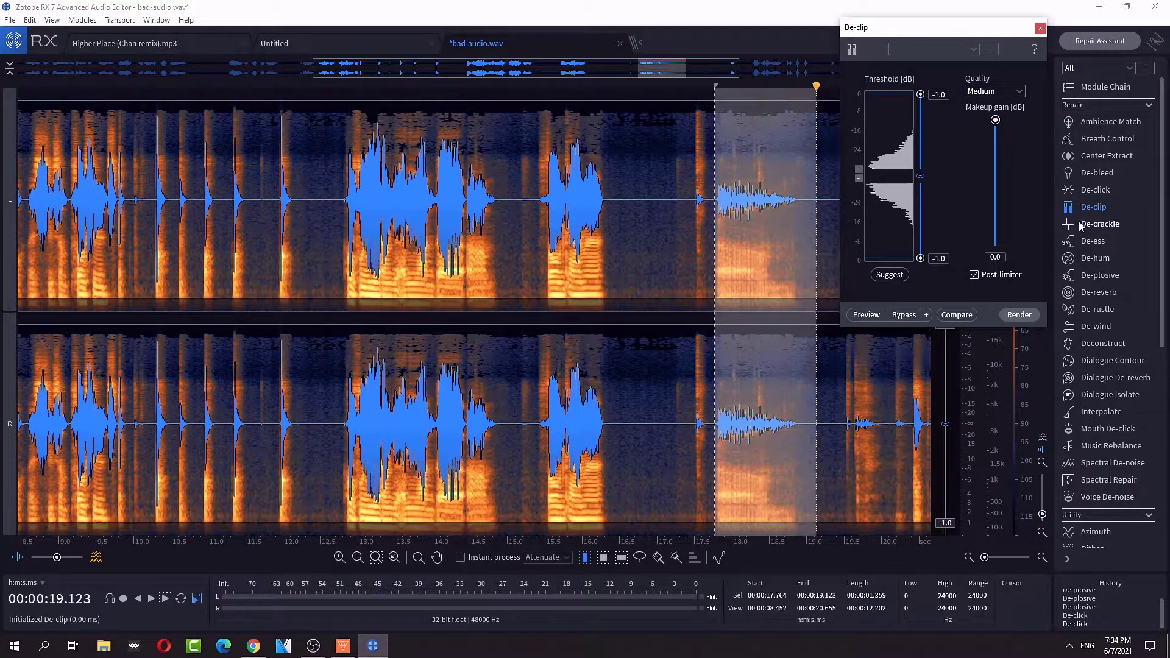
pyautogui.click(1103, 213)
pyautogui.click(1095, 189)
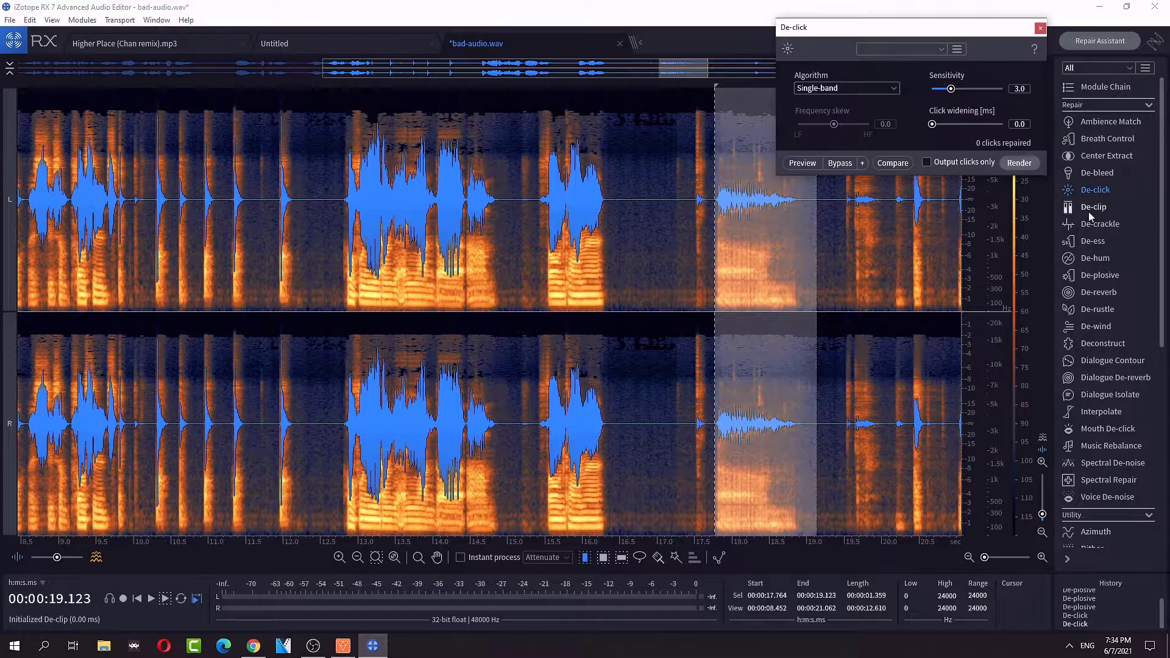
pyautogui.moveTo(931, 124); pyautogui.dragTo(953, 124)
pyautogui.click(810, 165)
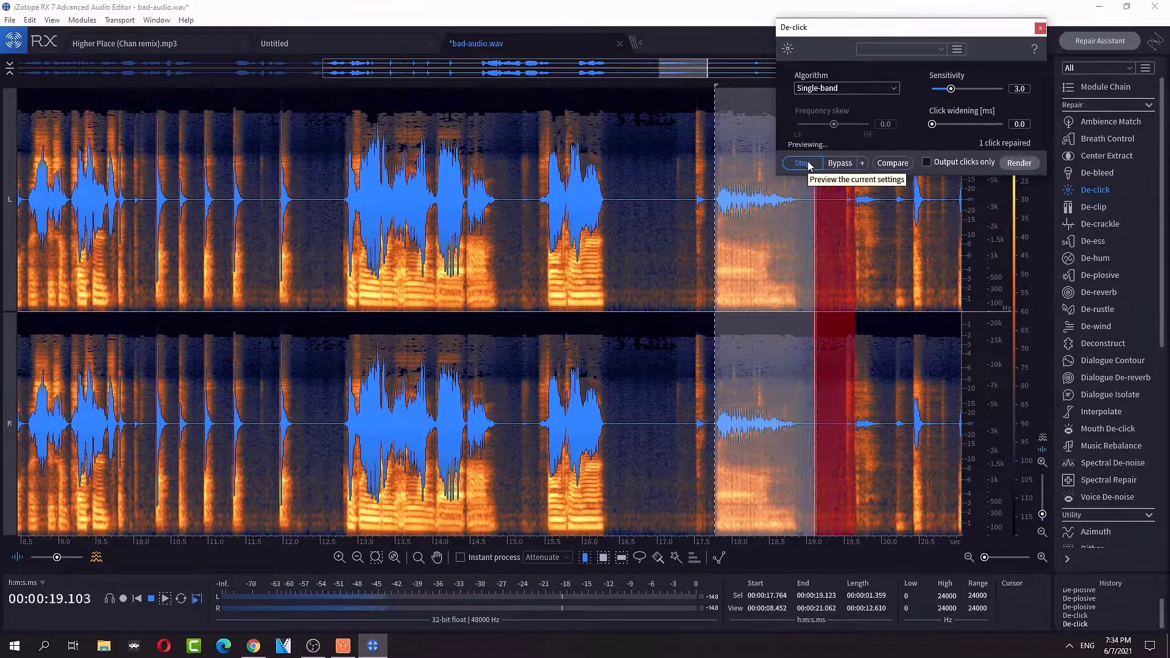
pyautogui.click(812, 164)
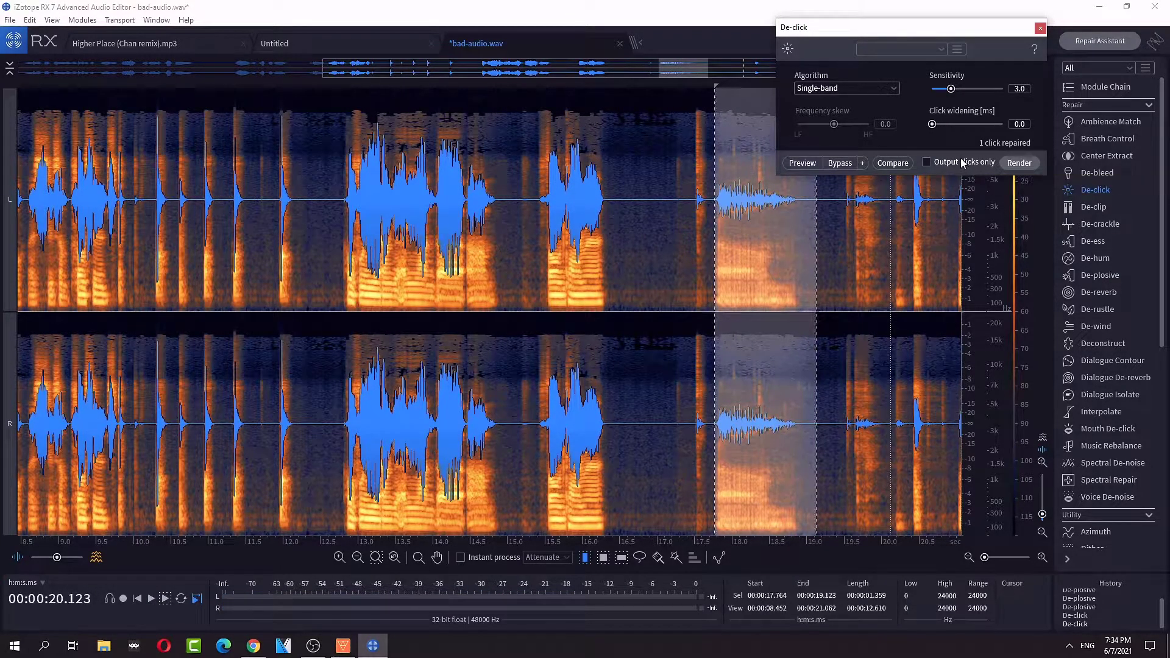
pyautogui.click(807, 163)
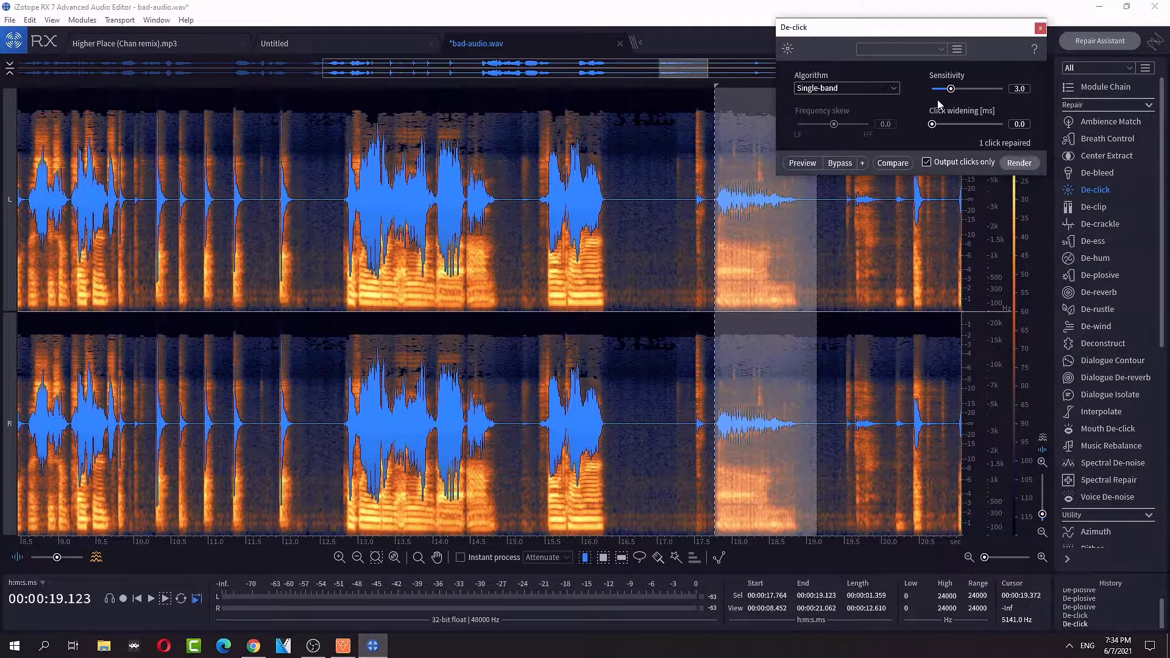
# - Preview the isolated clicks at several De-click sensitivities, including 7.3, and set the sensitivity to 10.0
pyautogui.moveTo(952, 89); pyautogui.dragTo(991, 89)
pyautogui.click(811, 163)
pyautogui.moveTo(991, 89); pyautogui.dragTo(955, 89)
pyautogui.click(803, 163)
pyautogui.moveTo(955, 89); pyautogui.dragTo(983, 89)
pyautogui.click(804, 164)
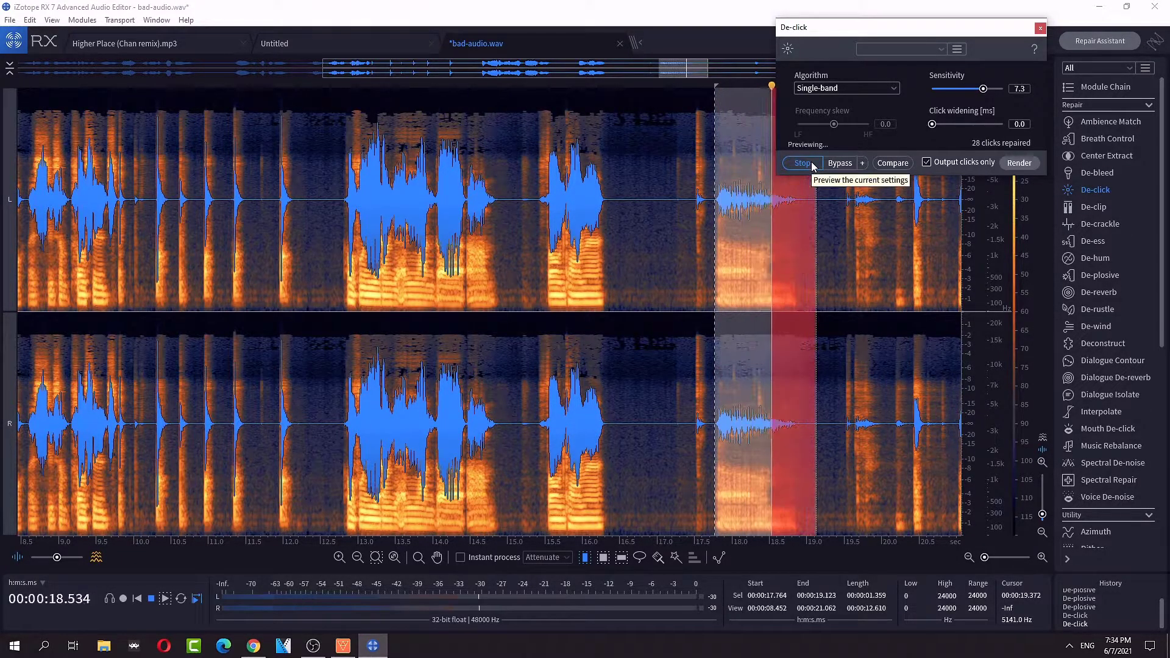
pyautogui.moveTo(983, 89); pyautogui.dragTo(1009, 96)
pyautogui.click(809, 165)
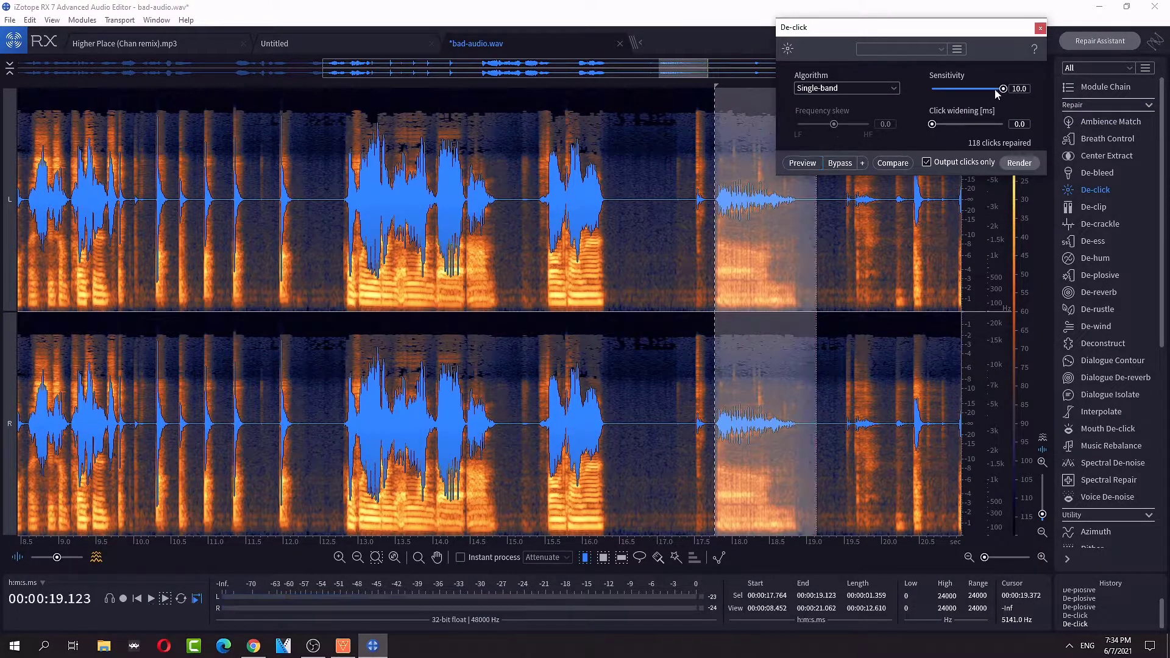
# - Try rendering De-click with only the clicks output, play the rendered section and undo the render
pyautogui.click(876, 86)
pyautogui.click(878, 86)
pyautogui.click(1013, 165)
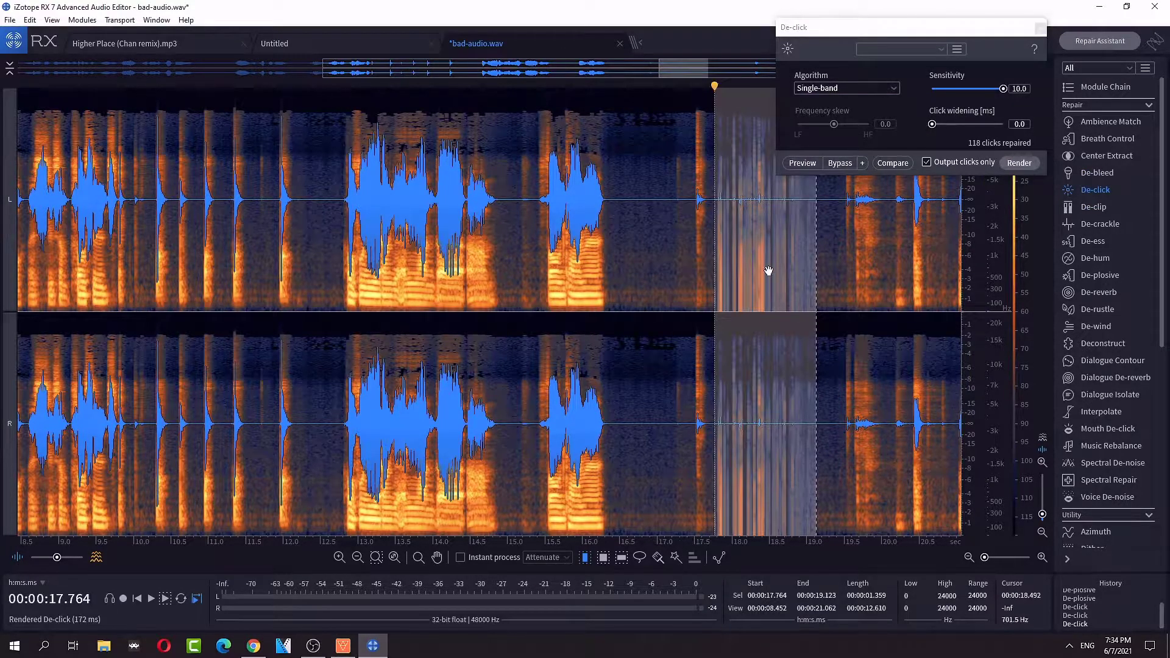
pyautogui.click(719, 310)
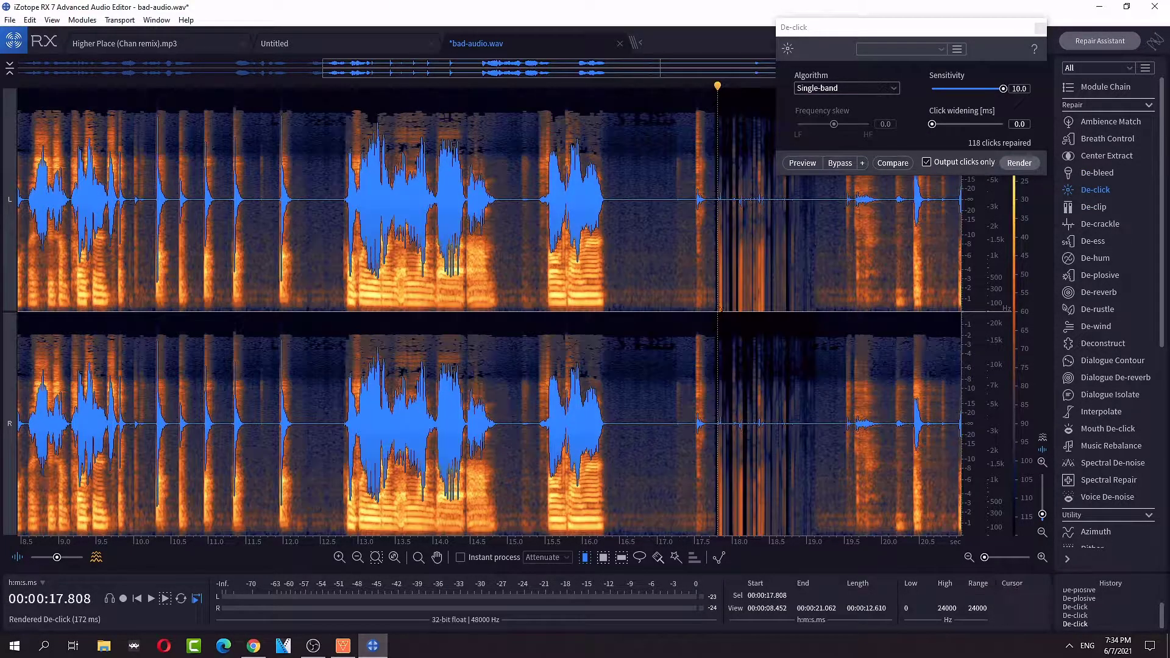
pyautogui.press('space')
pyautogui.press('space')
pyautogui.click(797, 308)
pyautogui.hotkey('ctrl', 'z')
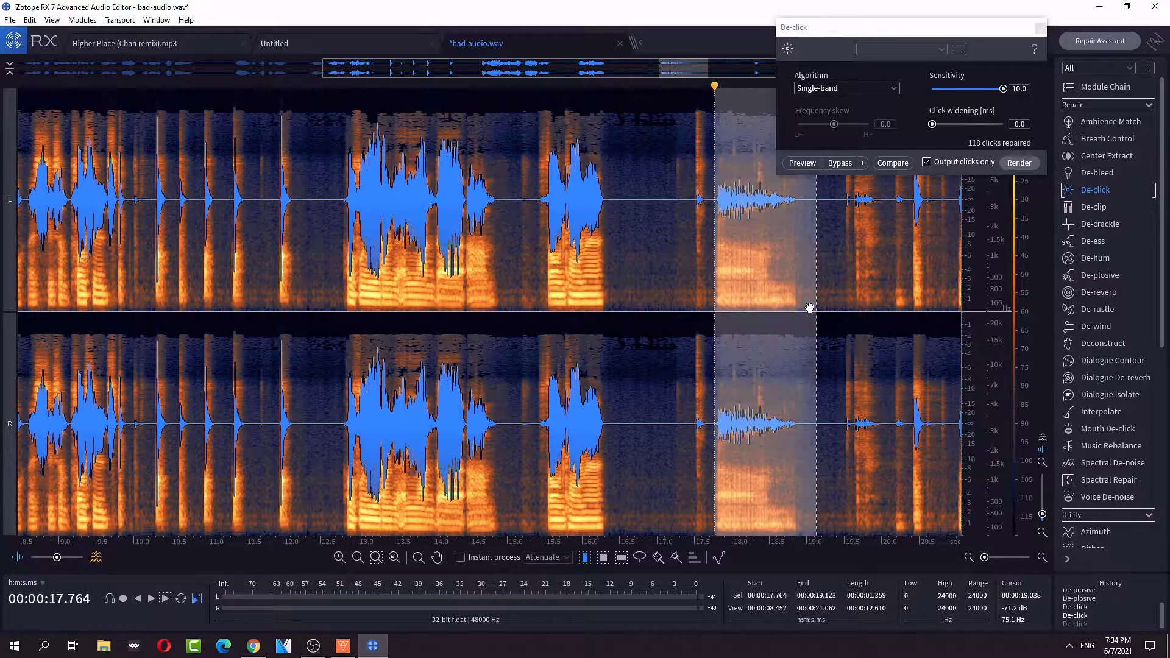
# - Turn off Output clicks only, render De-click at sensitivity 10.0 on the selected sound and play it back
pyautogui.click(946, 166)
pyautogui.click(1020, 163)
pyautogui.press('space')
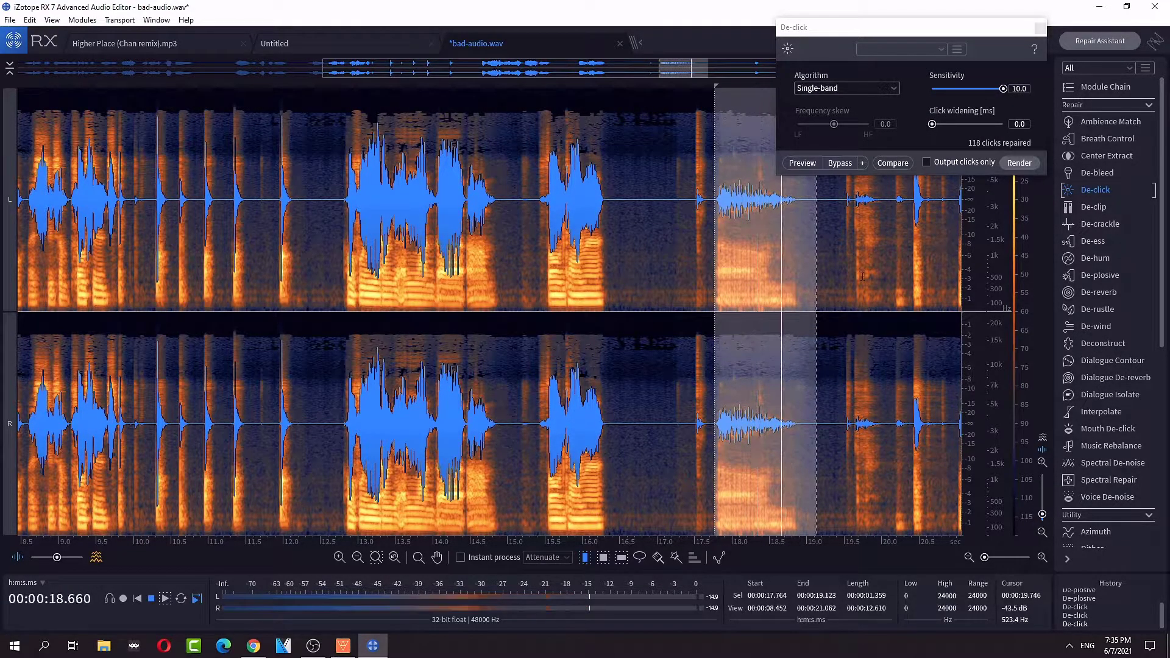
pyautogui.click(732, 281)
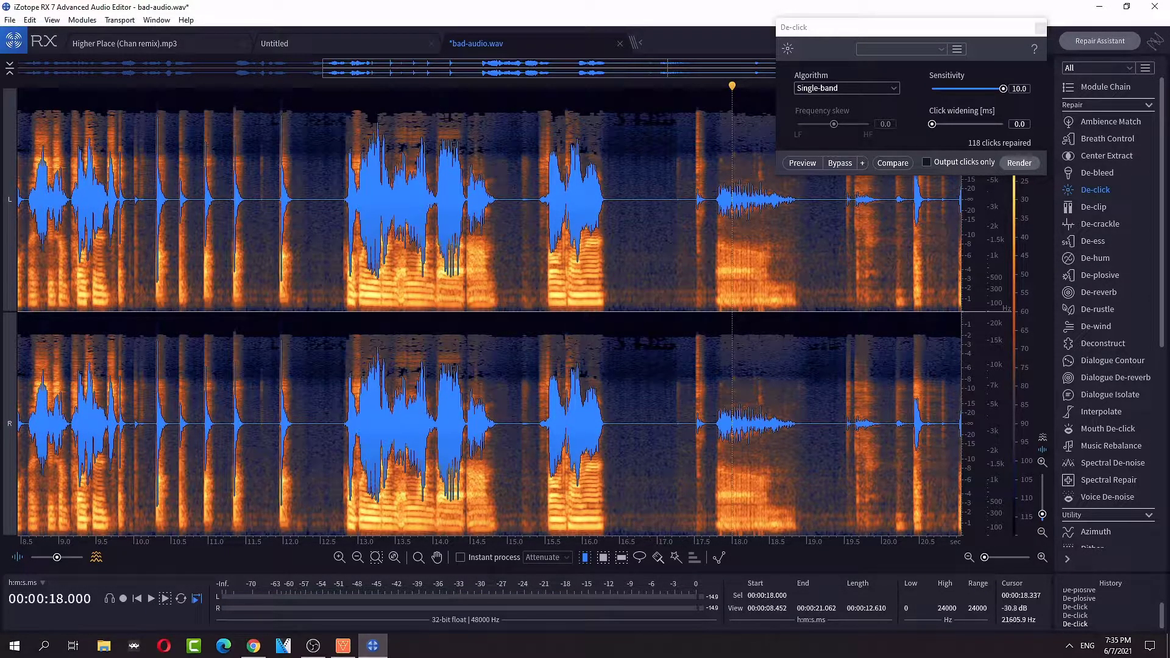
# - Close De-click and play back the audio from about 19.11 seconds
pyautogui.click(1040, 28)
pyautogui.click(815, 275)
pyautogui.scroll(-3, 792, 116)
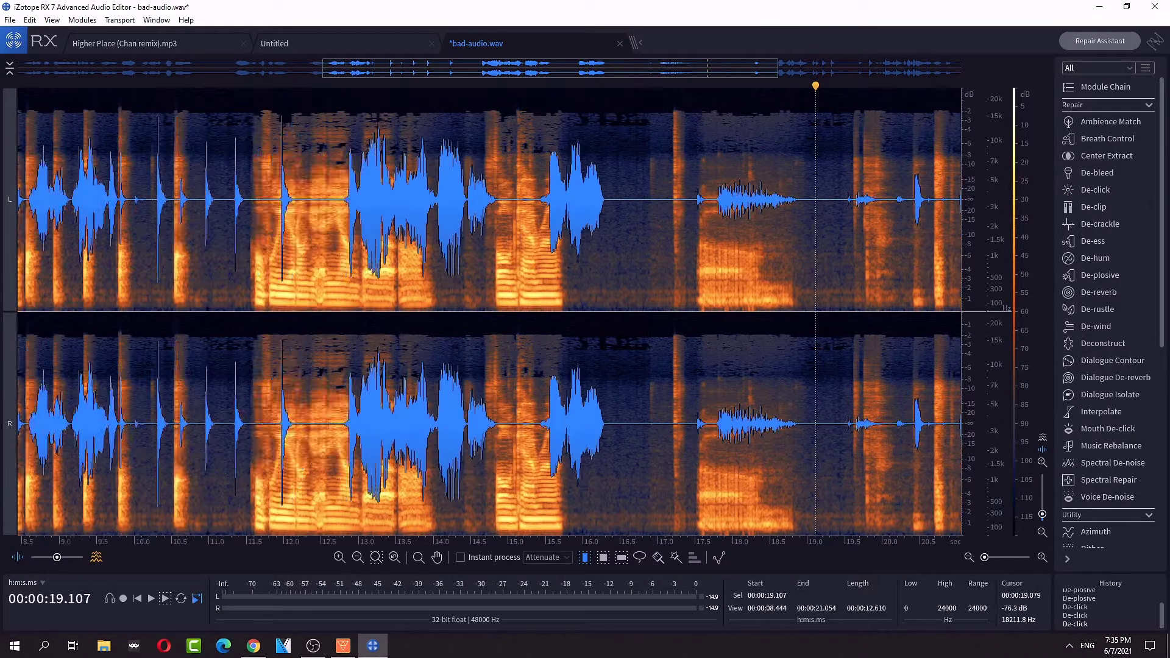
pyautogui.press('space')
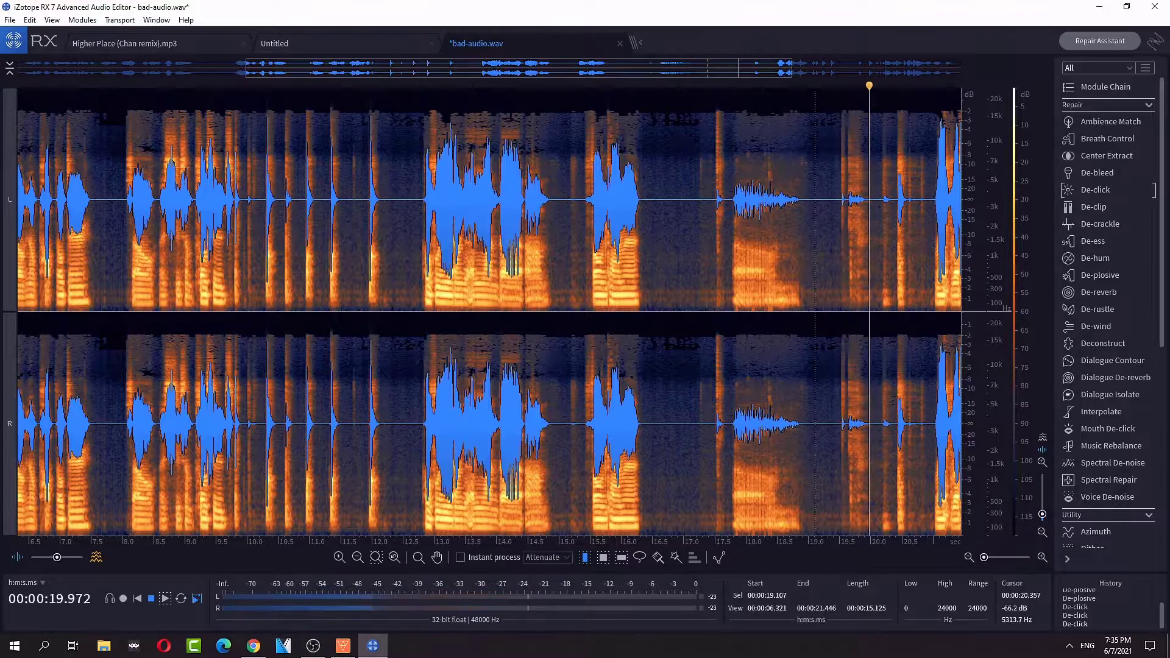
pyautogui.press('space')
# - Select the noise from about 19.43 to 20.84 seconds and review the edit and Learn commands available for it
pyautogui.moveTo(815, 366); pyautogui.dragTo(905, 364)
pyautogui.rightClick(872, 347)
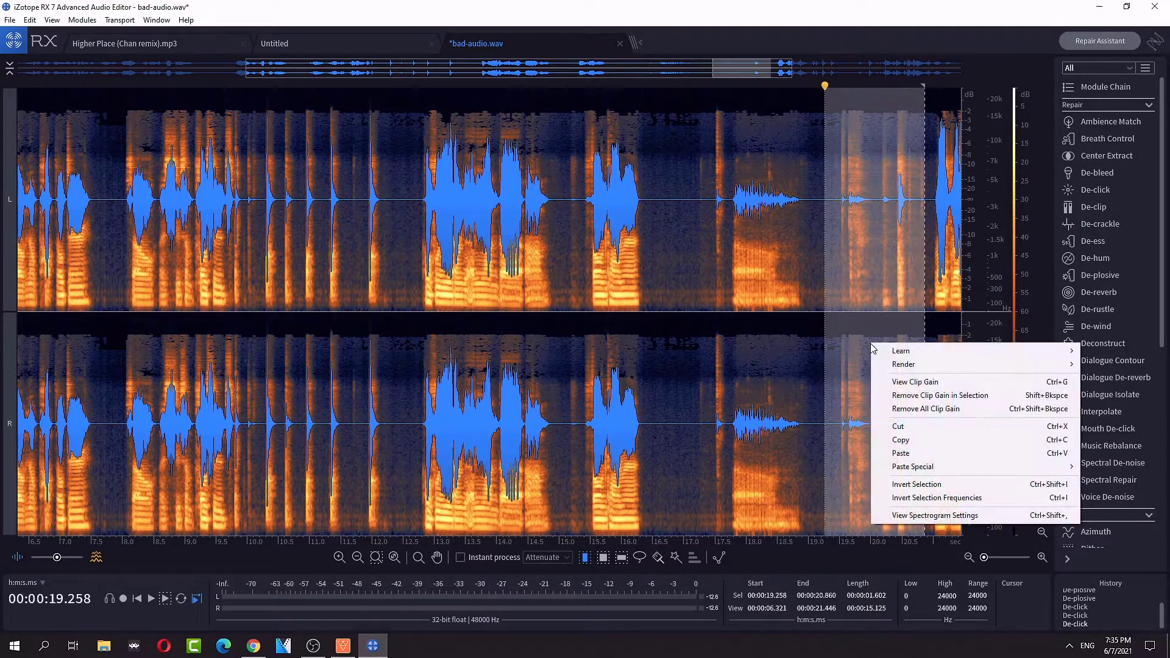
pyautogui.click(870, 343)
pyautogui.moveTo(831, 366); pyautogui.dragTo(927, 366)
pyautogui.moveTo(928, 294); pyautogui.dragTo(923, 299)
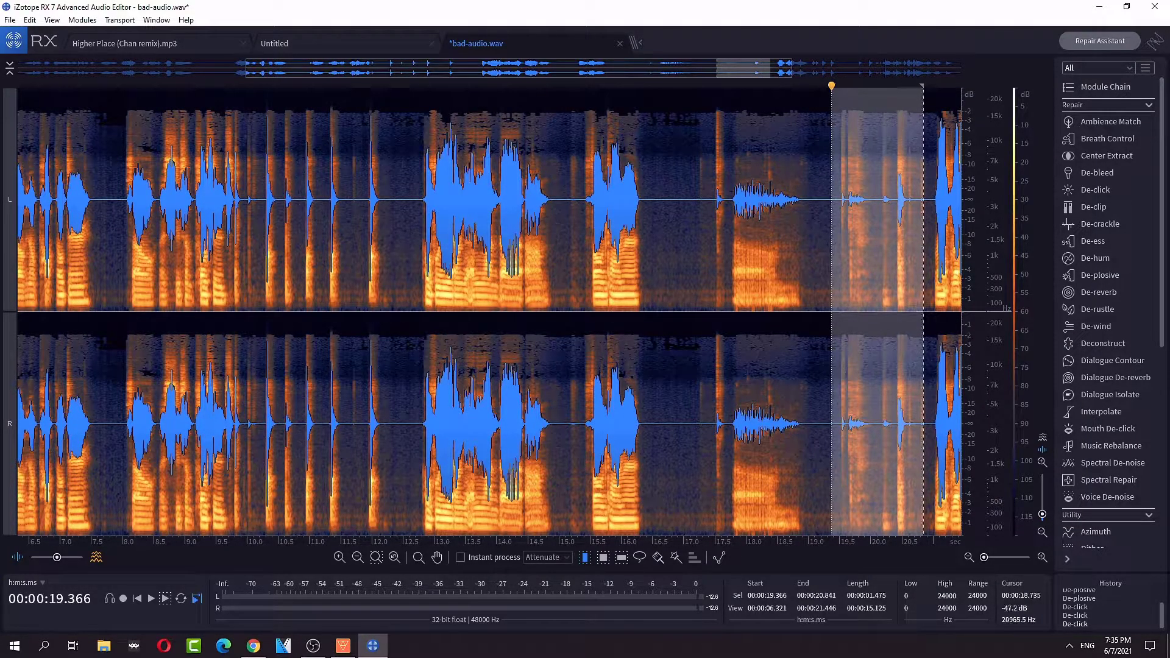
pyautogui.click(30, 20)
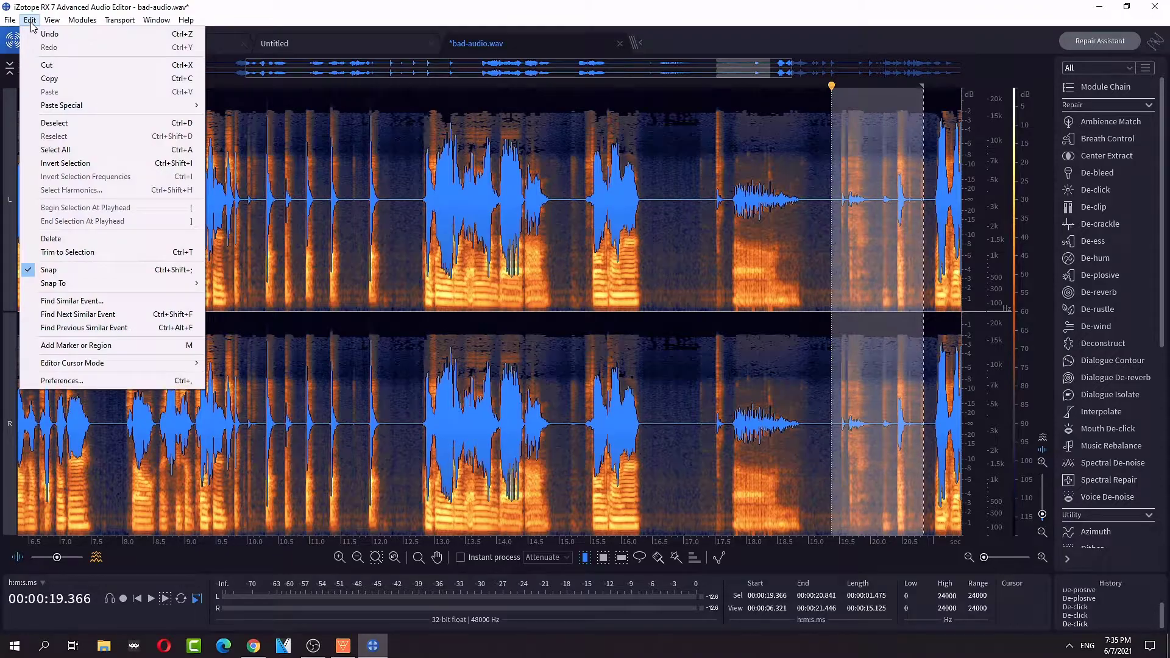
pyautogui.moveTo(66, 27)
pyautogui.moveTo(862, 285); pyautogui.dragTo(853, 283)
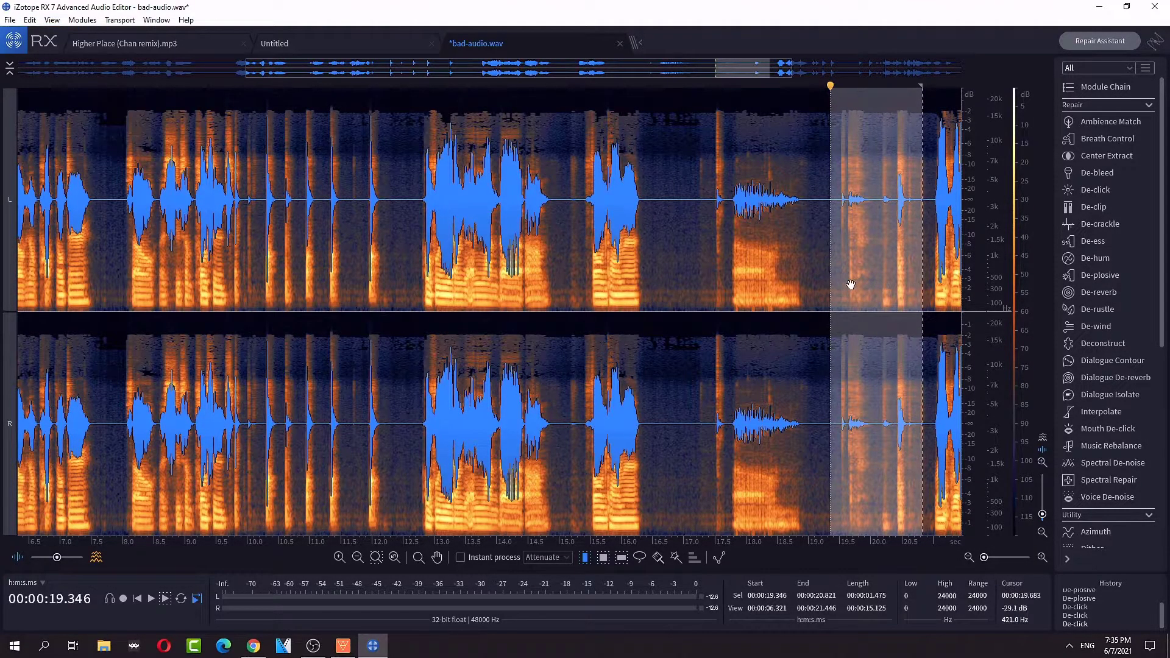
pyautogui.rightClick(854, 283)
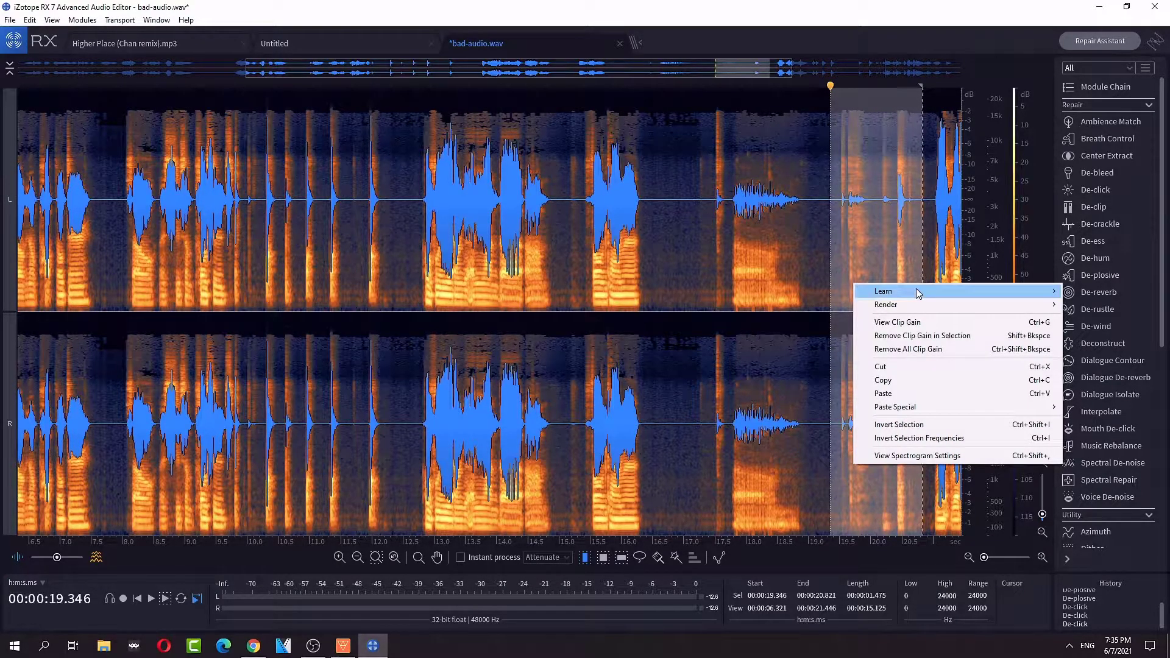
pyautogui.moveTo(917, 292)
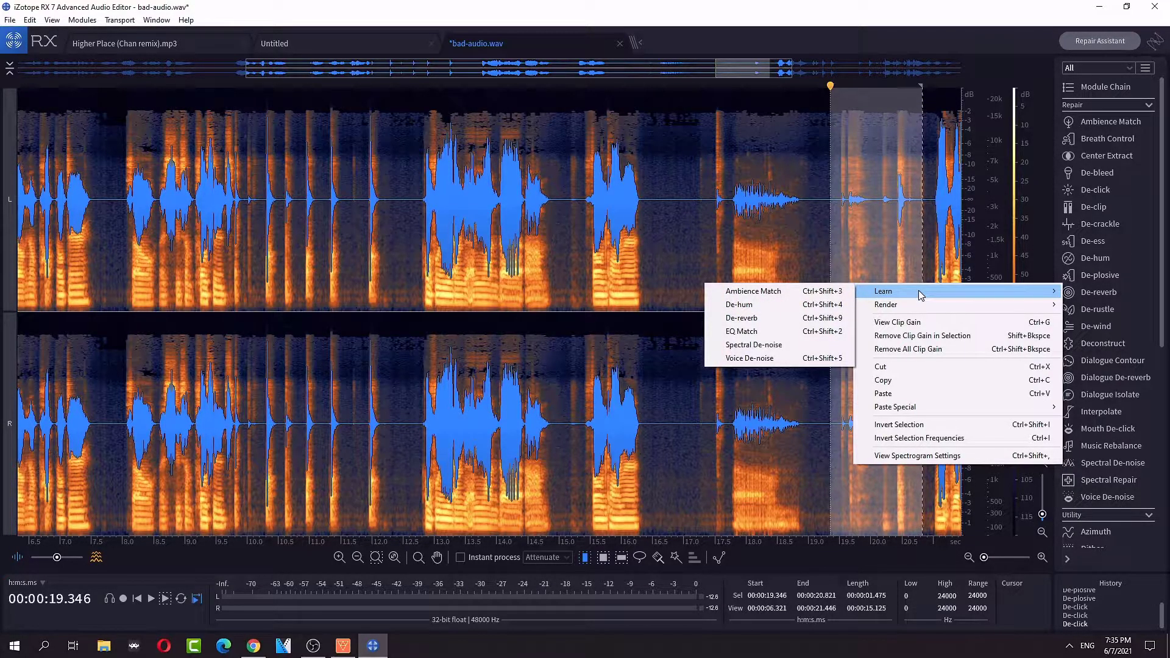
pyautogui.click(867, 224)
pyautogui.moveTo(871, 224); pyautogui.dragTo(835, 224)
pyautogui.moveTo(870, 268); pyautogui.dragTo(923, 272)
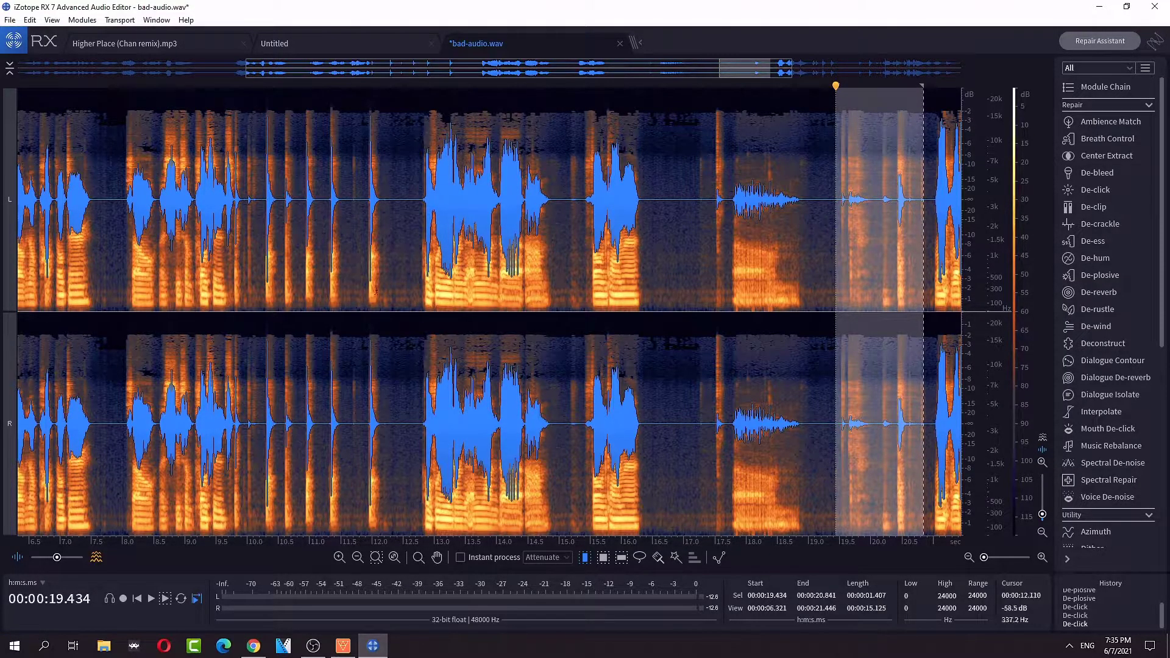
# - Select the short noise from about 11.85 to 12.27 seconds and check the Learn options for it
pyautogui.moveTo(363, 335); pyautogui.dragTo(388, 335)
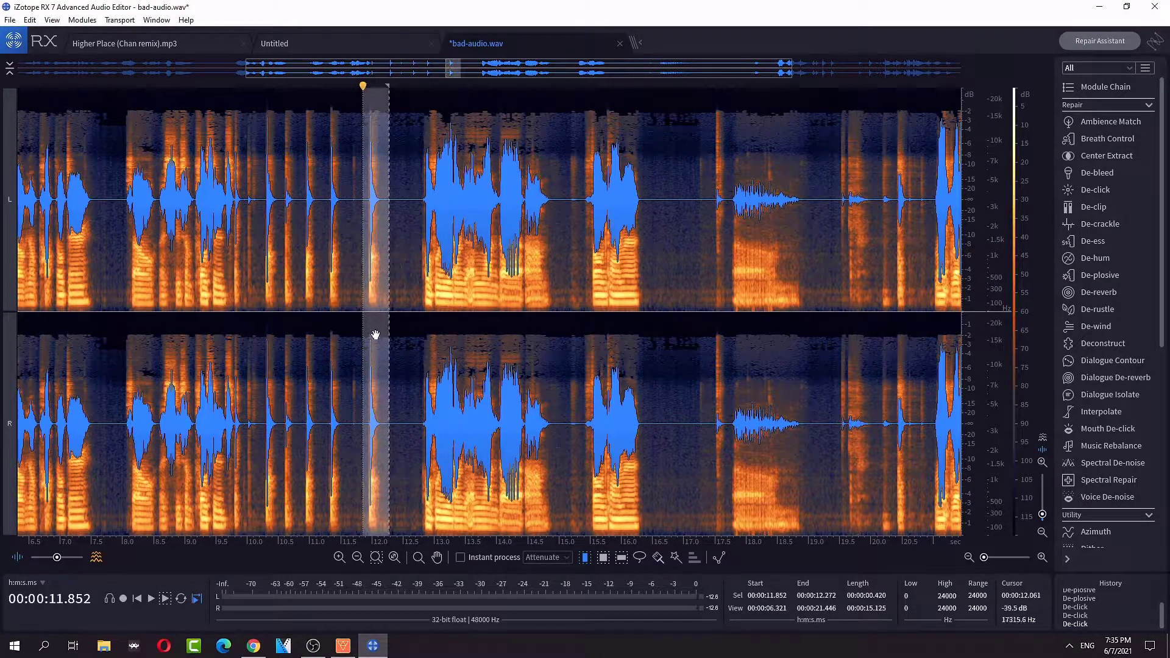
pyautogui.rightClick(375, 334)
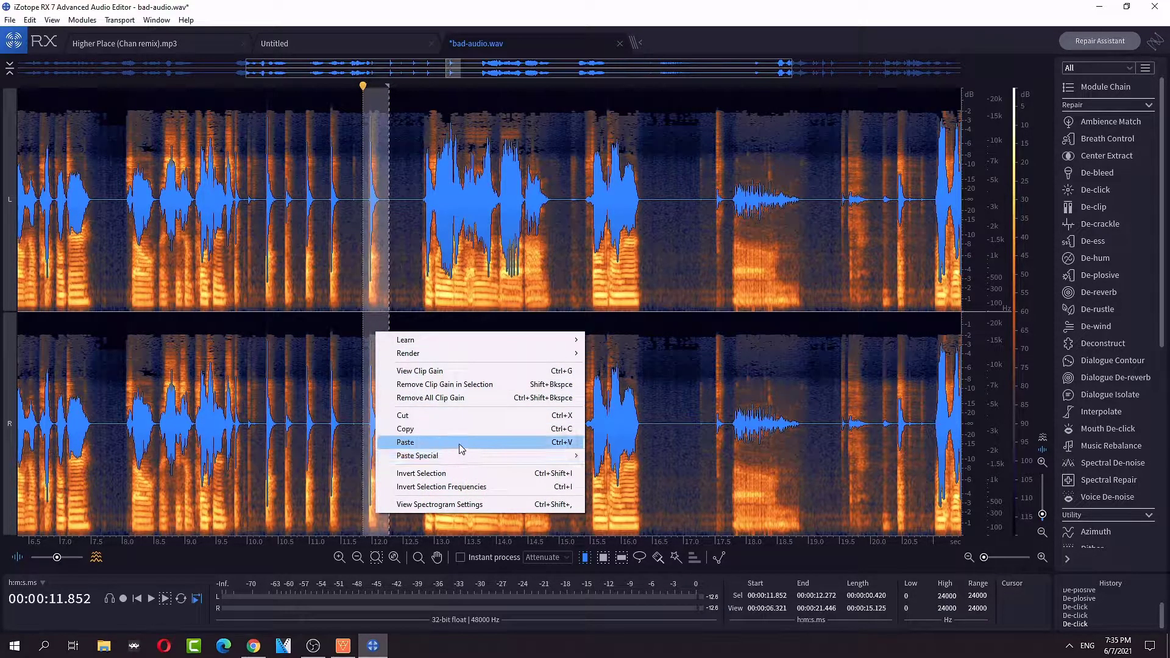
pyautogui.moveTo(452, 340)
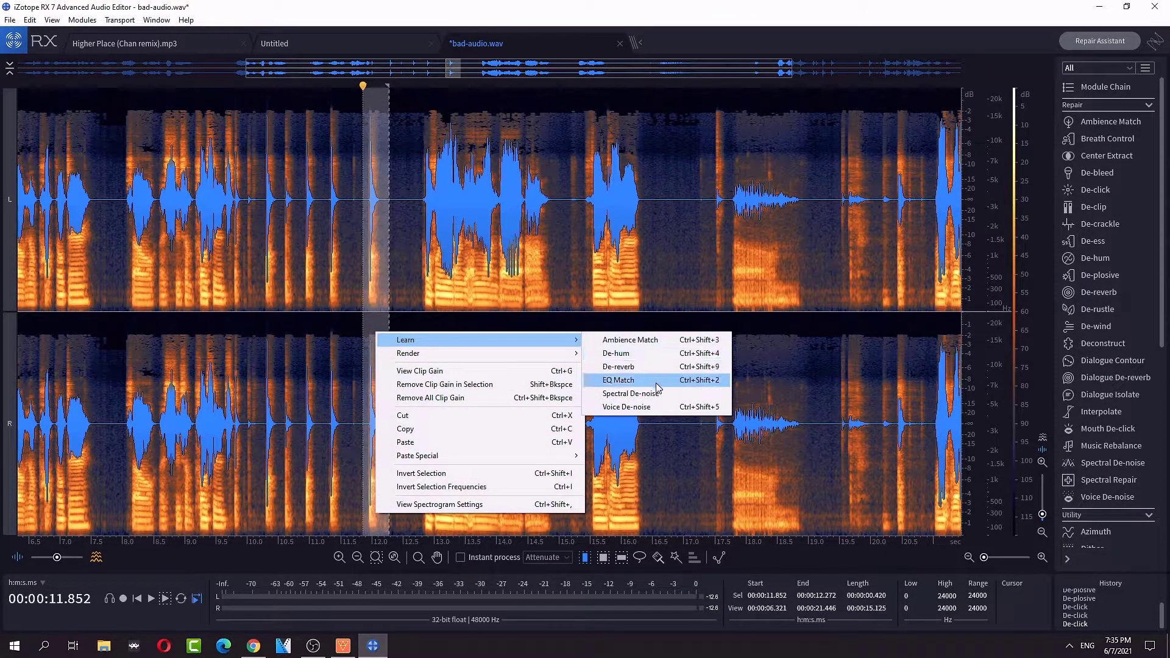
pyautogui.click(657, 341)
# - Select the click from about 17.40 to 17.68 seconds, play it and try deleting it
pyautogui.moveTo(788, 304); pyautogui.dragTo(709, 313)
pyautogui.press('space')
pyautogui.press('Delete')
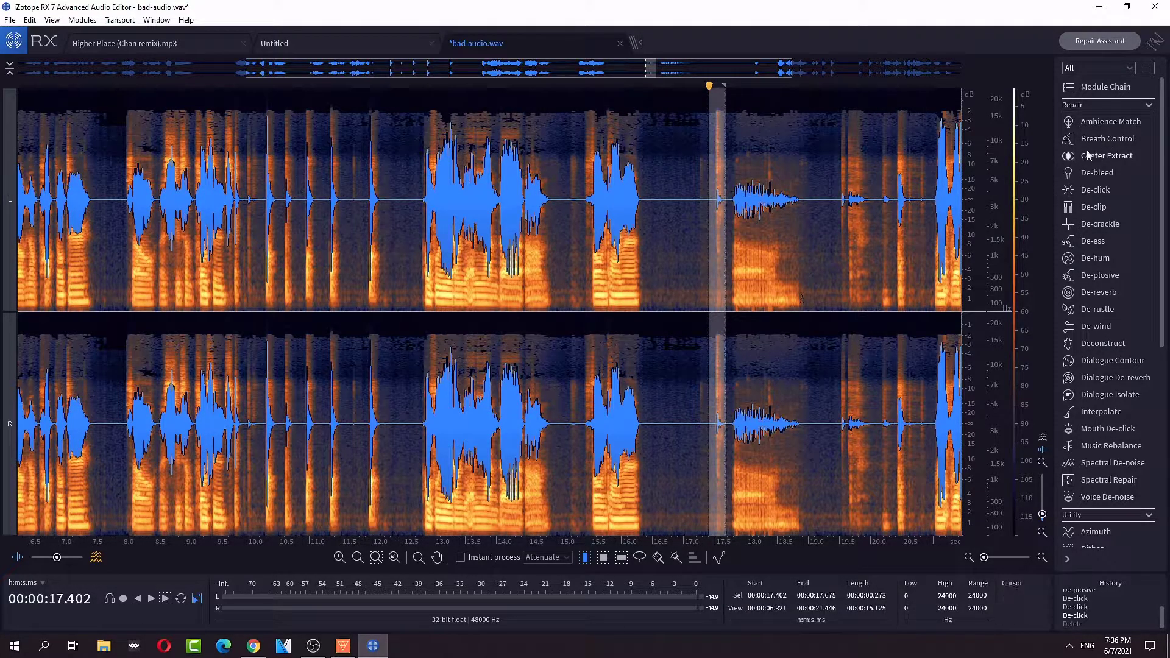
# - Try different levels in the Gain module on the selected click and close the module
pyautogui.click(1123, 106)
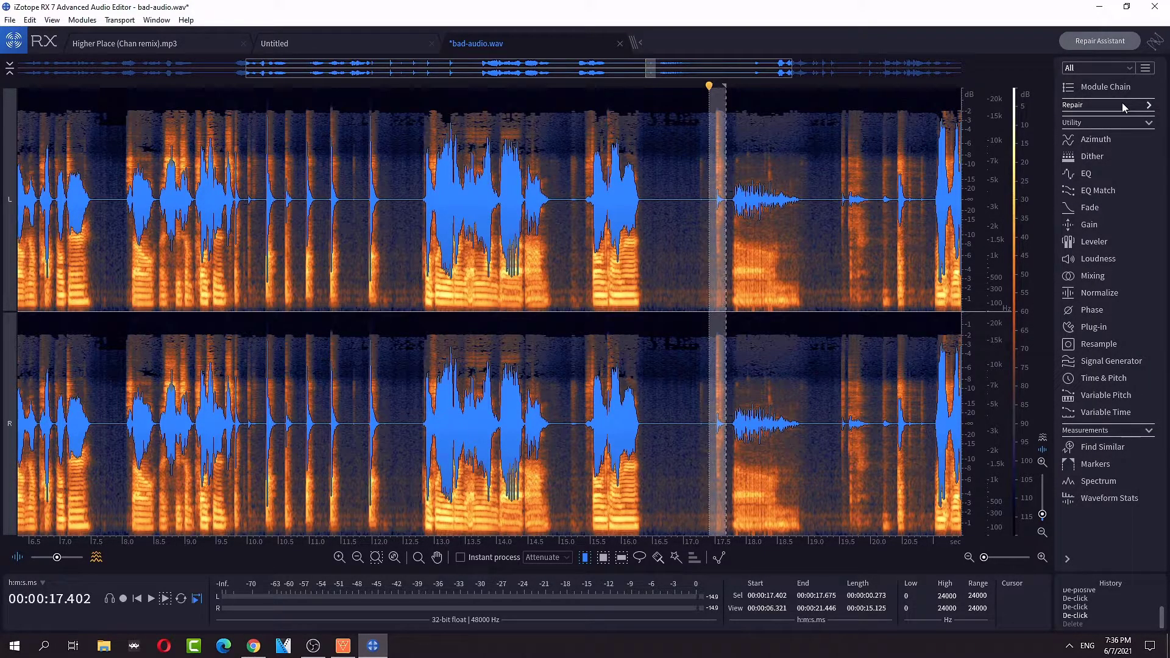
pyautogui.click(1076, 223)
pyautogui.moveTo(941, 91); pyautogui.dragTo(954, 95)
pyautogui.click(878, 129)
pyautogui.moveTo(953, 88)
pyautogui.mouseDown()
pyautogui.moveTo(918, 91)
pyautogui.moveTo(937, 92)
pyautogui.mouseUp()
pyautogui.click(1040, 28)
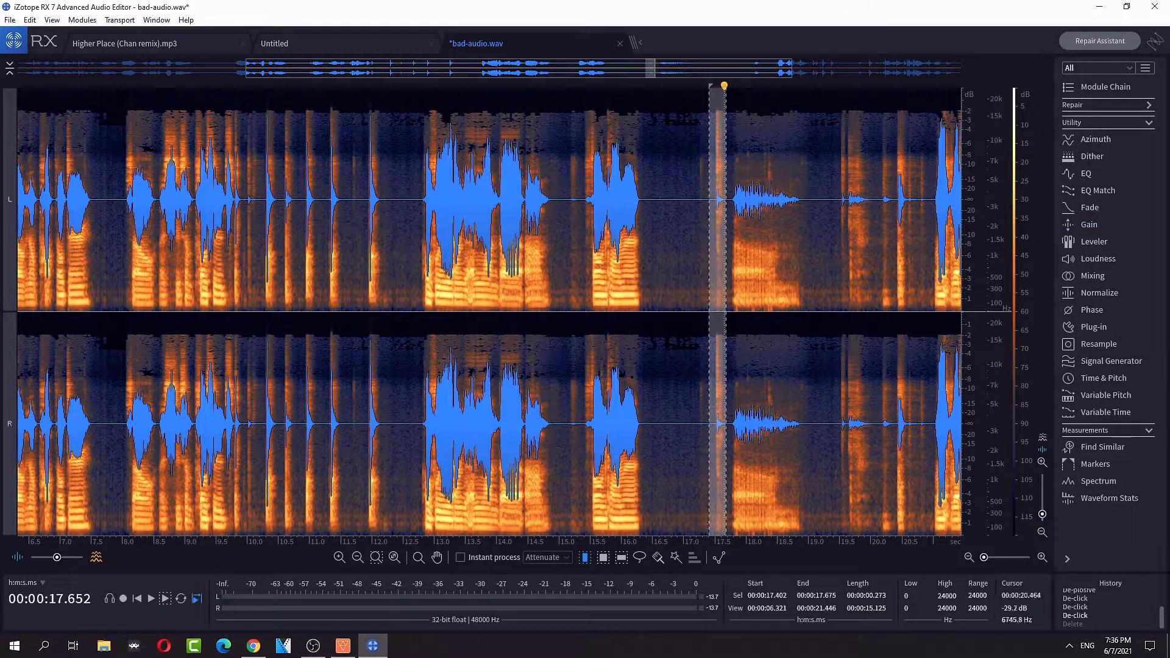
# - Examine the selected click in the Spectrum Analyzer, close it and look through the available modules and file commands
pyautogui.click(120, 20)
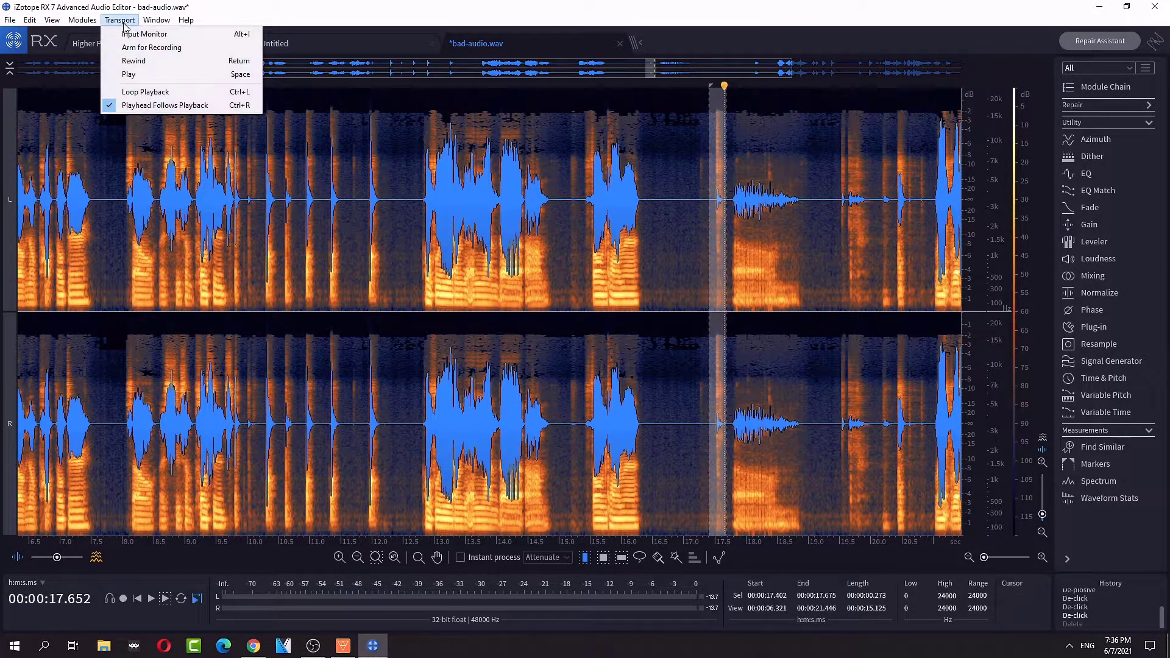
pyautogui.moveTo(148, 29)
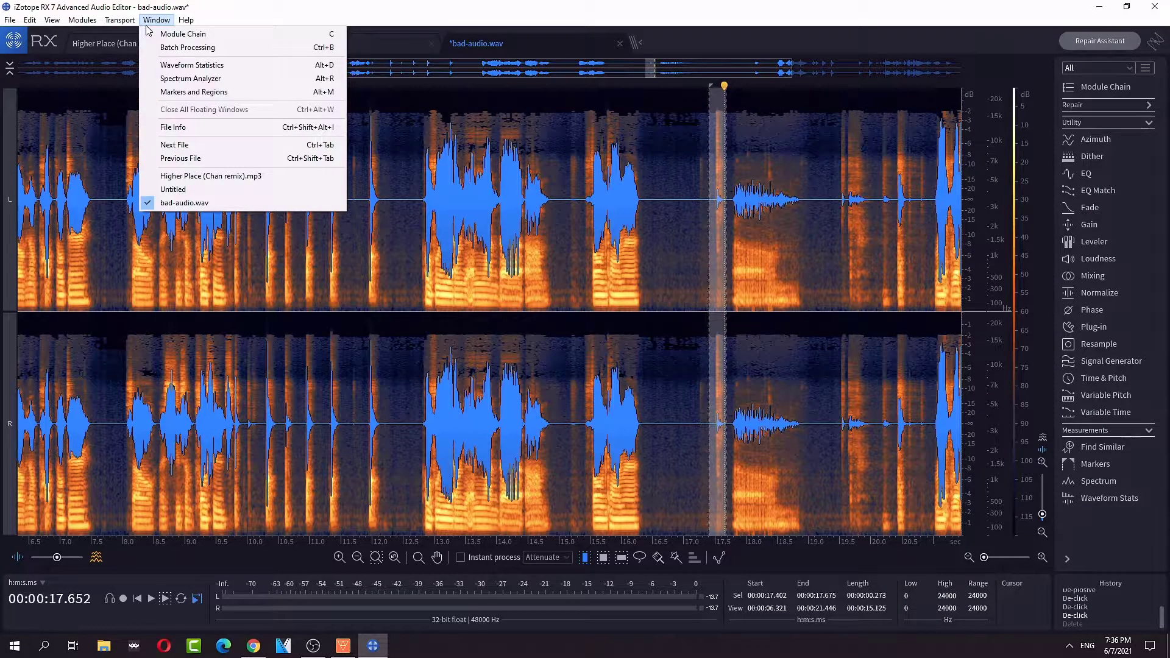
pyautogui.click(183, 78)
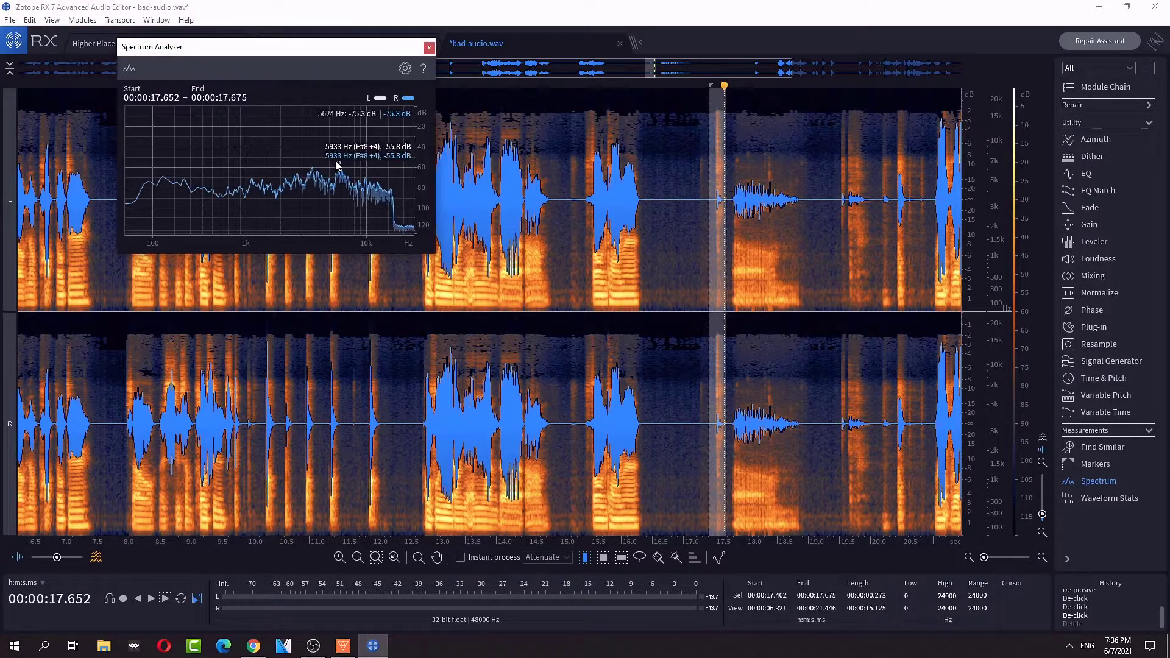
pyautogui.moveTo(382, 211)
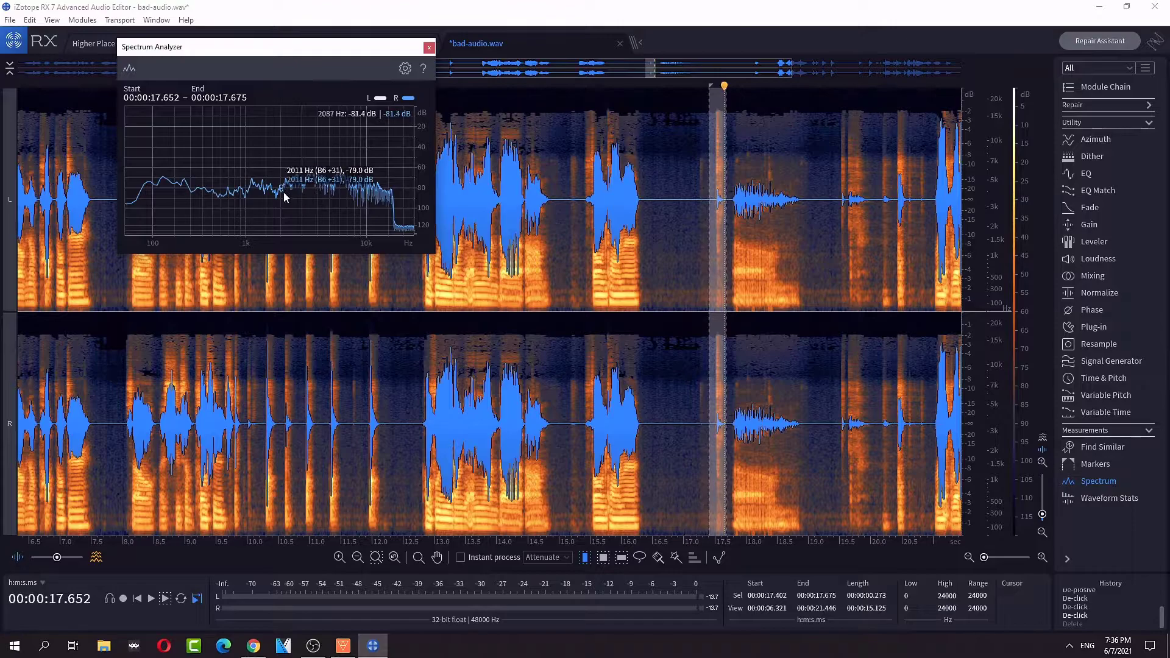
pyautogui.click(429, 47)
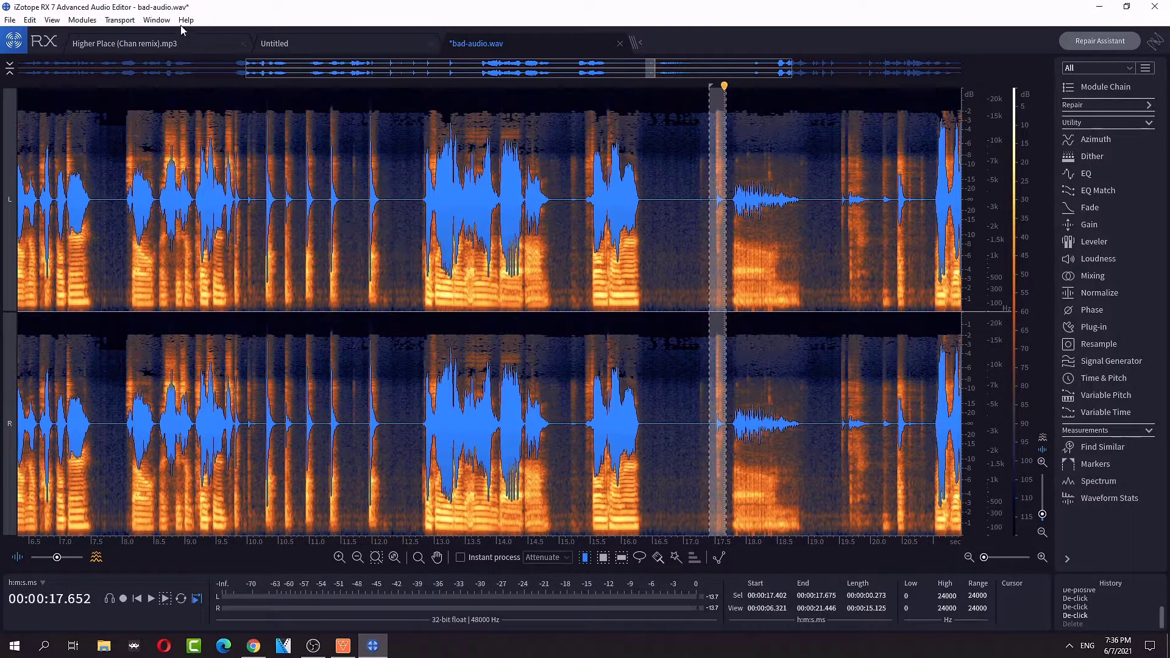
pyautogui.click(162, 22)
pyautogui.moveTo(90, 21)
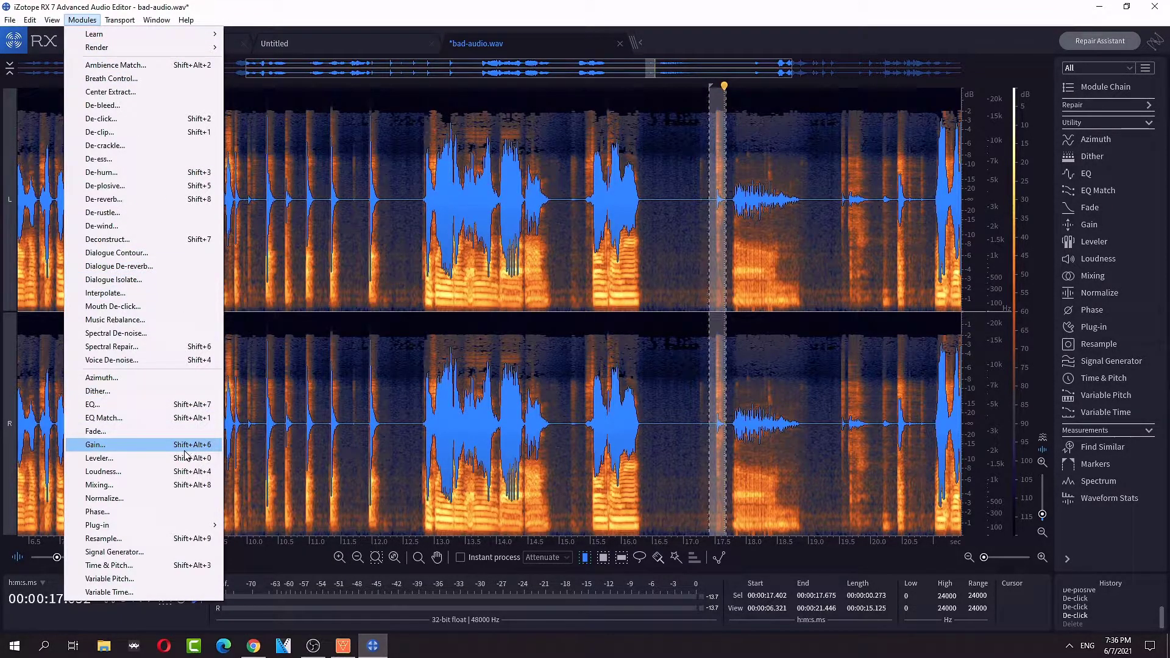
pyautogui.moveTo(35, 24)
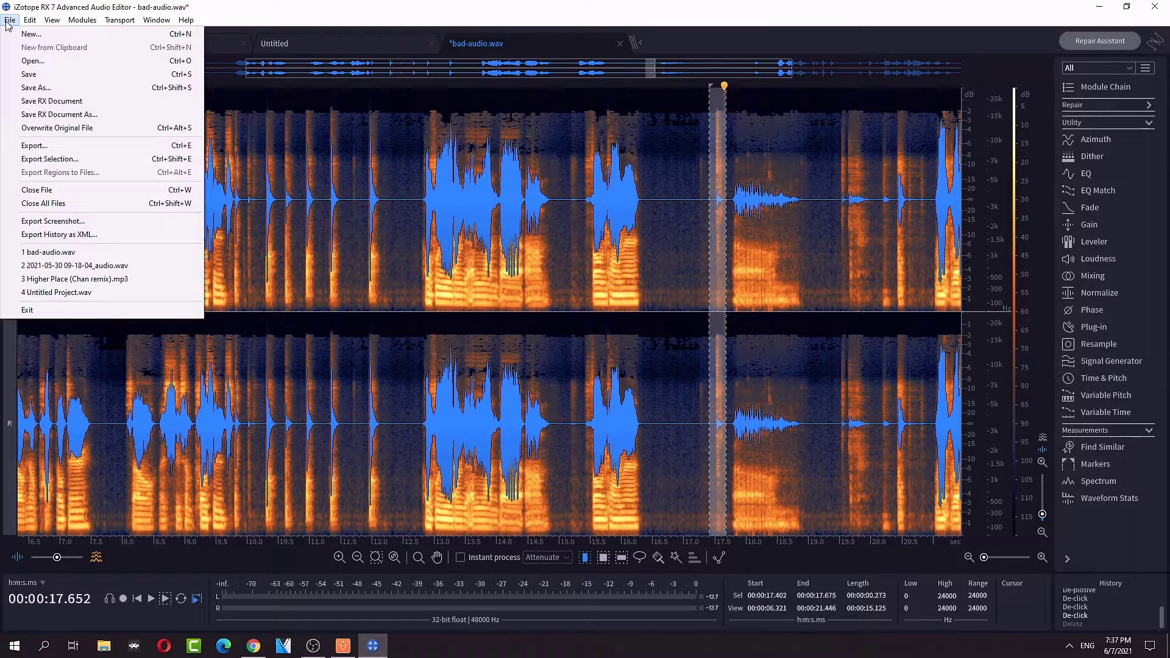
# - Shift the selection to about 17.44 to 17.71 seconds, view the Spectrogram Settings and close them
pyautogui.click(710, 269)
pyautogui.scroll(5, 709, 265)
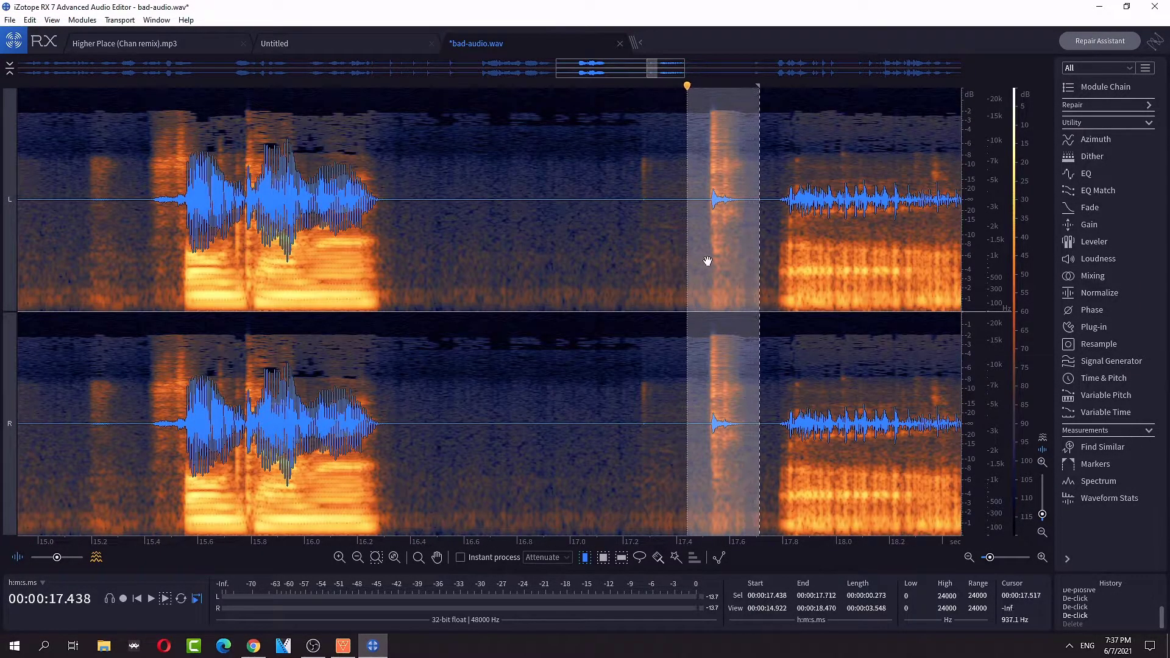
pyautogui.rightClick(716, 263)
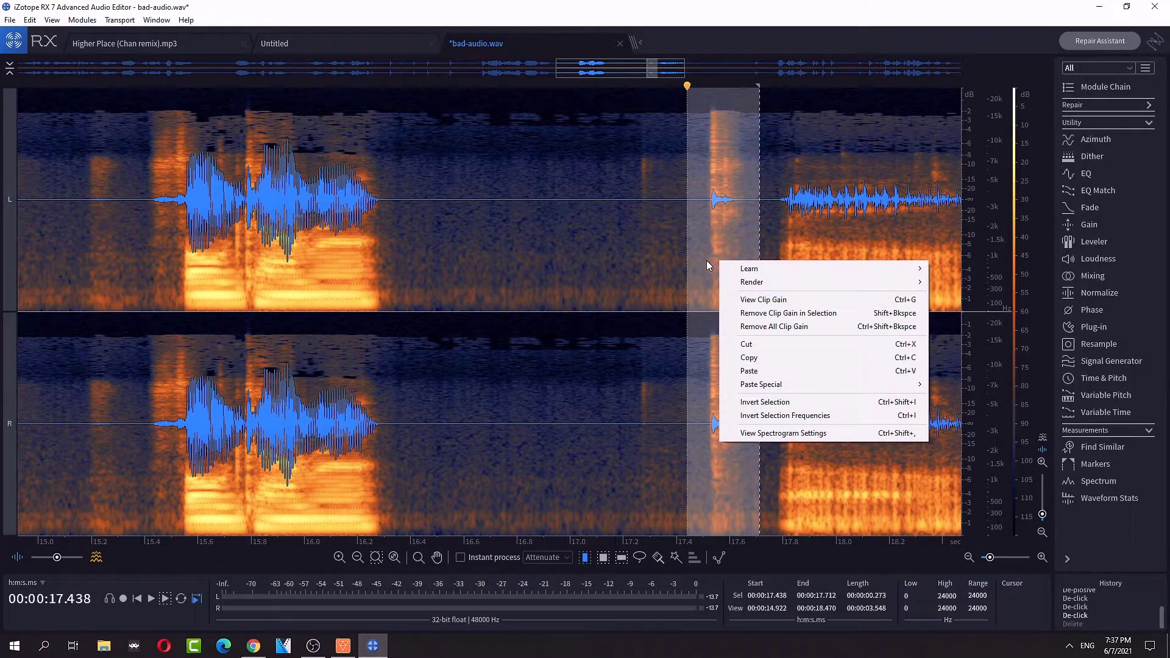
pyautogui.moveTo(818, 381)
pyautogui.click(796, 433)
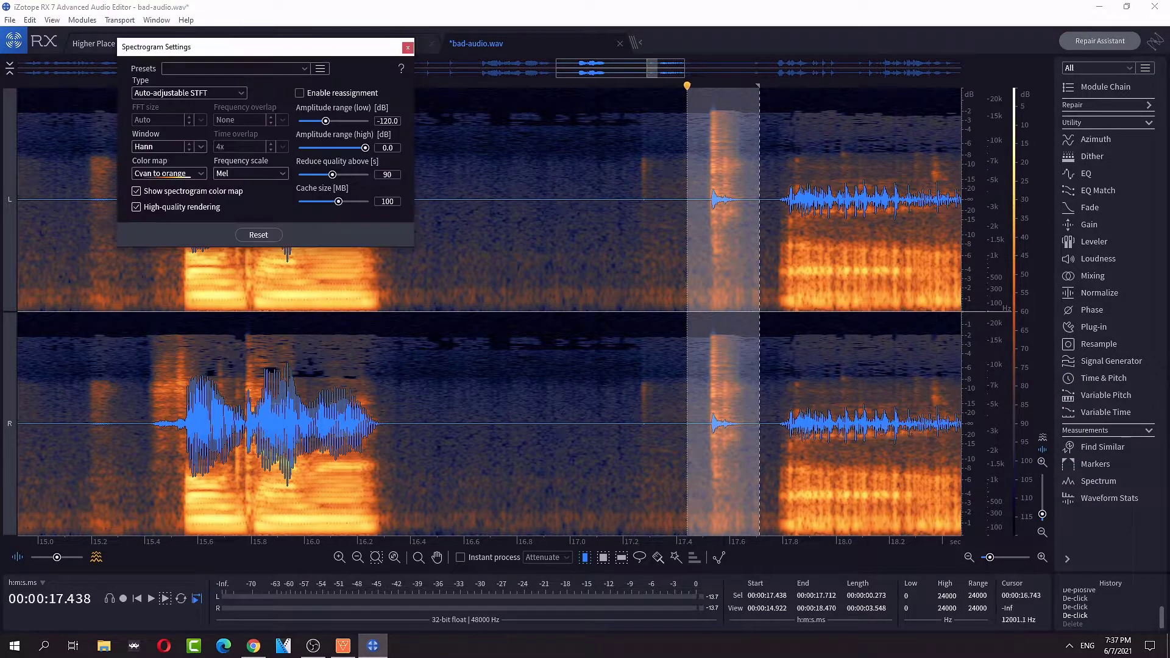
pyautogui.click(408, 47)
# - Play back the audio from about 17.66 to 22.94 seconds with pauses to locate the remaining clicks
pyautogui.press('space')
pyautogui.click(722, 253)
pyautogui.click(745, 253)
pyautogui.press('space')
pyautogui.scroll(-3, 800, 298)
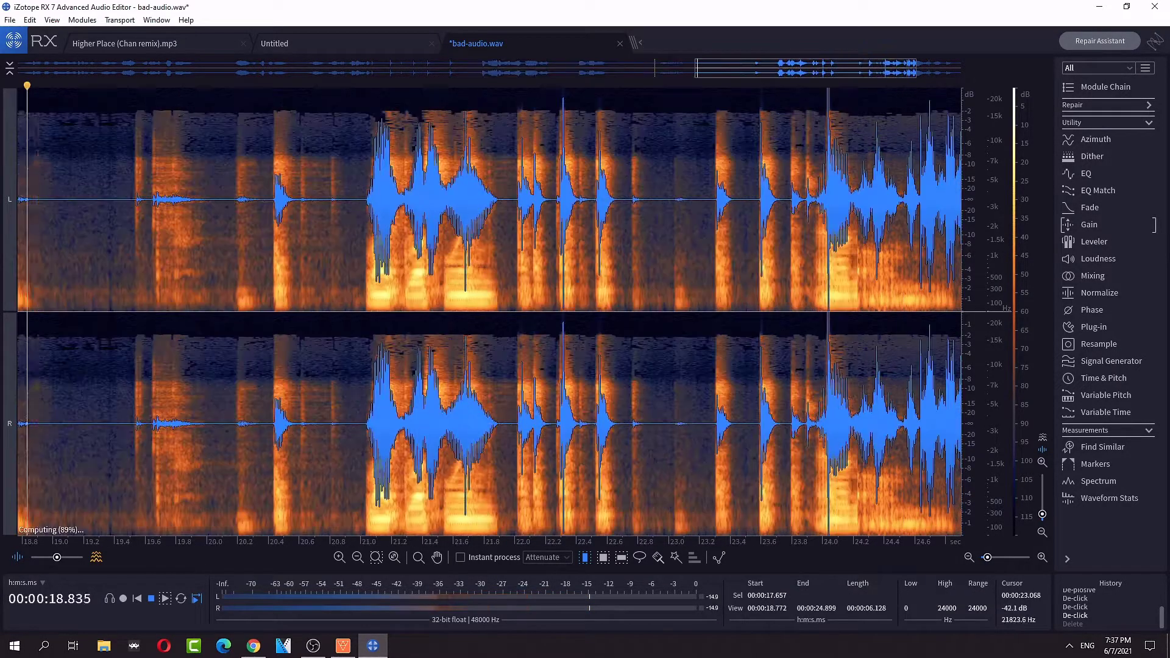
pyautogui.press('space')
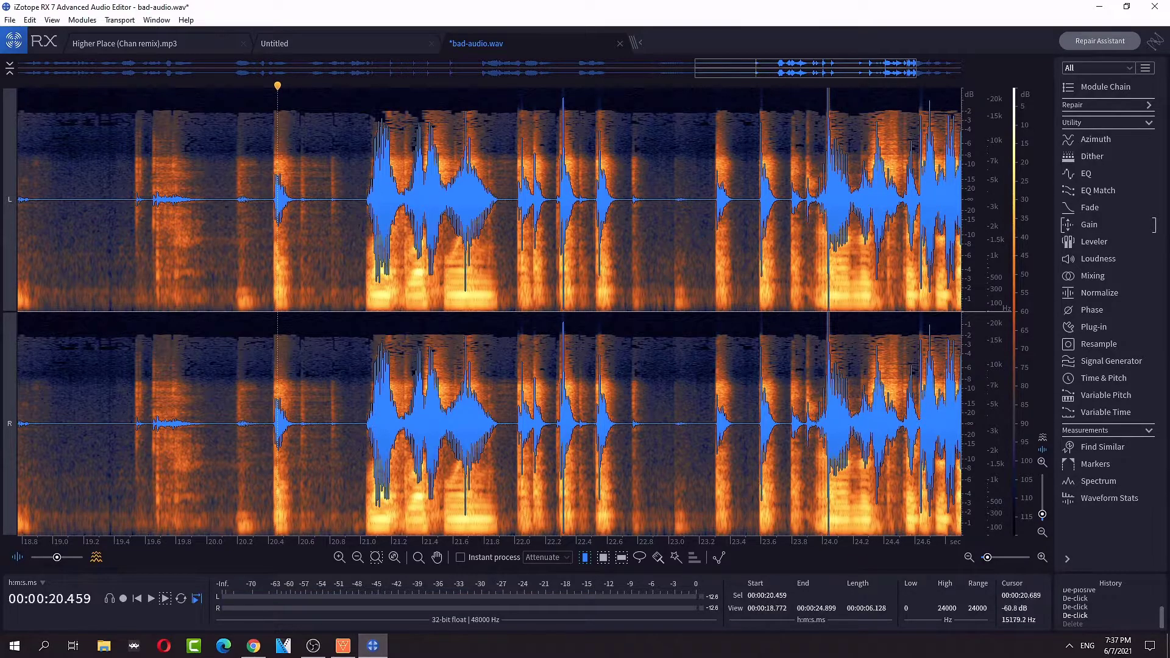
pyautogui.press('space')
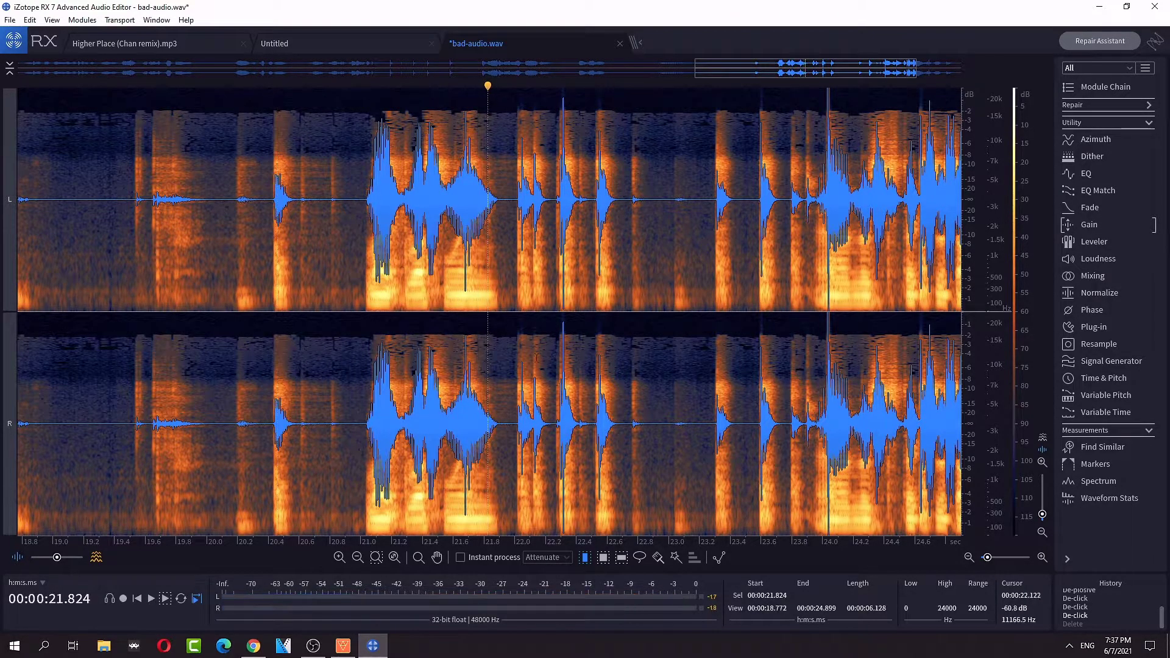
pyautogui.press('space')
pyautogui.press('space')
pyautogui.press('space')
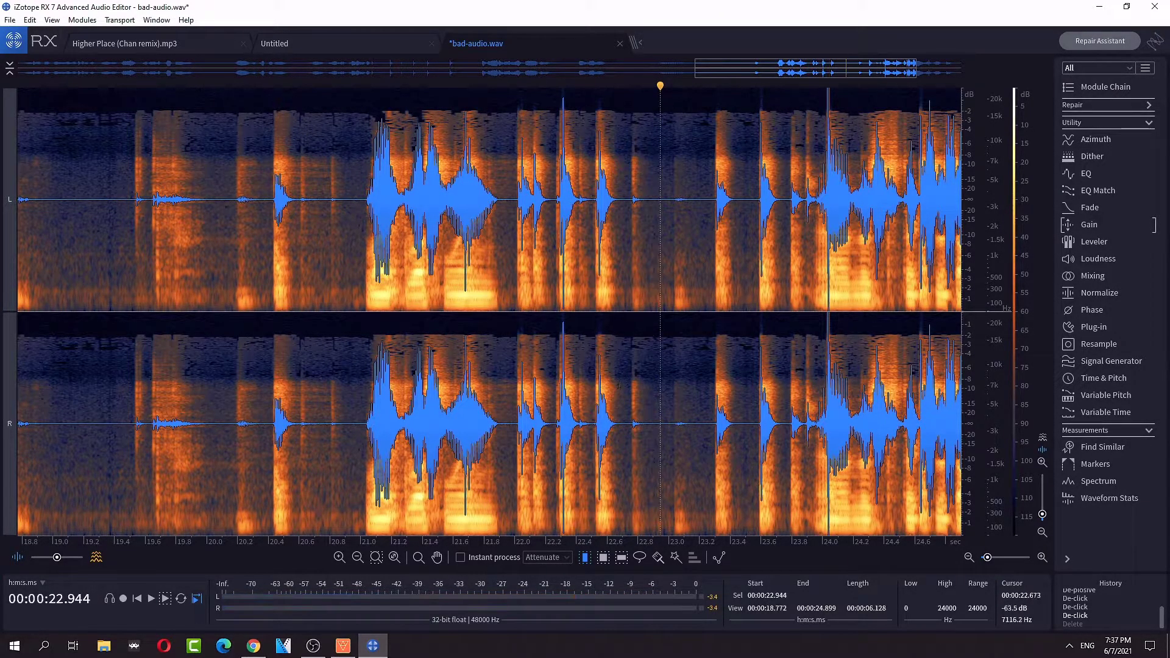
# - Select the click from about 22.52 to 22.66 seconds, play it, learn it as the Voice De-noise profile and clear the selection
pyautogui.moveTo(619, 416); pyautogui.dragTo(595, 446)
pyautogui.scroll(4, 595, 429)
pyautogui.press('space')
pyautogui.rightClick(623, 409)
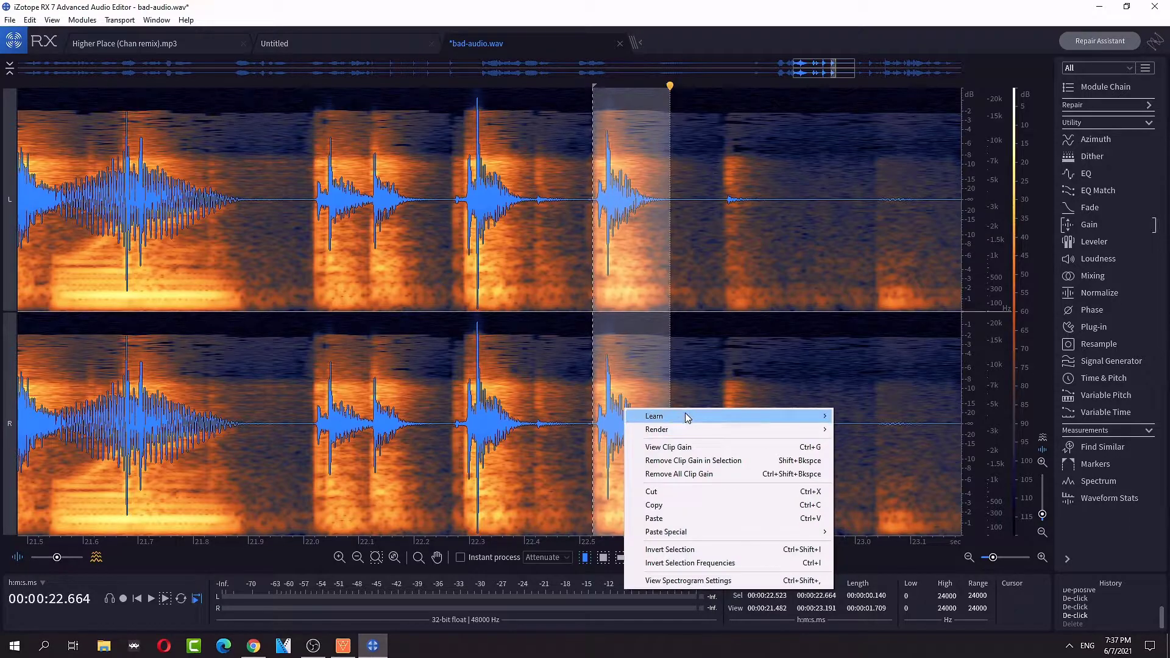
pyautogui.moveTo(735, 415)
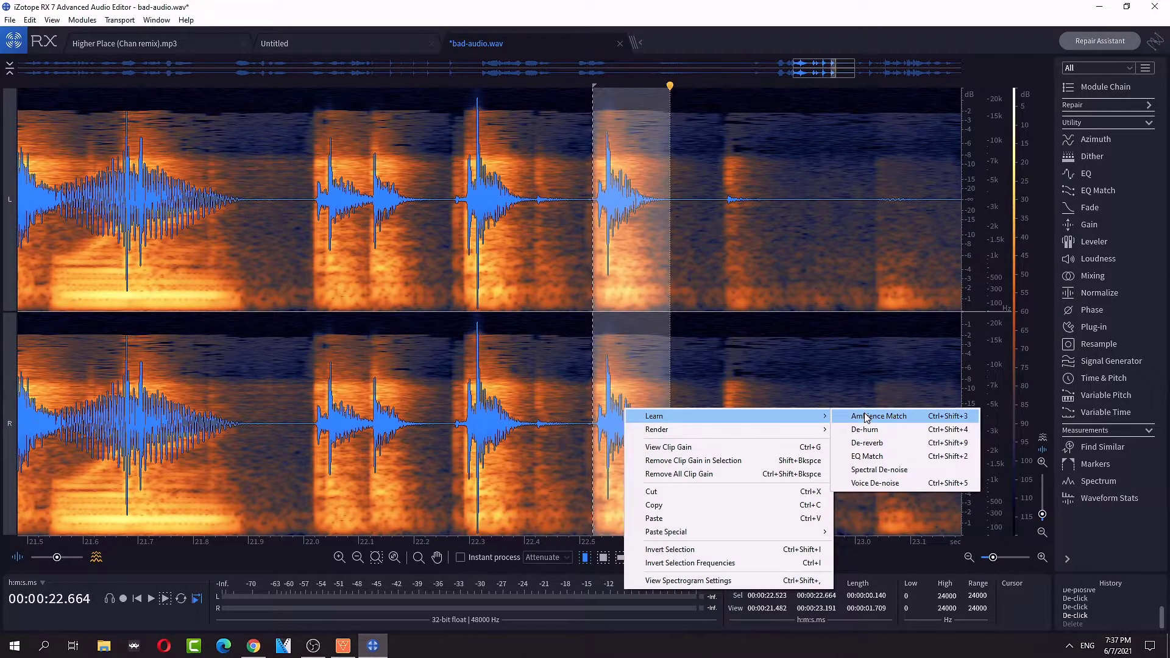
pyautogui.click(898, 484)
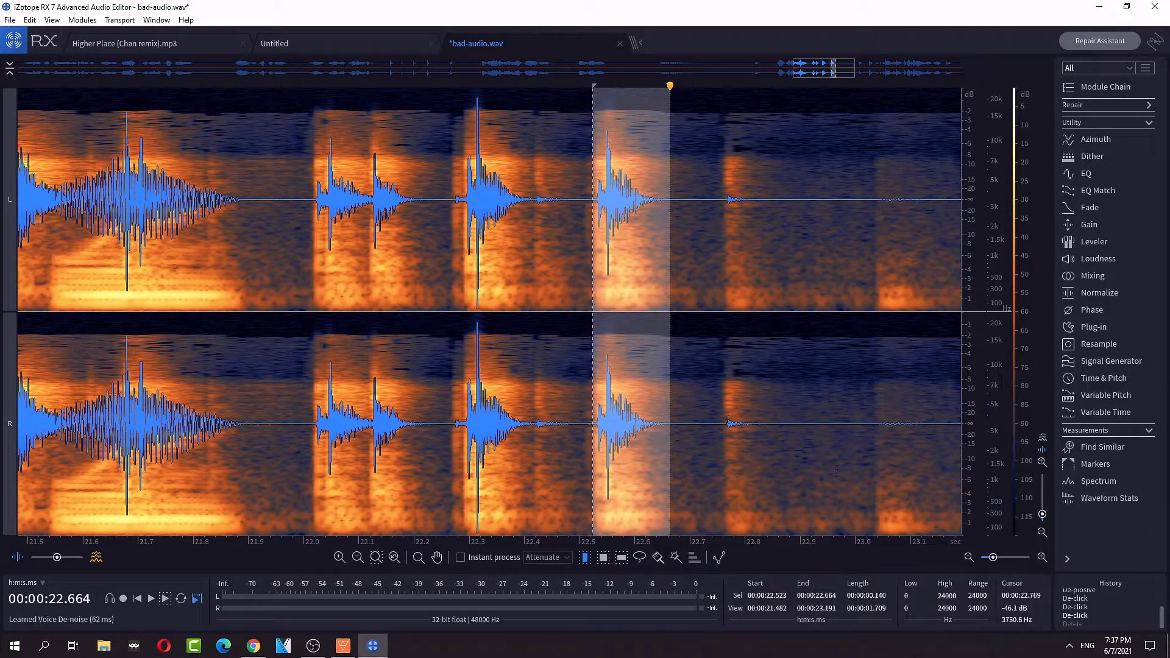
pyautogui.rightClick(620, 409)
pyautogui.moveTo(693, 401)
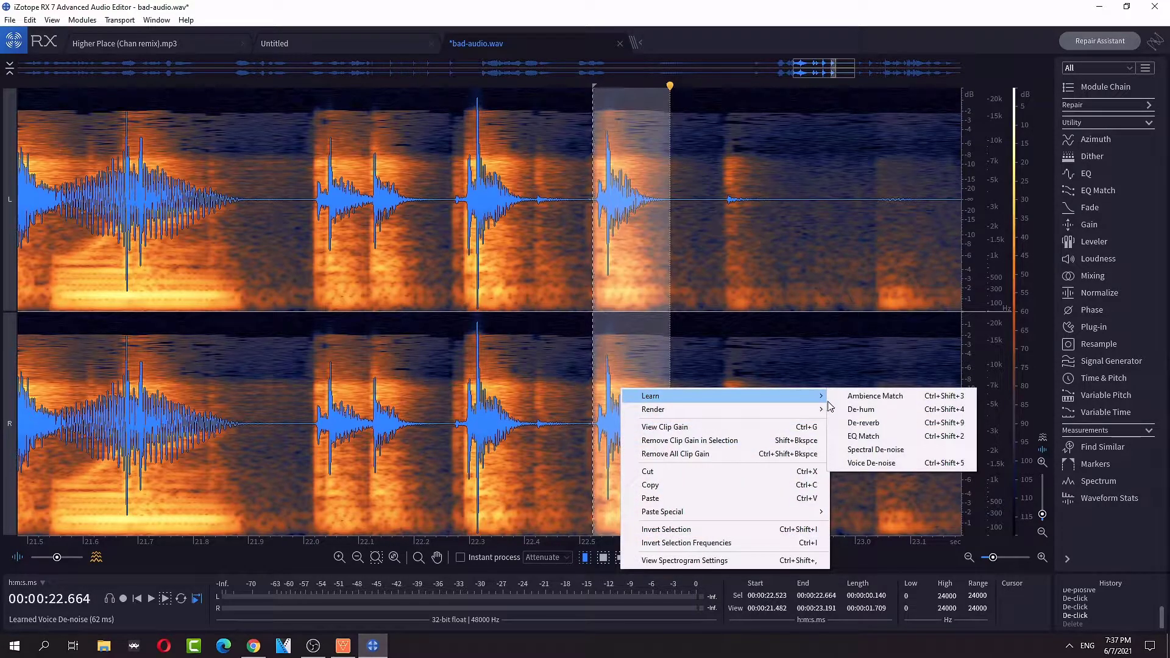
pyautogui.click(656, 329)
# - Select the audio from about 20.96 to 22.74 seconds, render Voice De-noise on it and play the processed selection
pyautogui.scroll(-3, 485, 357)
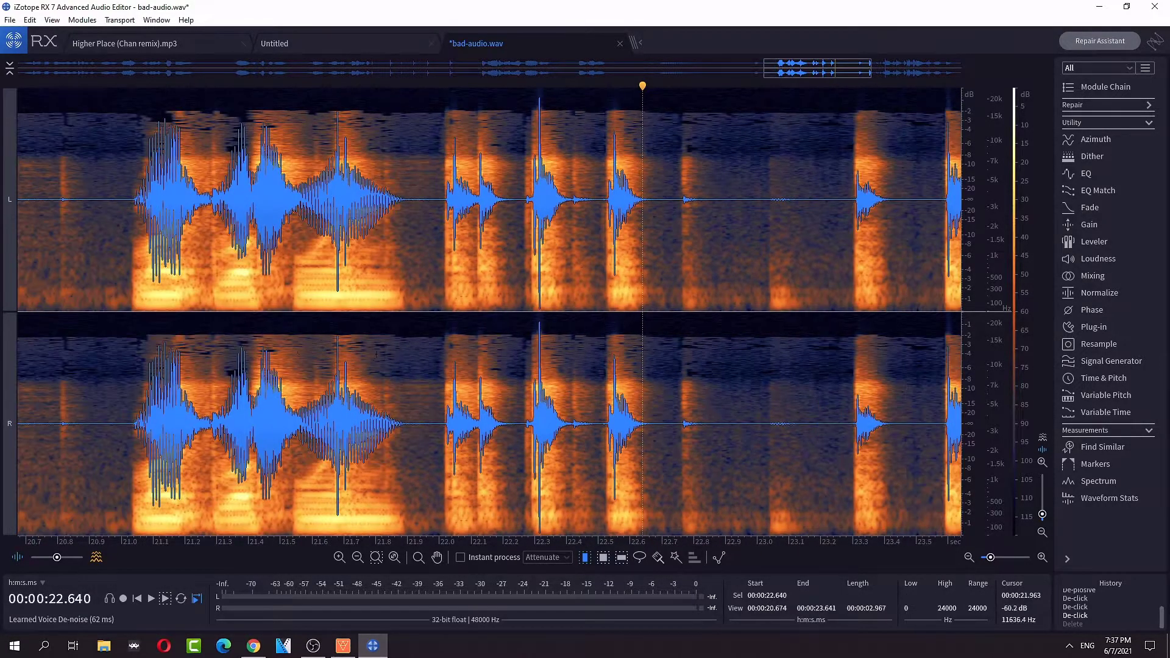
pyautogui.moveTo(109, 340); pyautogui.dragTo(675, 357)
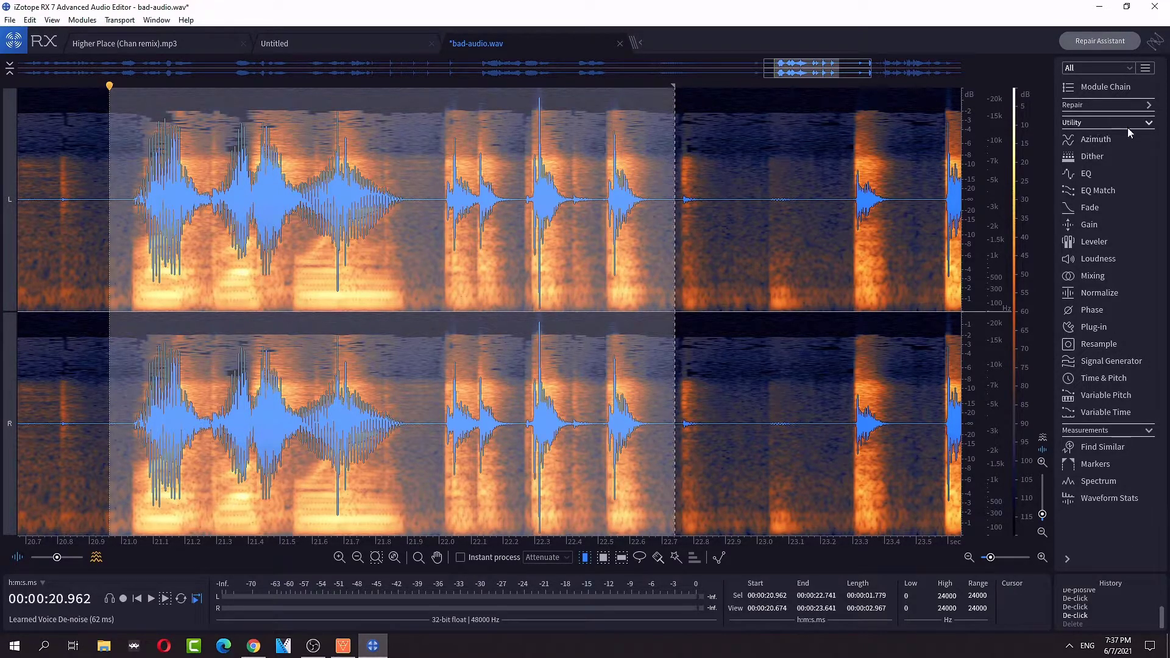
pyautogui.click(1121, 105)
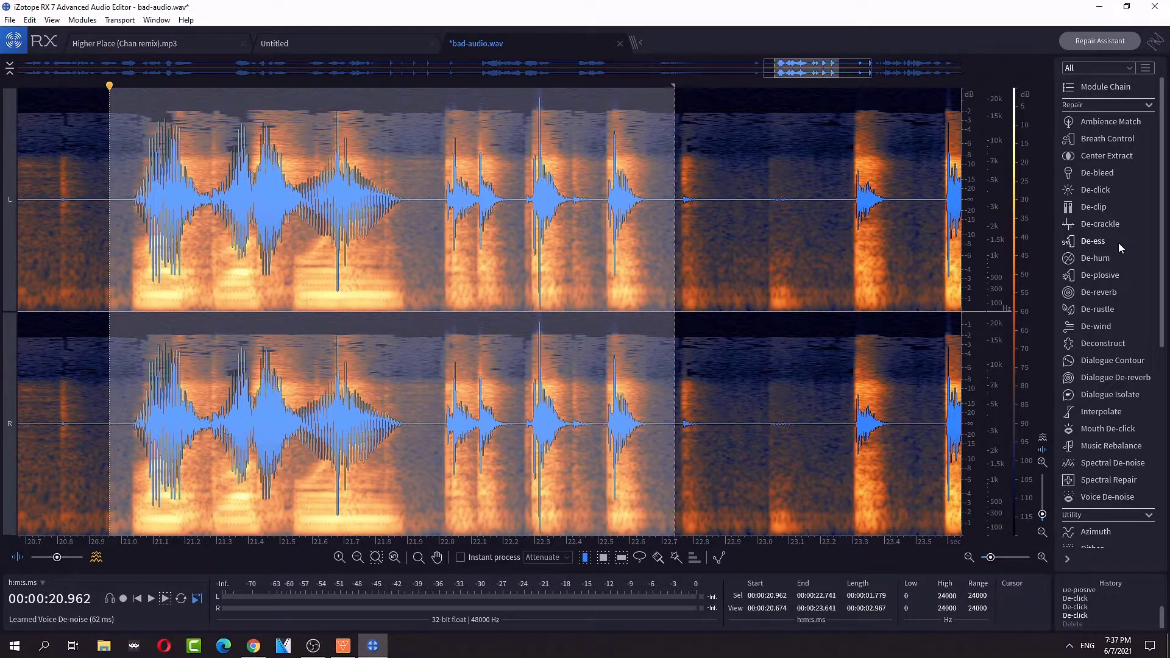
pyautogui.rightClick(496, 262)
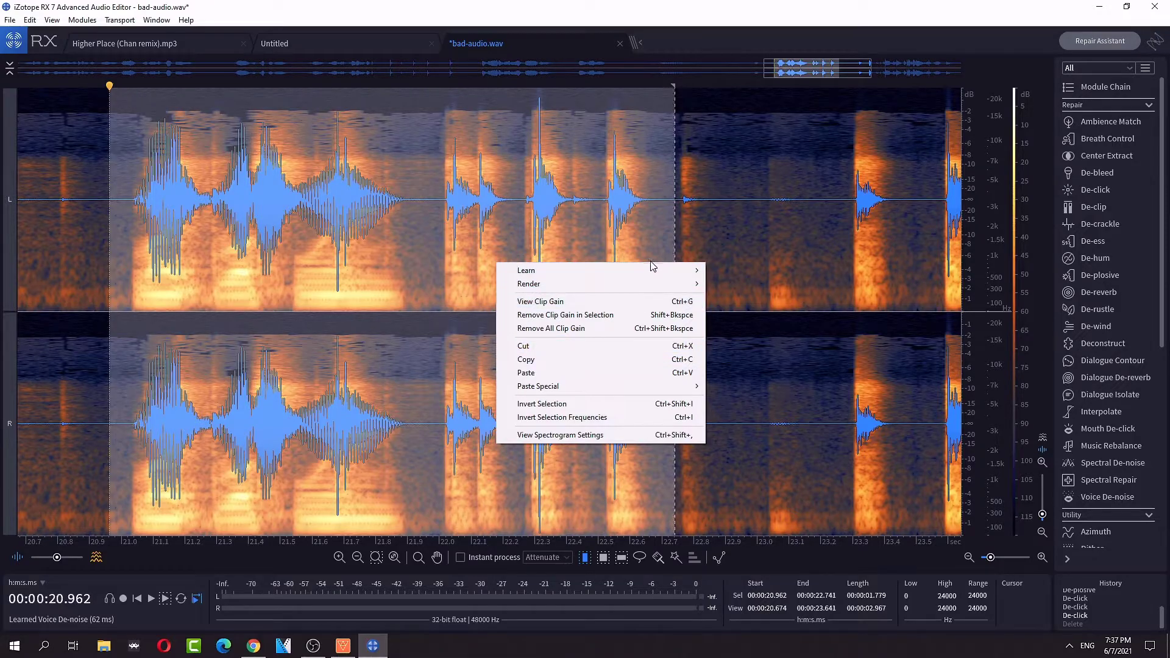
pyautogui.moveTo(659, 285)
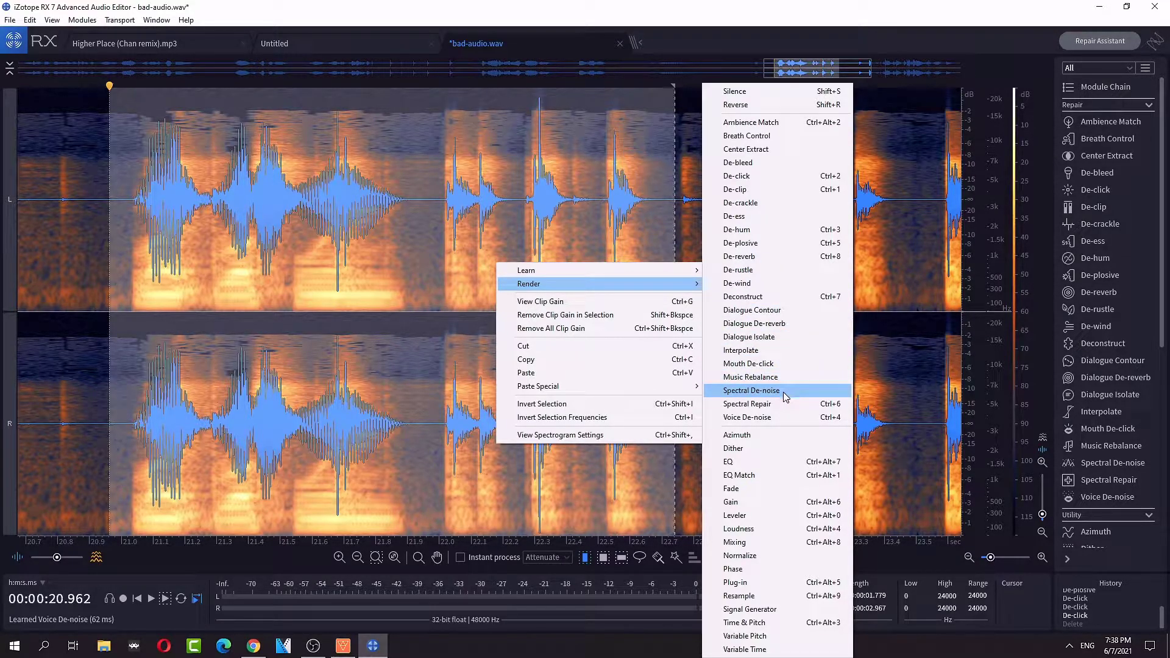
pyautogui.click(773, 417)
pyautogui.press('space')
pyautogui.press('space')
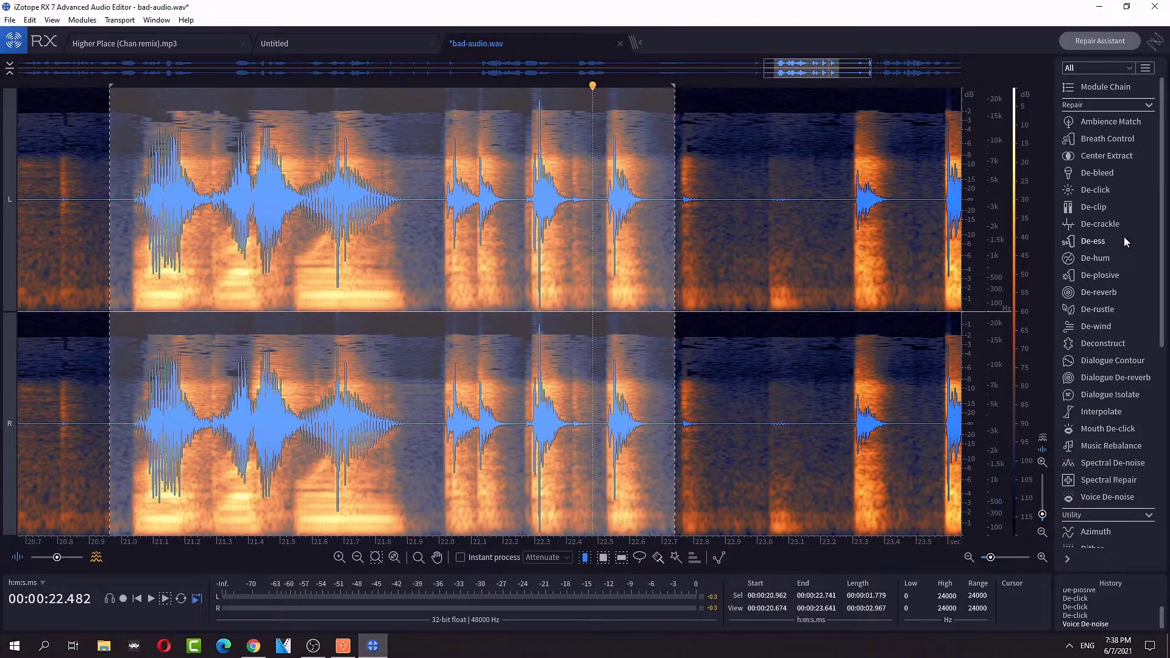
# - Preview De-crackle on the selection with strength 10.0 and High quality, including the crackle-only output, and close the module without rendering
pyautogui.click(1105, 225)
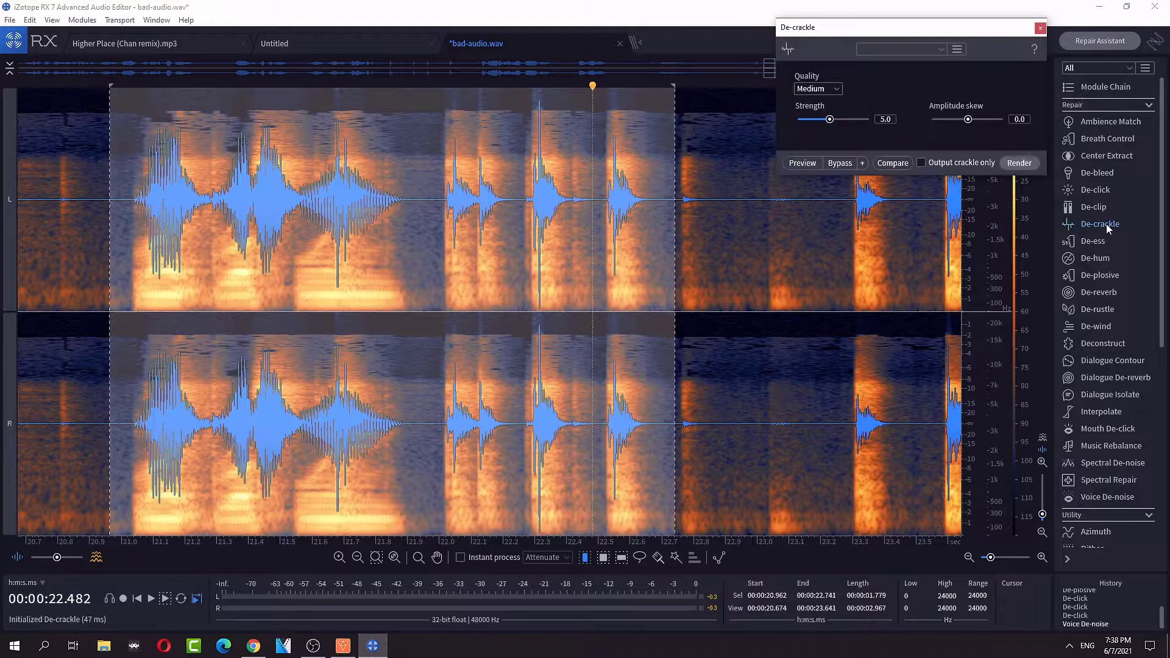
pyautogui.click(805, 162)
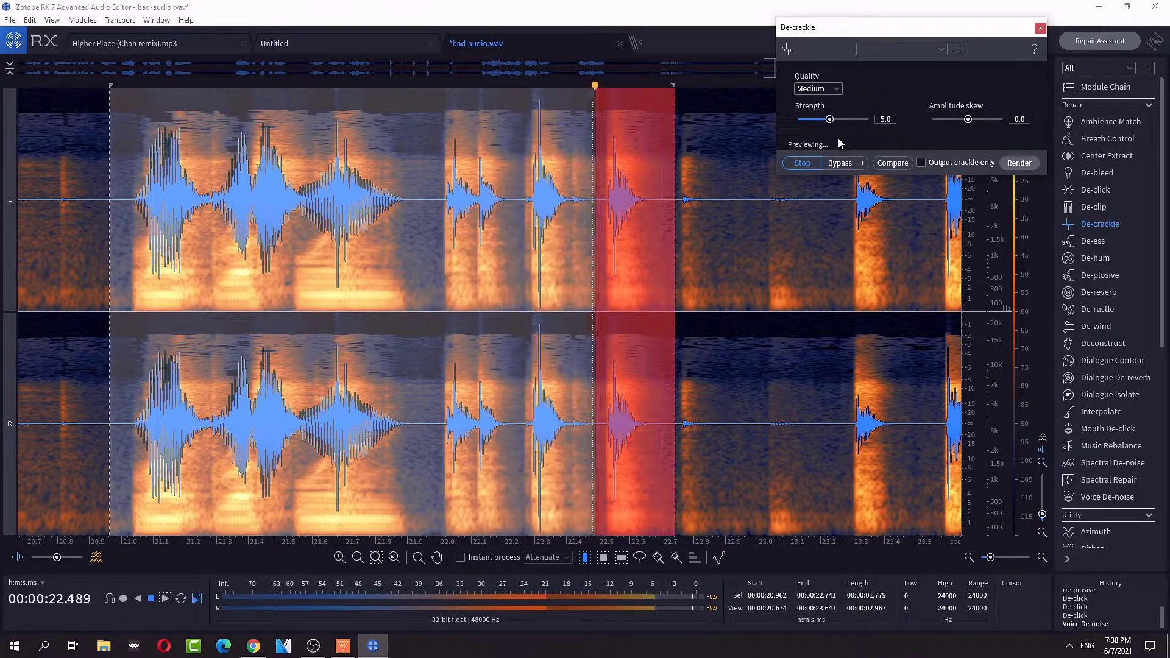
pyautogui.moveTo(829, 119); pyautogui.dragTo(869, 119)
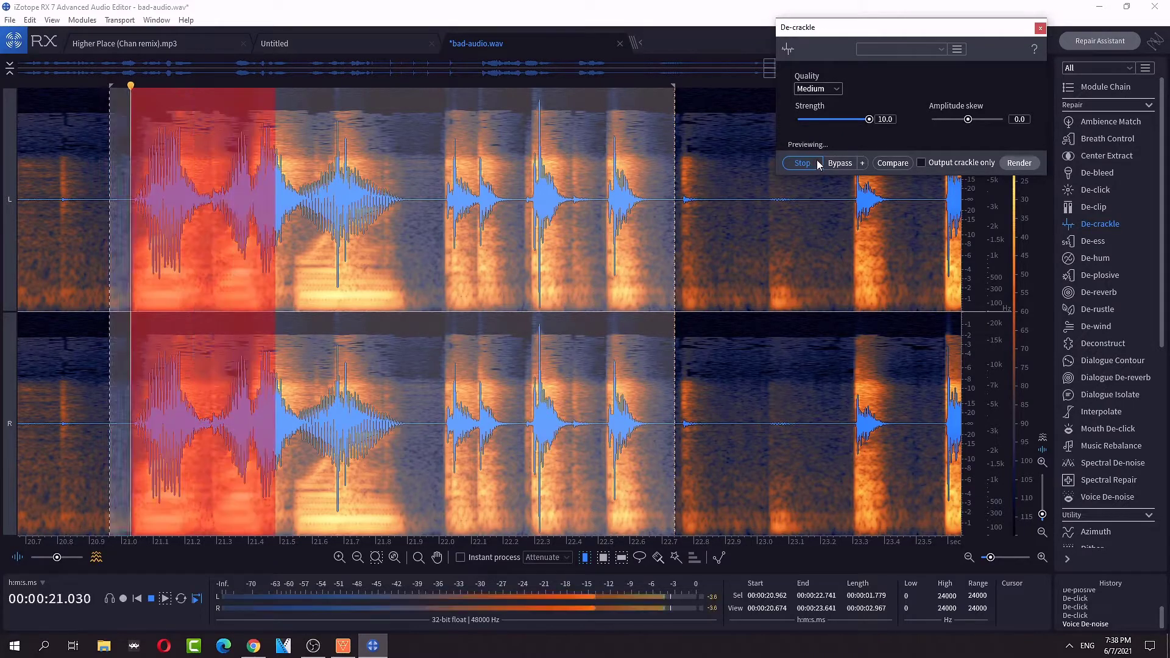
pyautogui.click(934, 163)
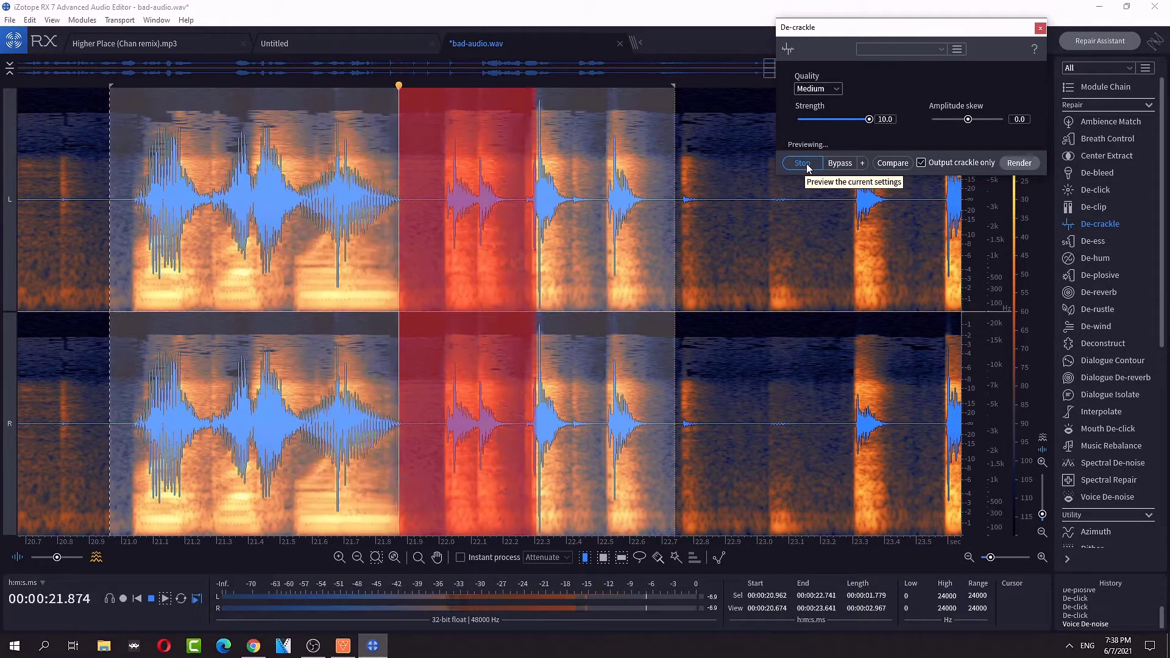
pyautogui.click(812, 163)
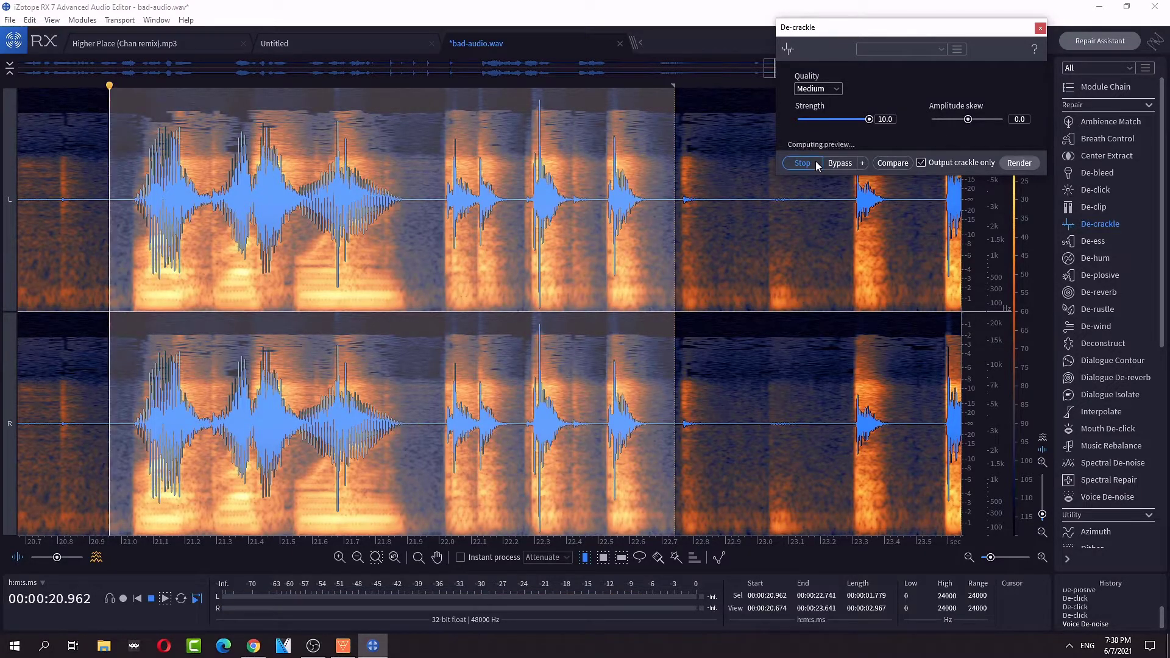
pyautogui.click(818, 88)
pyautogui.click(819, 129)
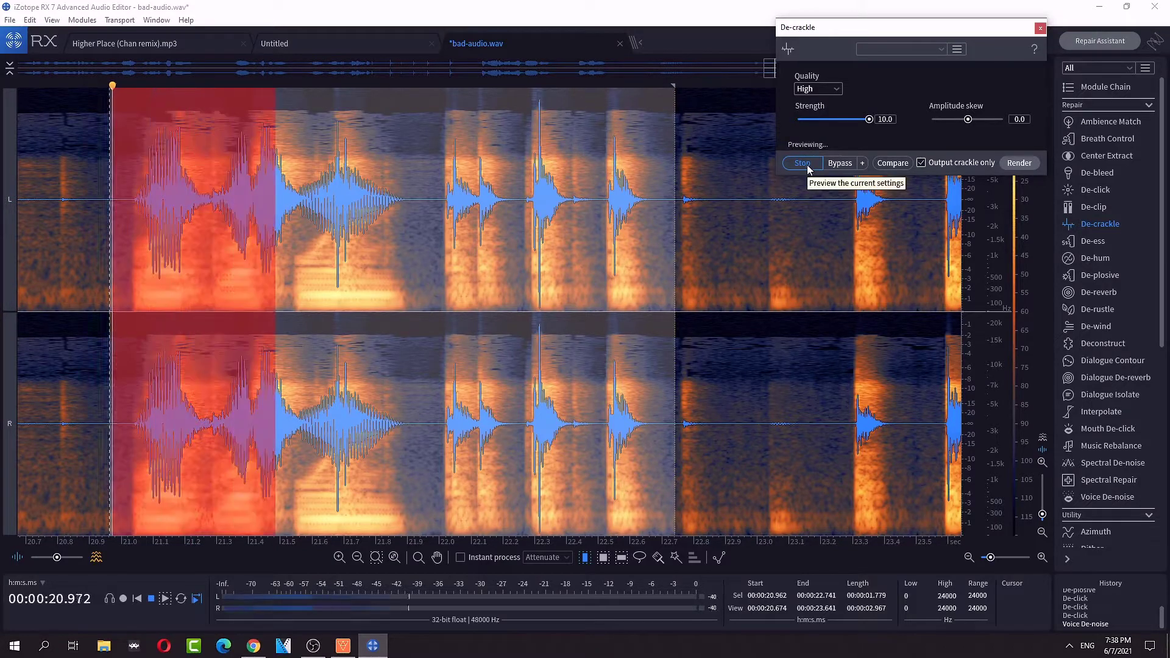
pyautogui.click(922, 162)
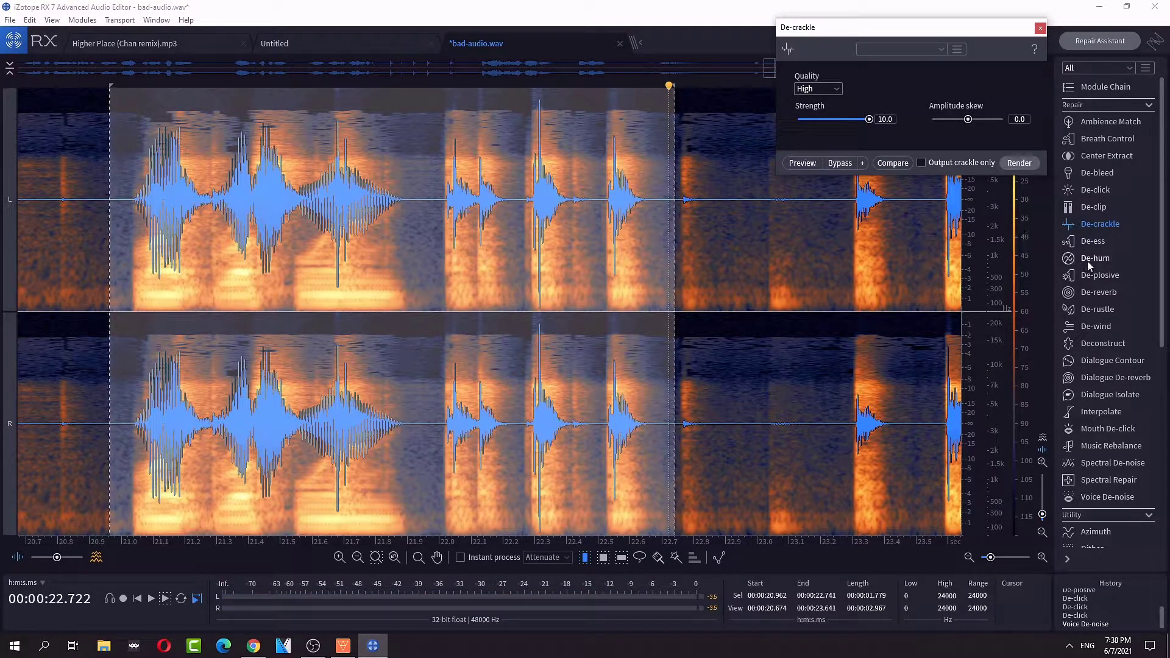
pyautogui.click(1040, 28)
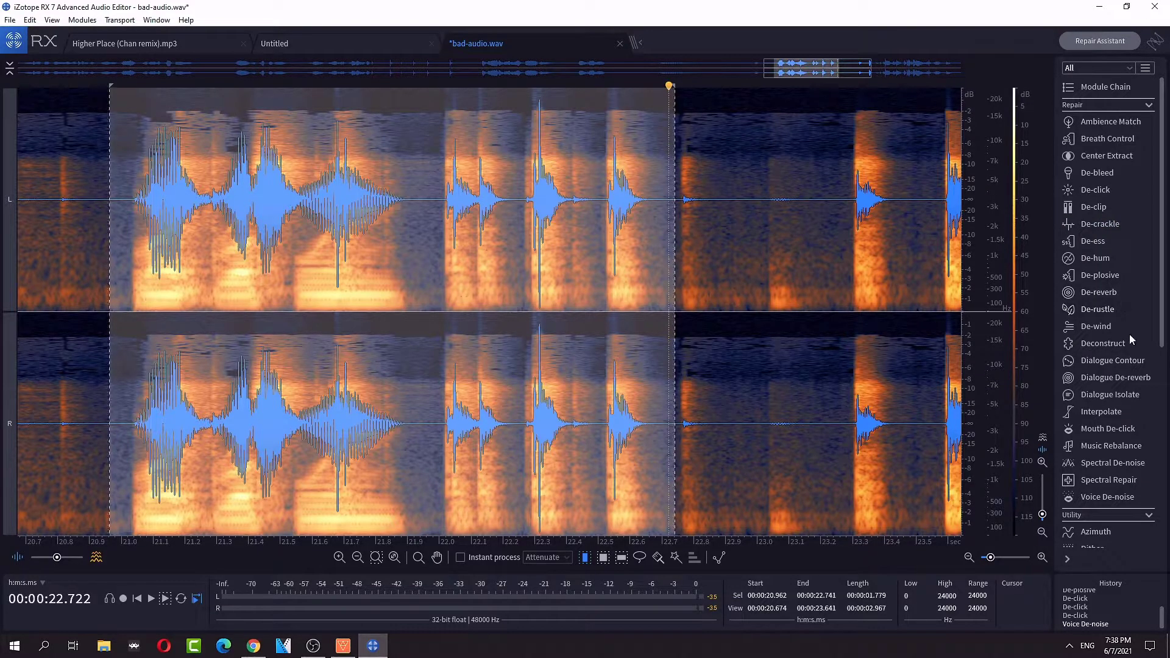
# - Preview De-rustle on the selection with the Joint channel algorithm, compare it against the original audio and close the comparison
pyautogui.click(1100, 310)
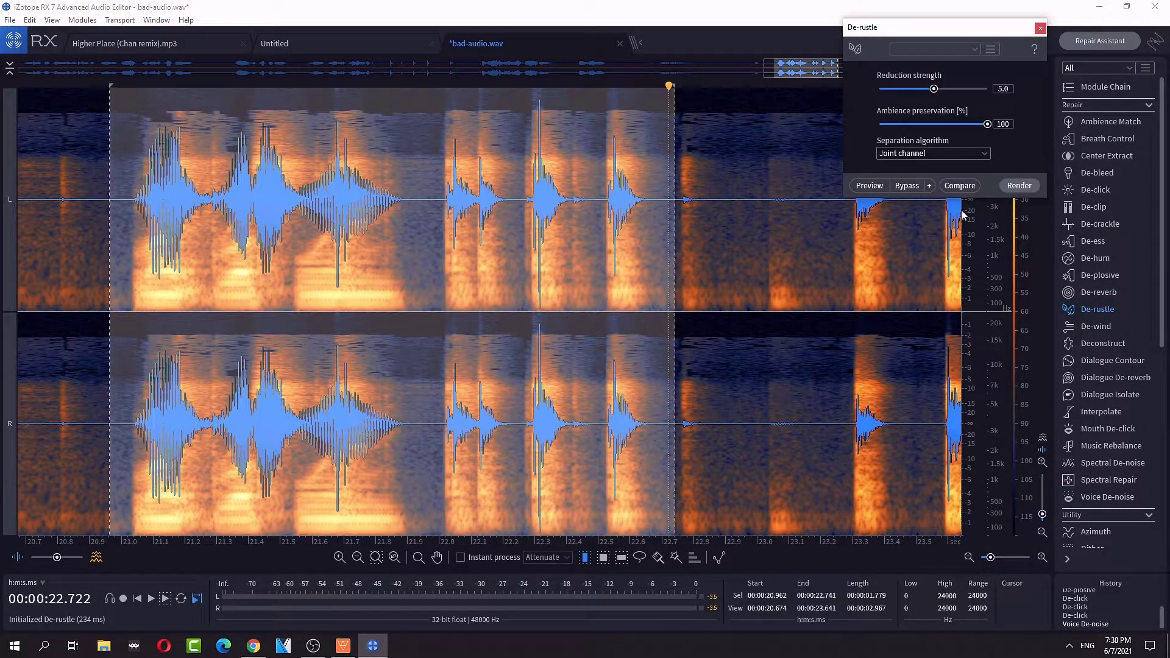
pyautogui.click(877, 188)
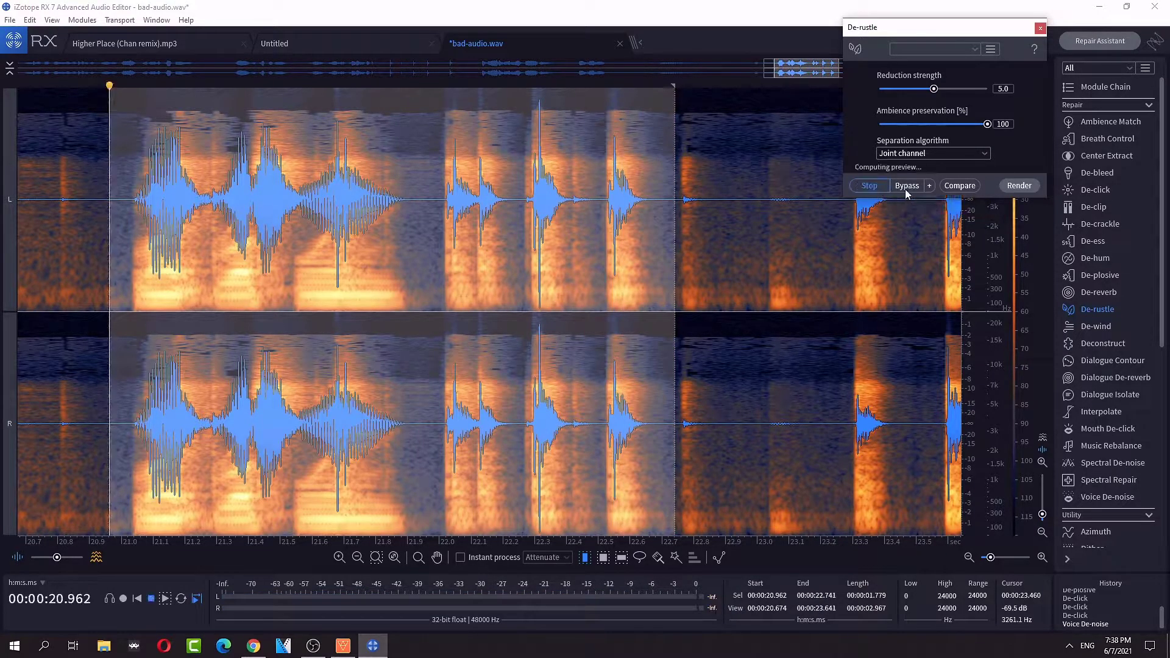
pyautogui.click(931, 153)
pyautogui.click(908, 179)
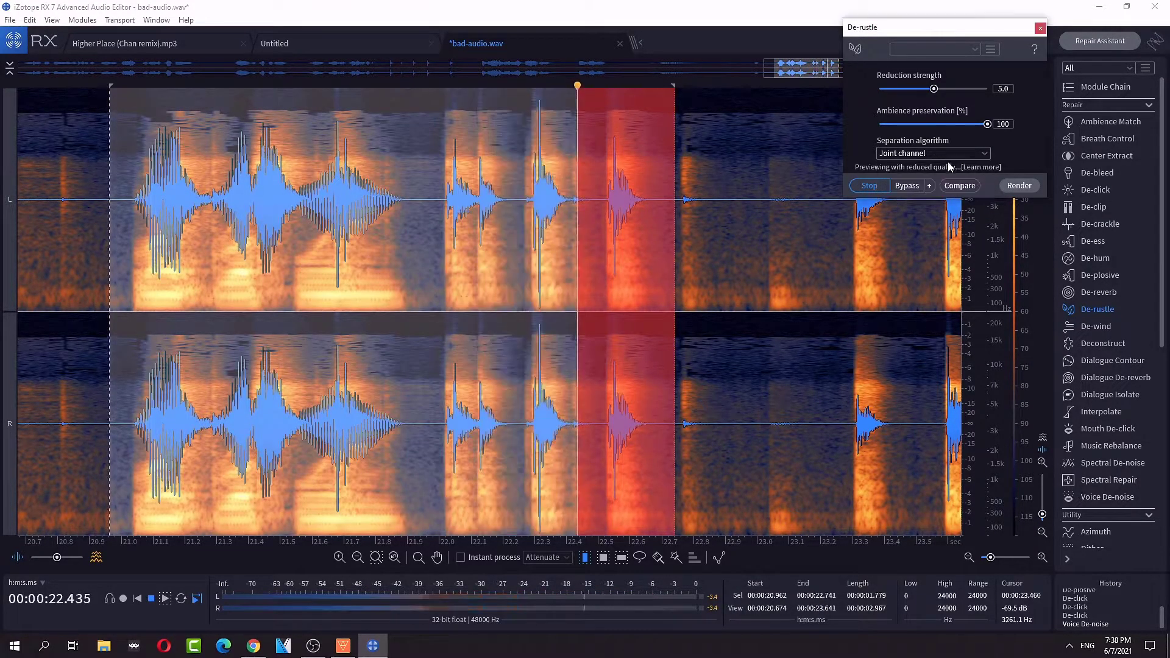
pyautogui.click(971, 186)
pyautogui.click(197, 109)
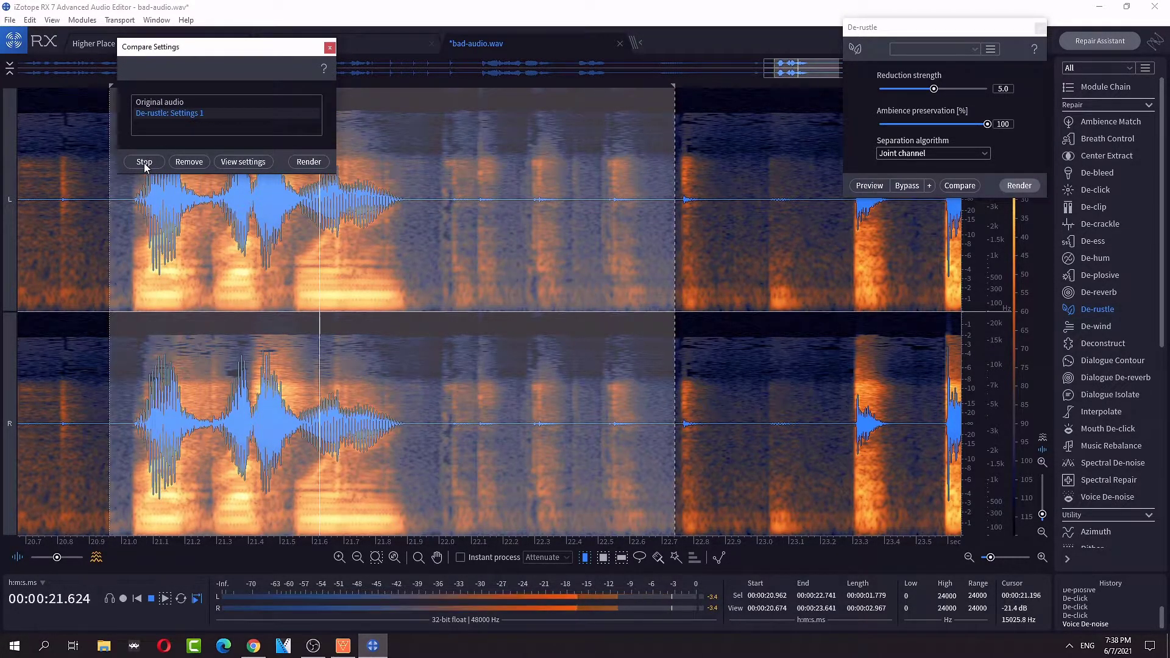
pyautogui.click(144, 162)
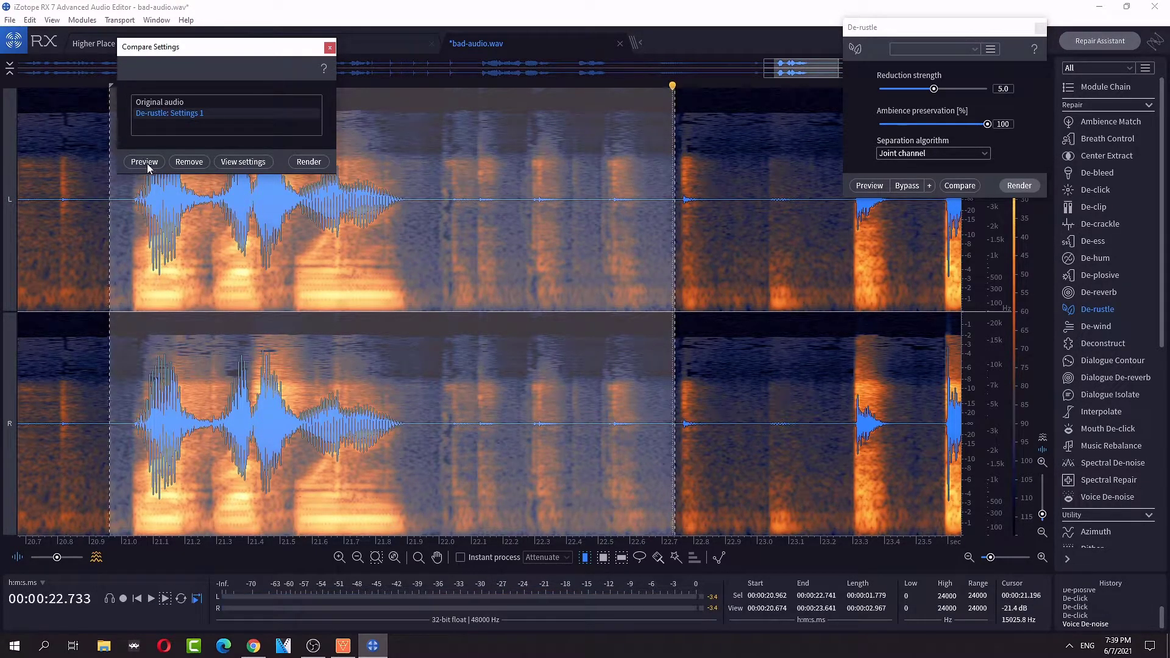
pyautogui.click(328, 47)
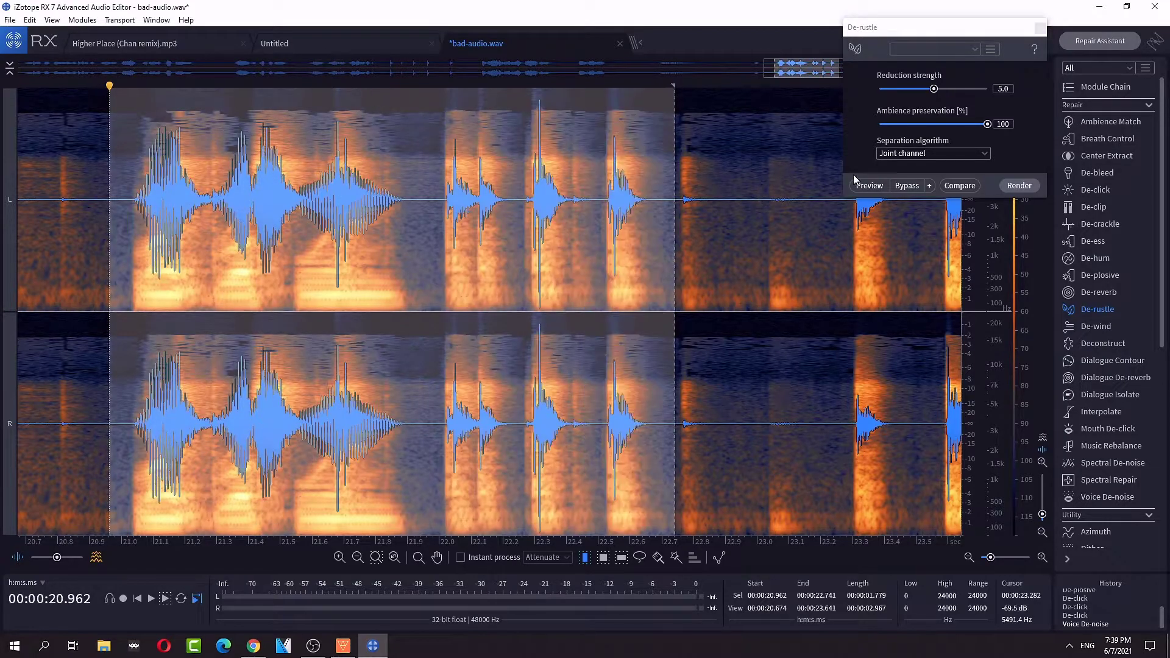
# - Set the De-rustle reduction strength to 10.0, compare the result with the original audio and render it on the selection
pyautogui.moveTo(934, 89); pyautogui.dragTo(967, 89)
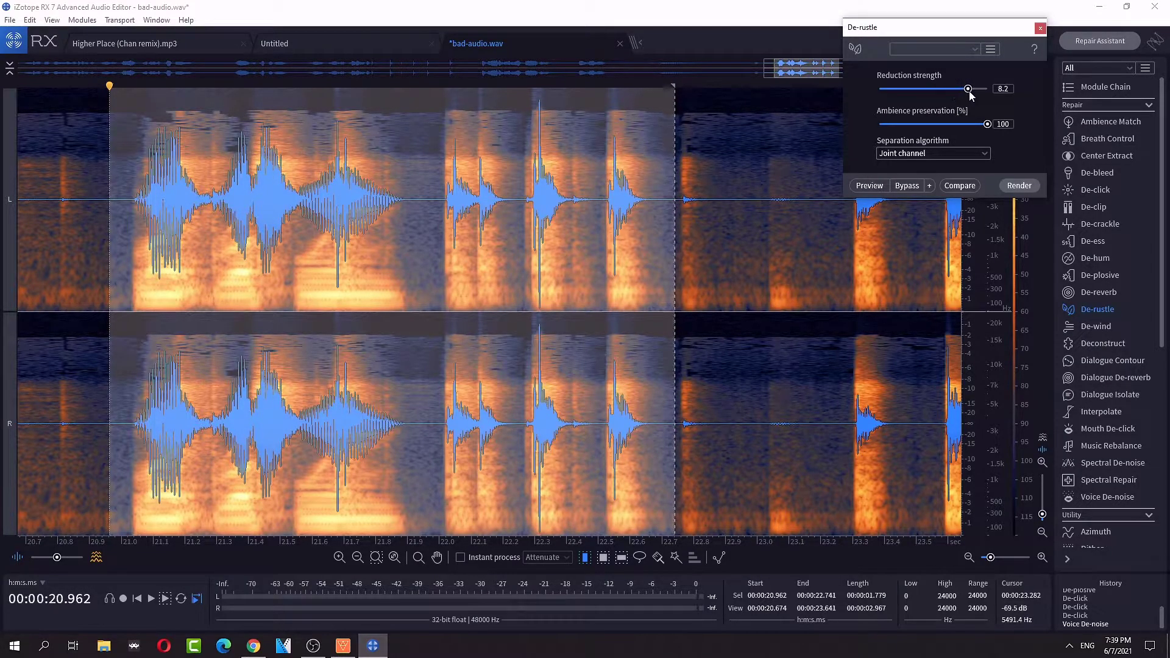
pyautogui.click(869, 186)
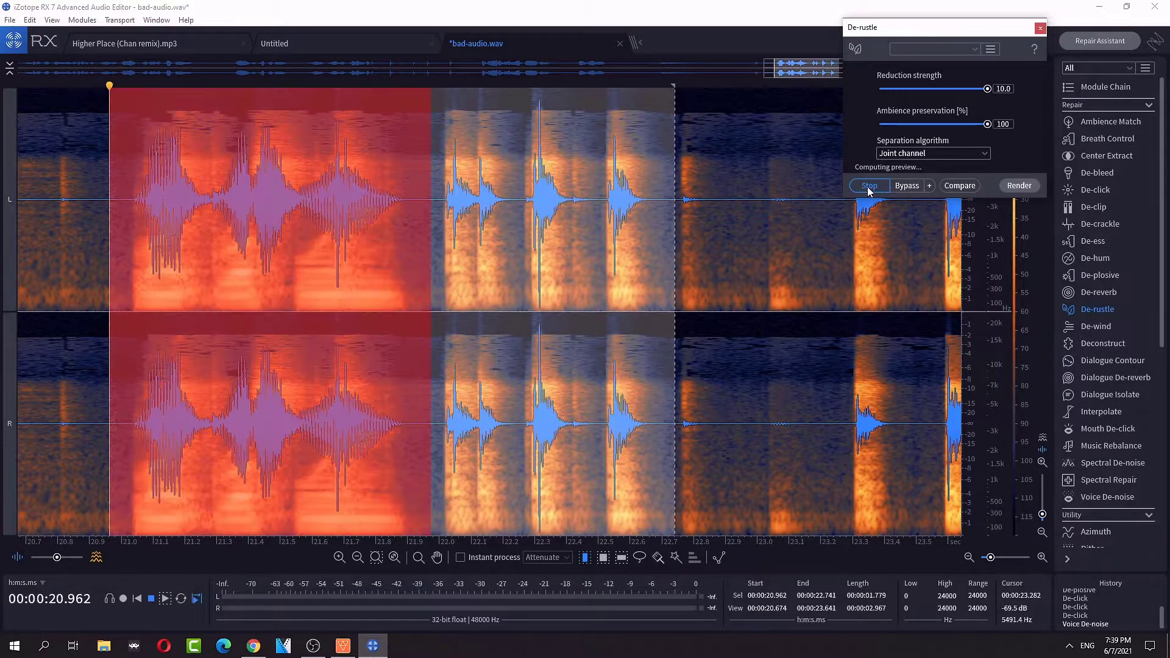
pyautogui.click(960, 185)
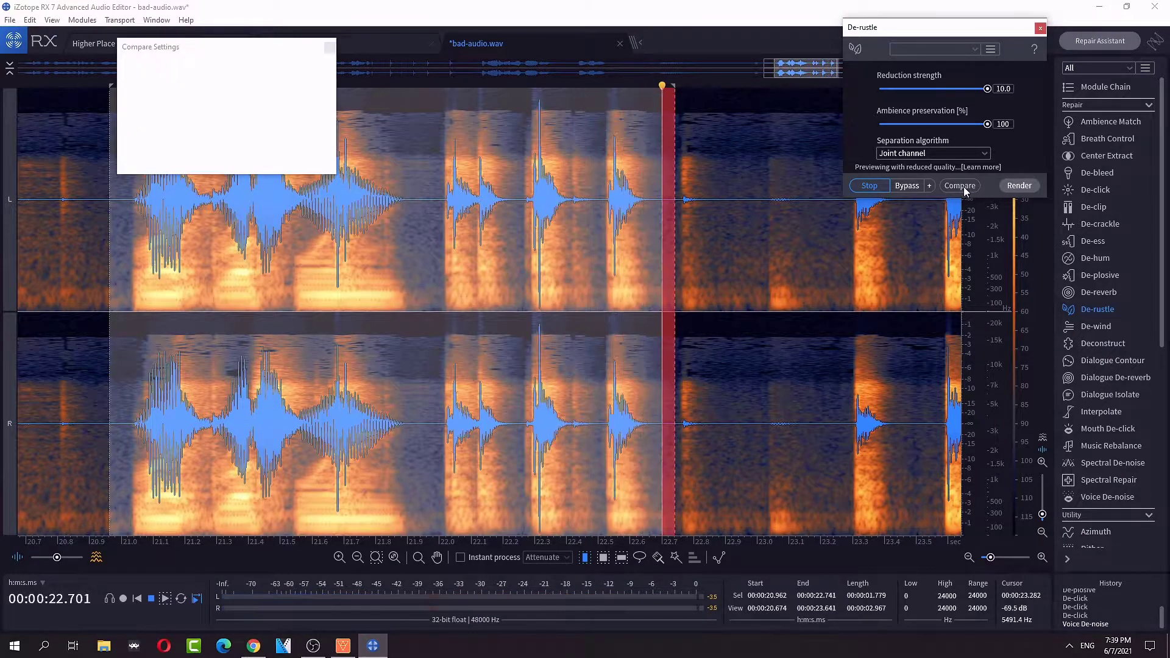
pyautogui.click(153, 161)
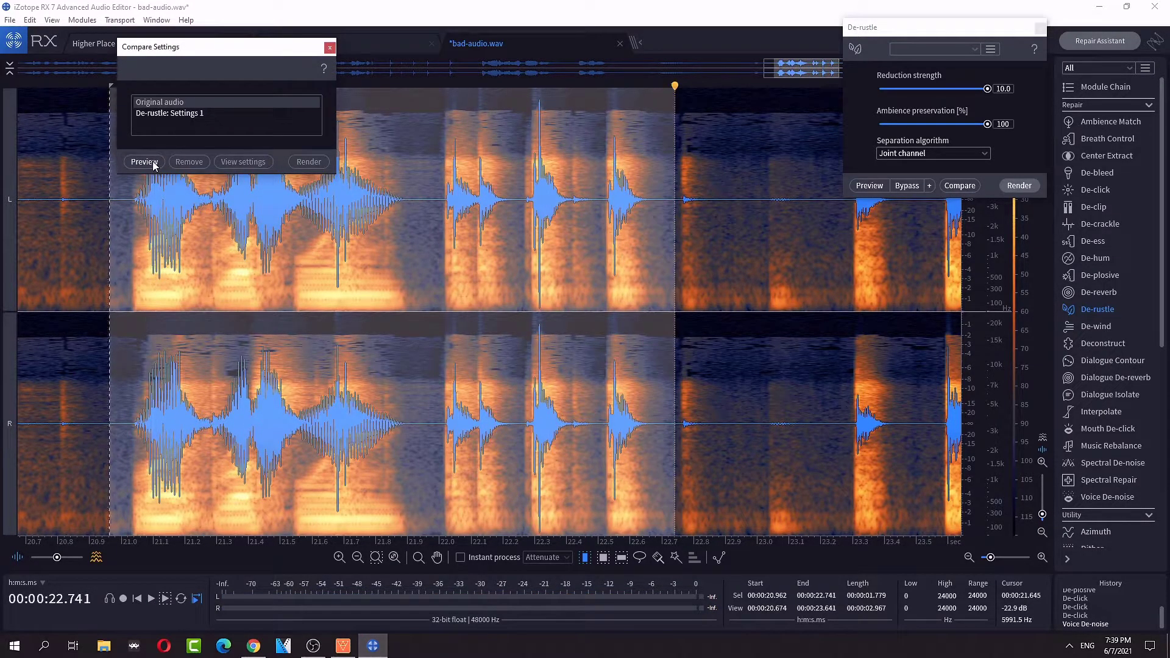
pyautogui.click(164, 113)
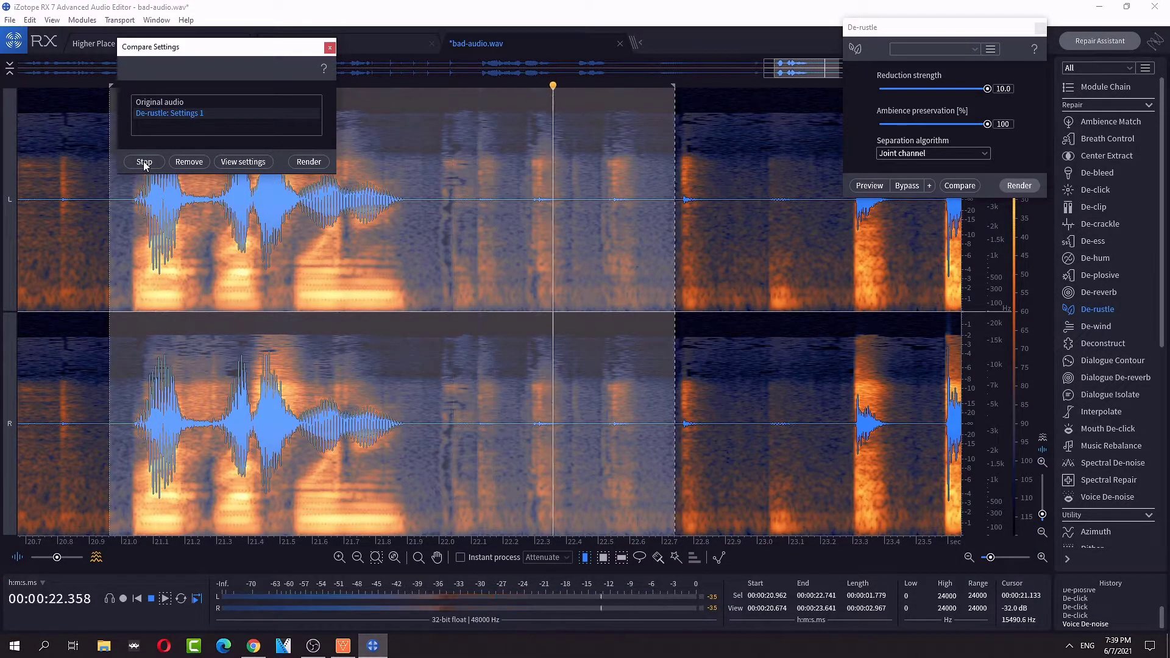
pyautogui.click(308, 162)
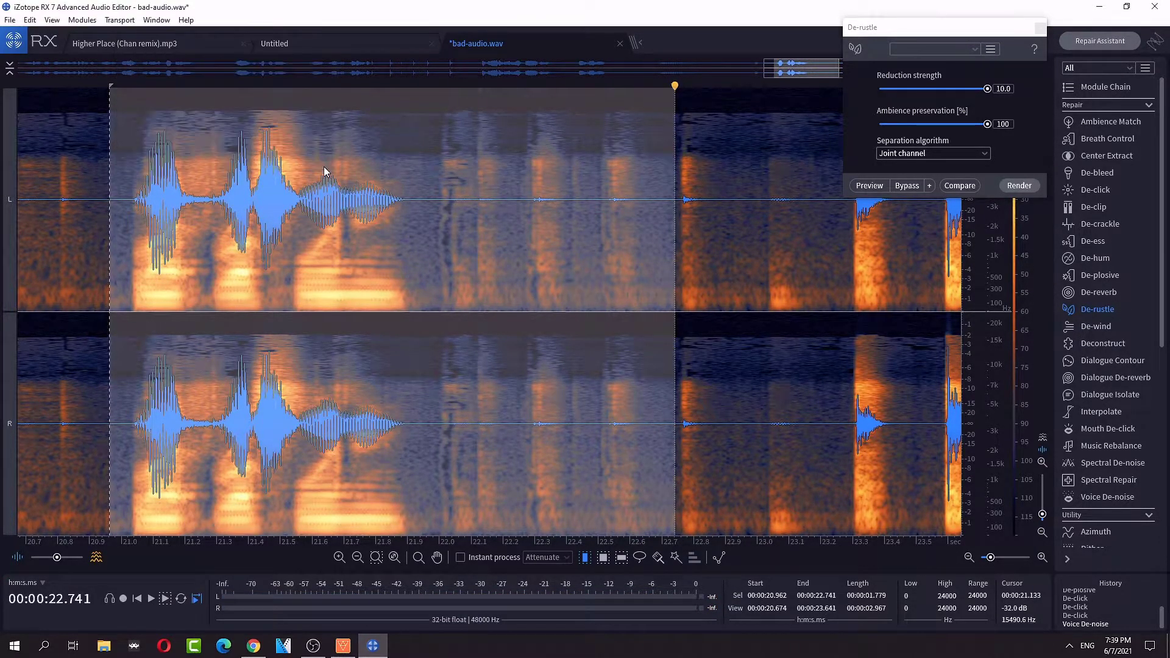
# - Play back the de-rustled passage, including the selected stretch from about 22.05 to 23.22 seconds, to listen for remaining clicks
pyautogui.click(195, 296)
pyautogui.press('space')
pyautogui.press('space')
pyautogui.scroll(-1, 583, 309)
pyautogui.scroll(-1, 583, 309)
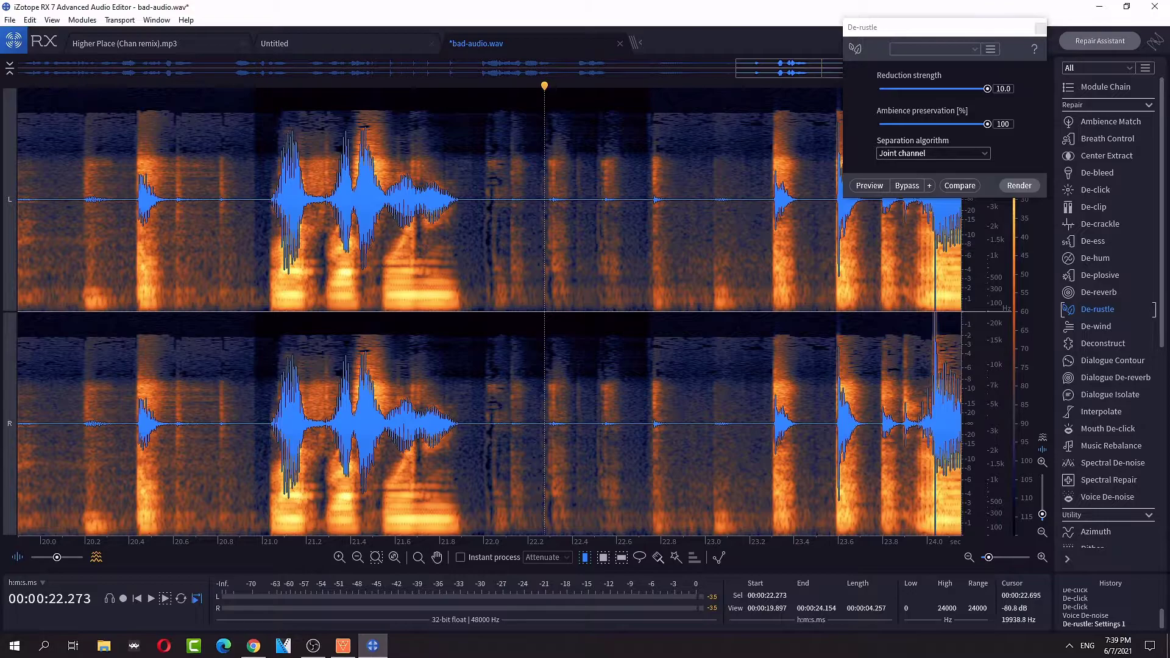
pyautogui.moveTo(530, 94); pyautogui.dragTo(582, 94)
pyautogui.click(557, 94)
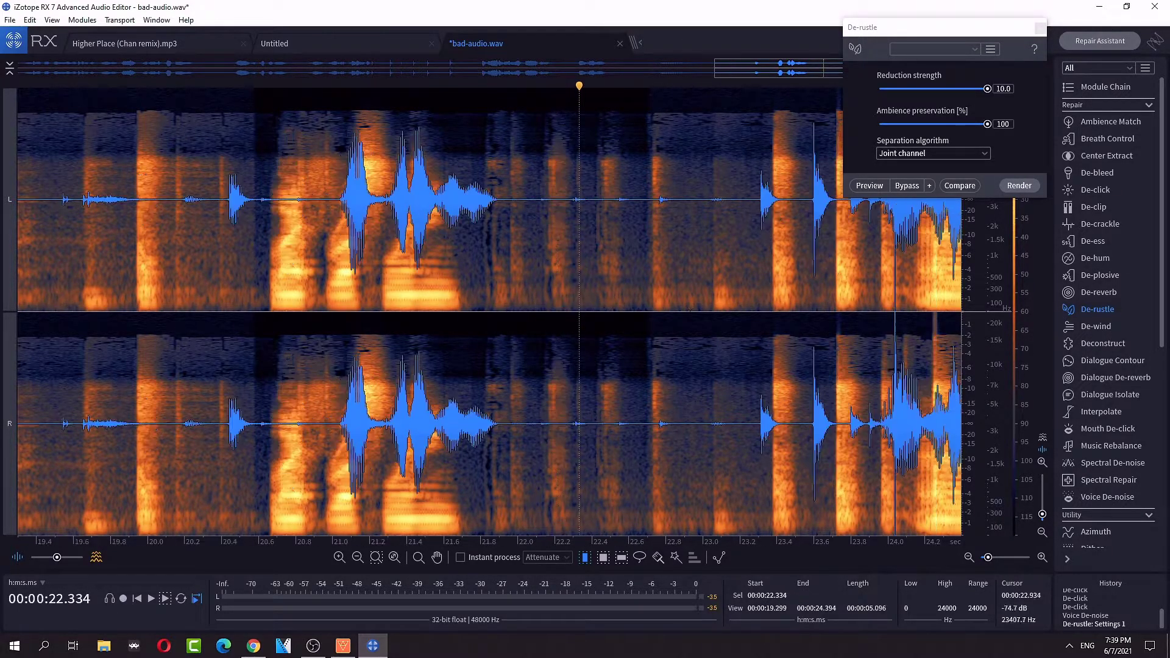
pyautogui.press('space')
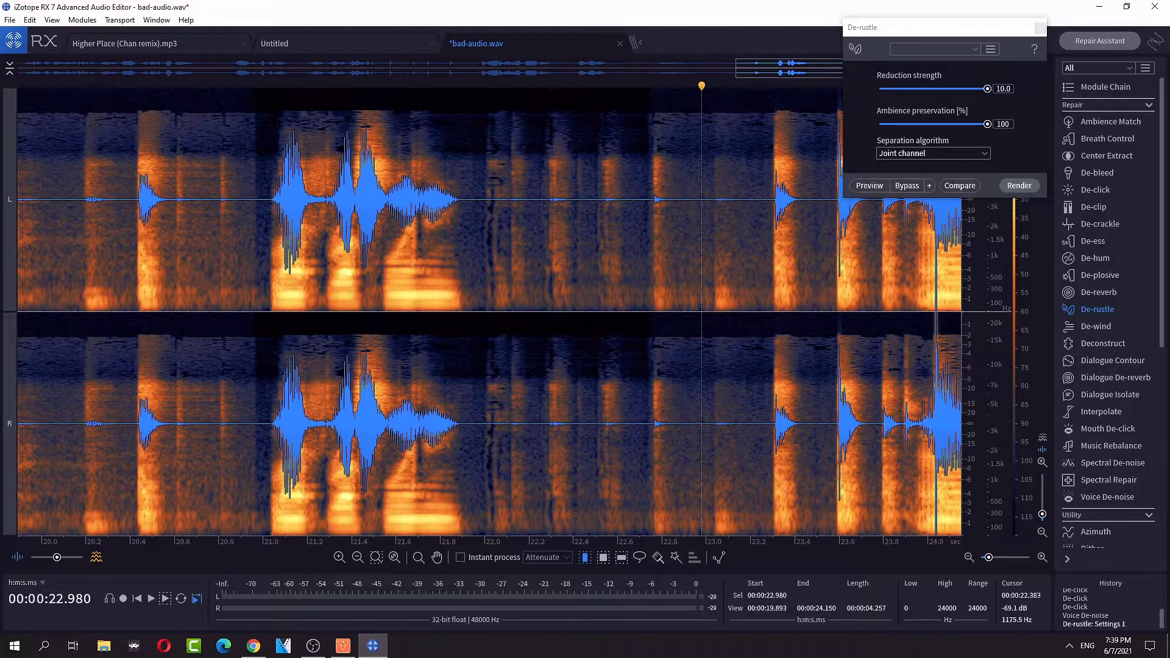
pyautogui.moveTo(496, 296); pyautogui.dragTo(754, 293)
pyautogui.press('space')
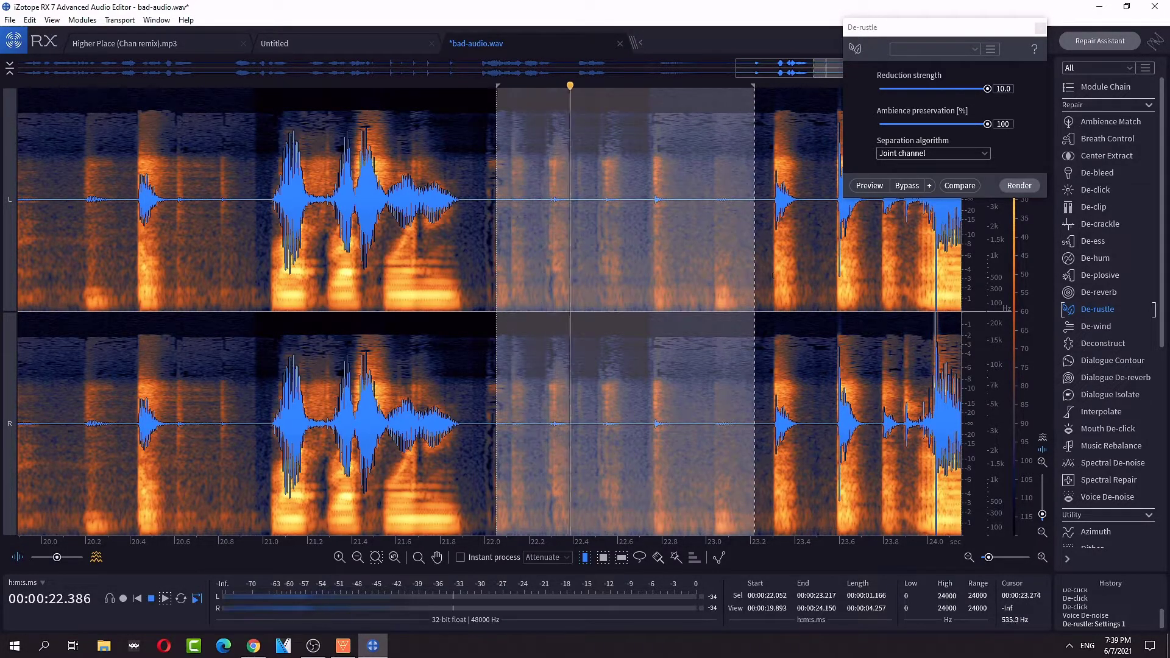
# - Select the audio from about 21.82 to 26.13 seconds, shorten the selection to start at about 23.10 seconds and play it
pyautogui.scroll(-4, 824, 288)
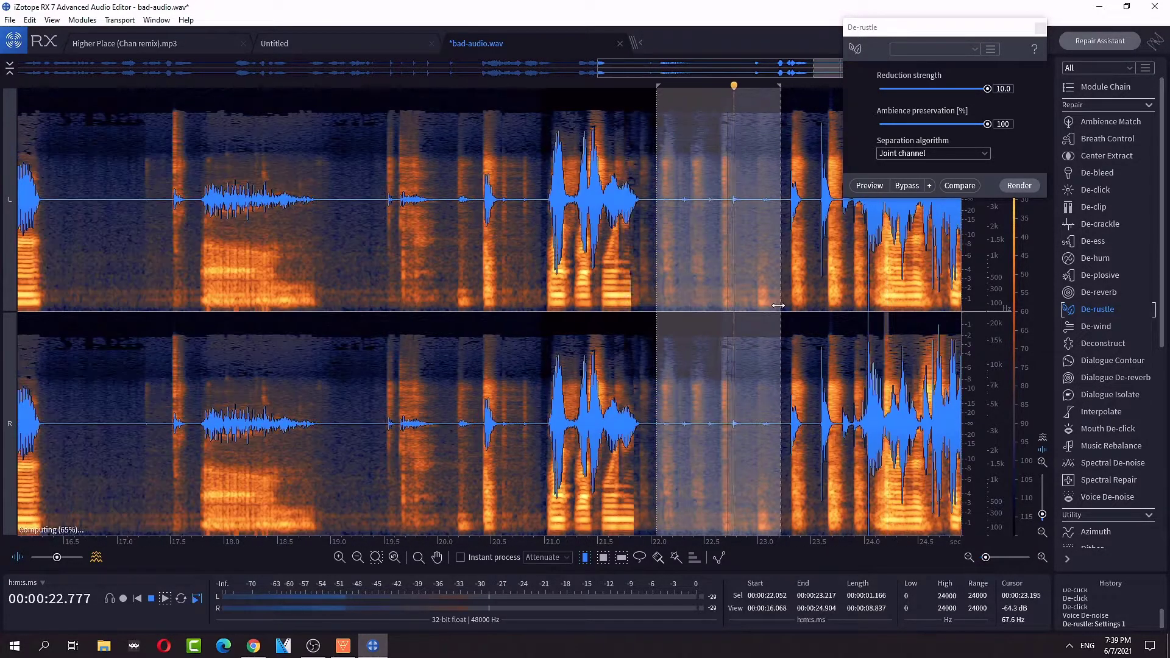
pyautogui.moveTo(779, 313); pyautogui.dragTo(844, 340)
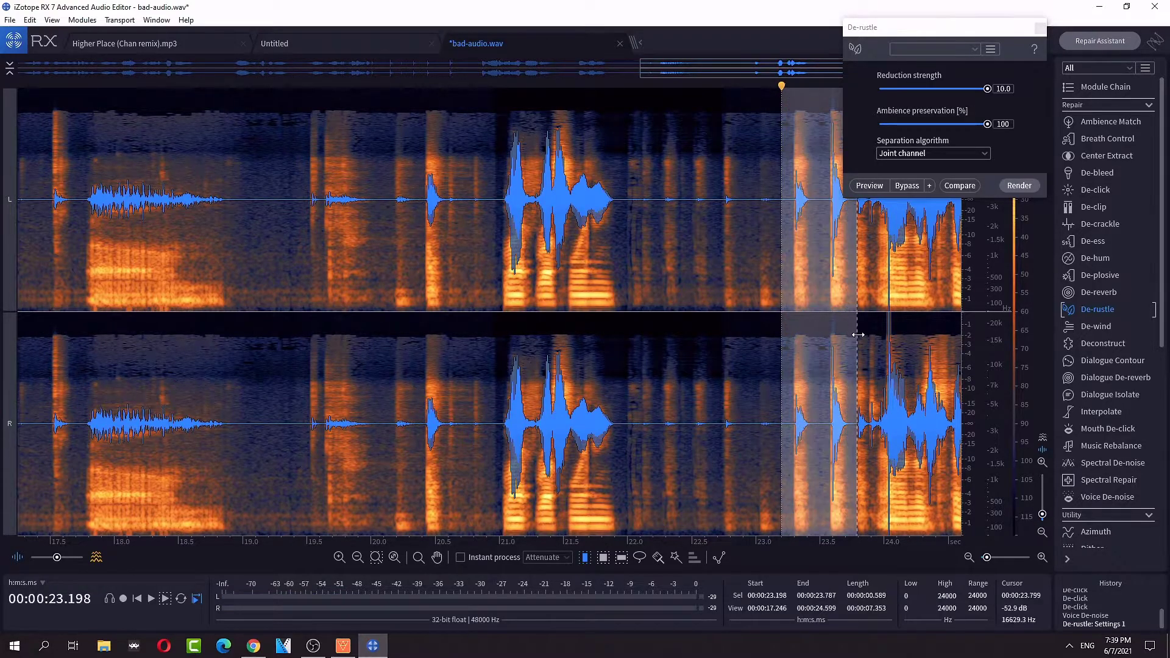
pyautogui.scroll(-4, 851, 341)
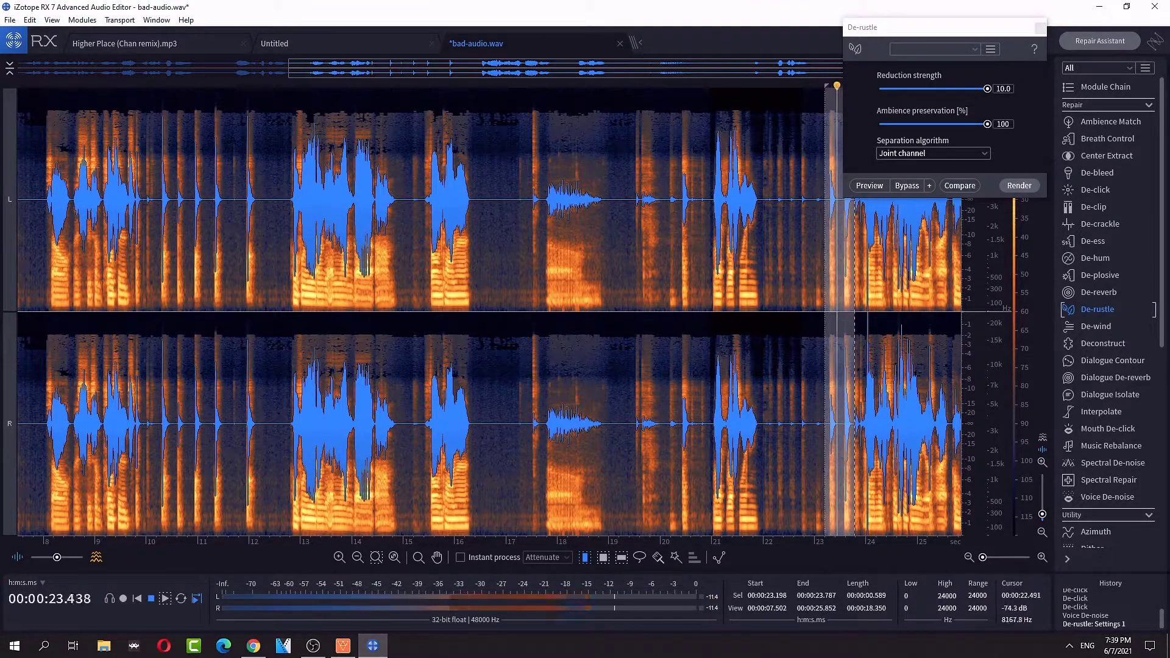
pyautogui.moveTo(759, 317); pyautogui.dragTo(963, 317)
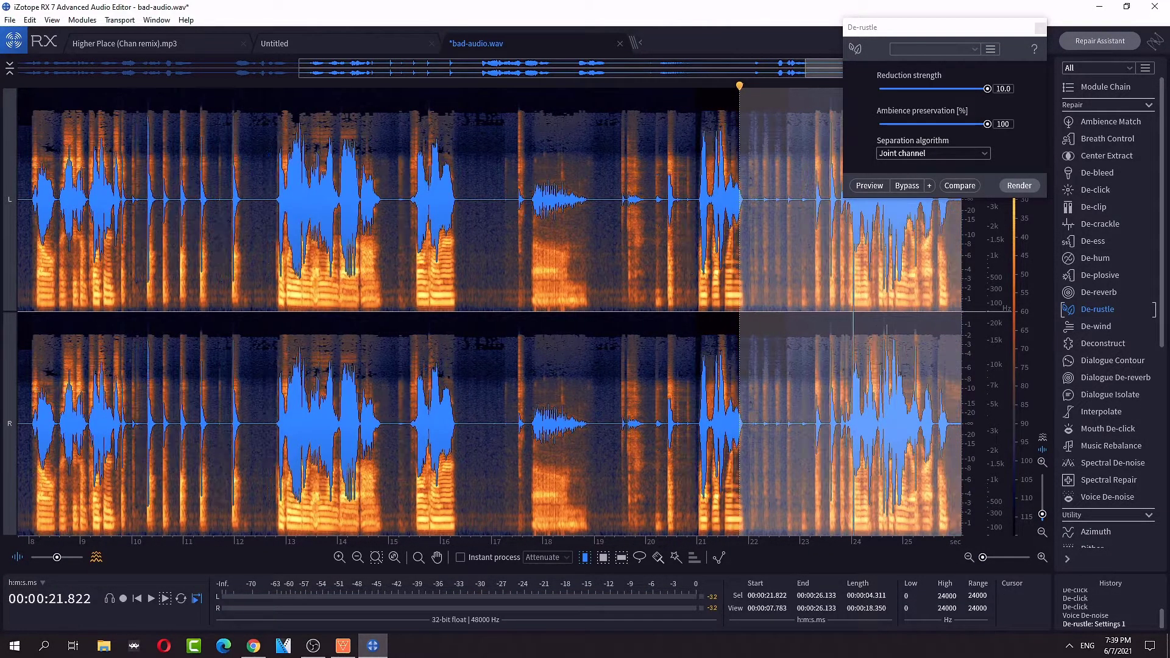
pyautogui.moveTo(751, 424); pyautogui.dragTo(831, 434)
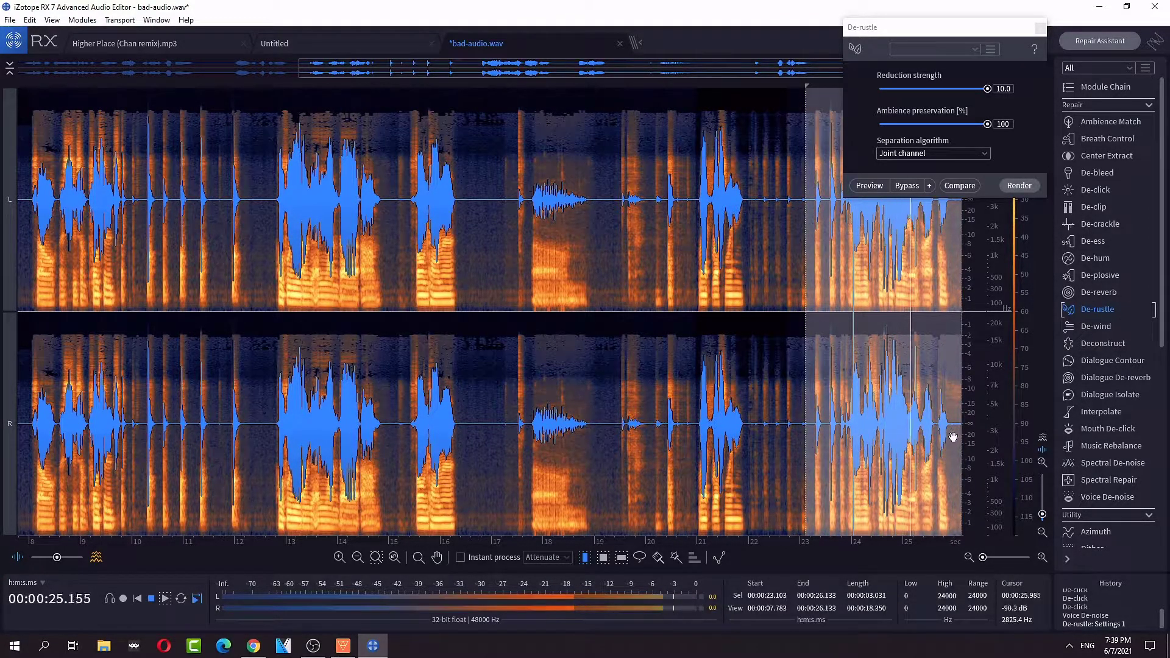
# - Preview De-rustle on the selection from 23.10 to 26.13 seconds, render it, clear the selection and close the module
pyautogui.click(878, 194)
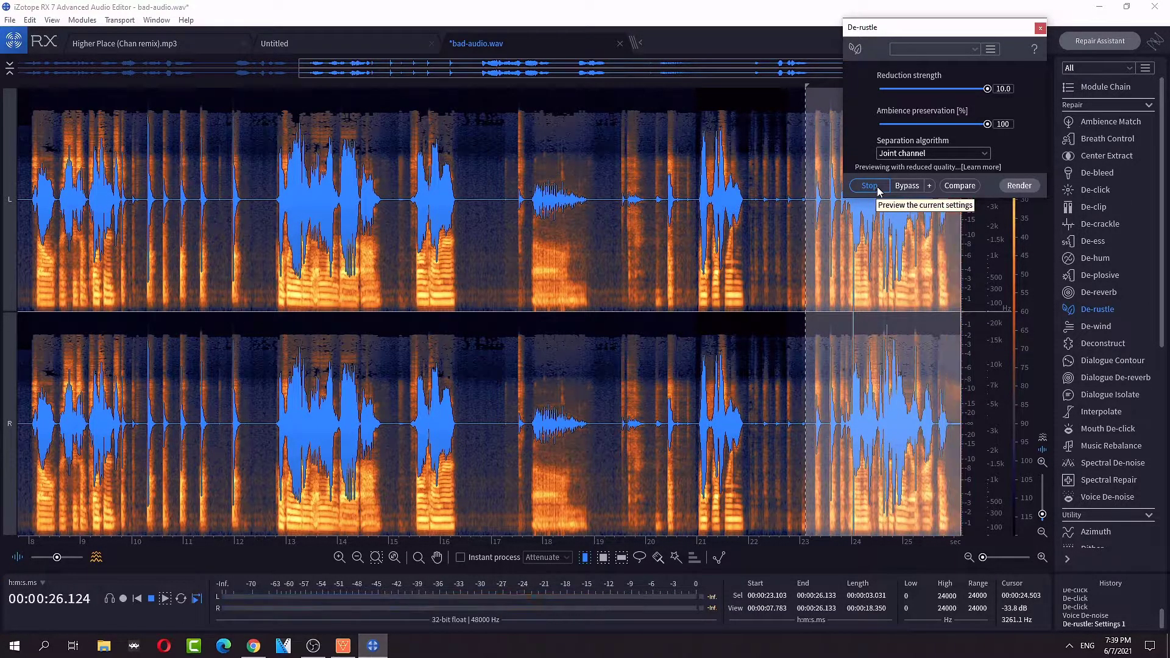
pyautogui.click(1018, 185)
pyautogui.doubleClick(876, 330)
pyautogui.click(876, 330)
pyautogui.doubleClick(550, 370)
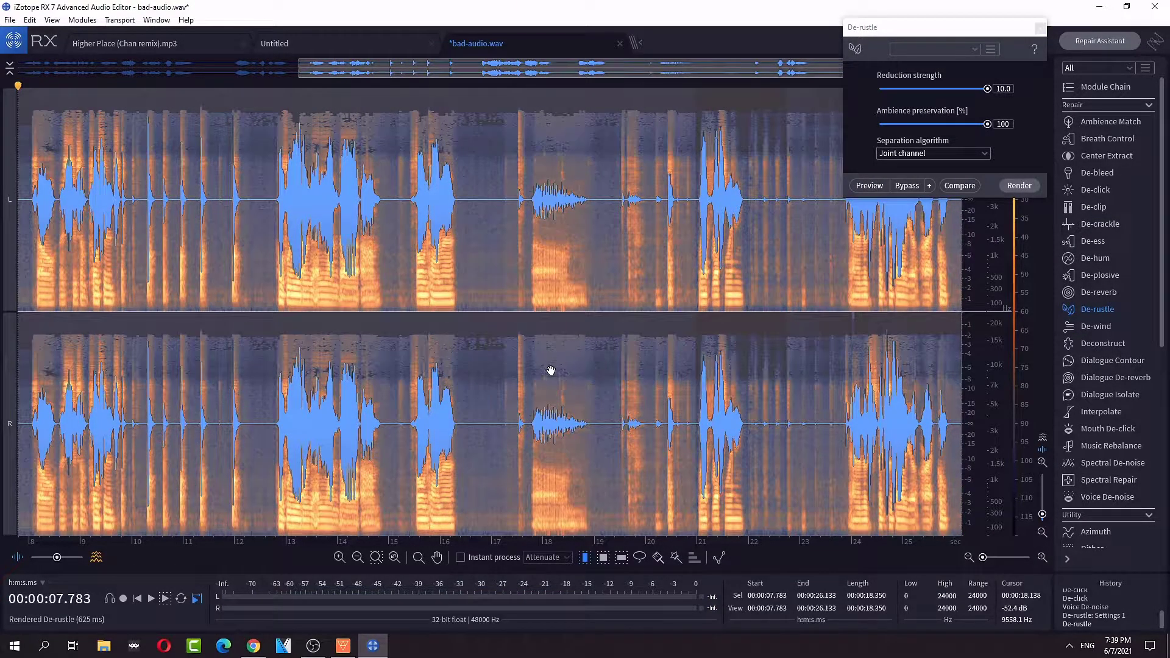
pyautogui.click(1040, 28)
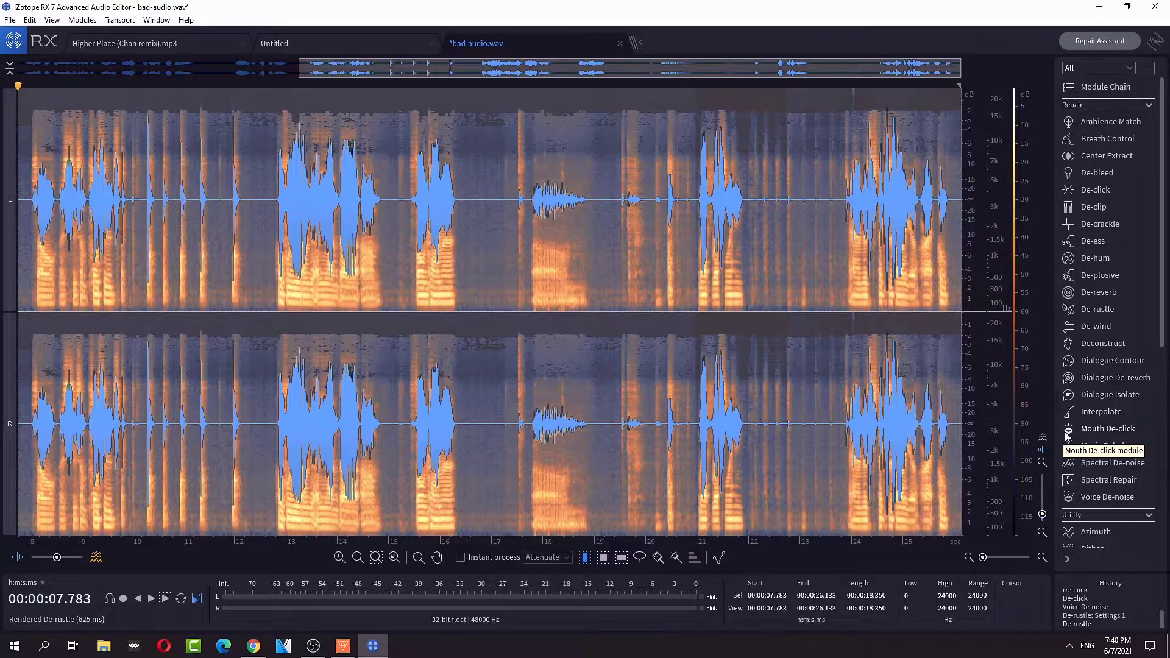
# - Export the repaired audio to the Desktop as good-audio, a 16-bit WAV with white noise (TPDF) dither
pyautogui.moveTo(458, 446); pyautogui.dragTo(459, 446)
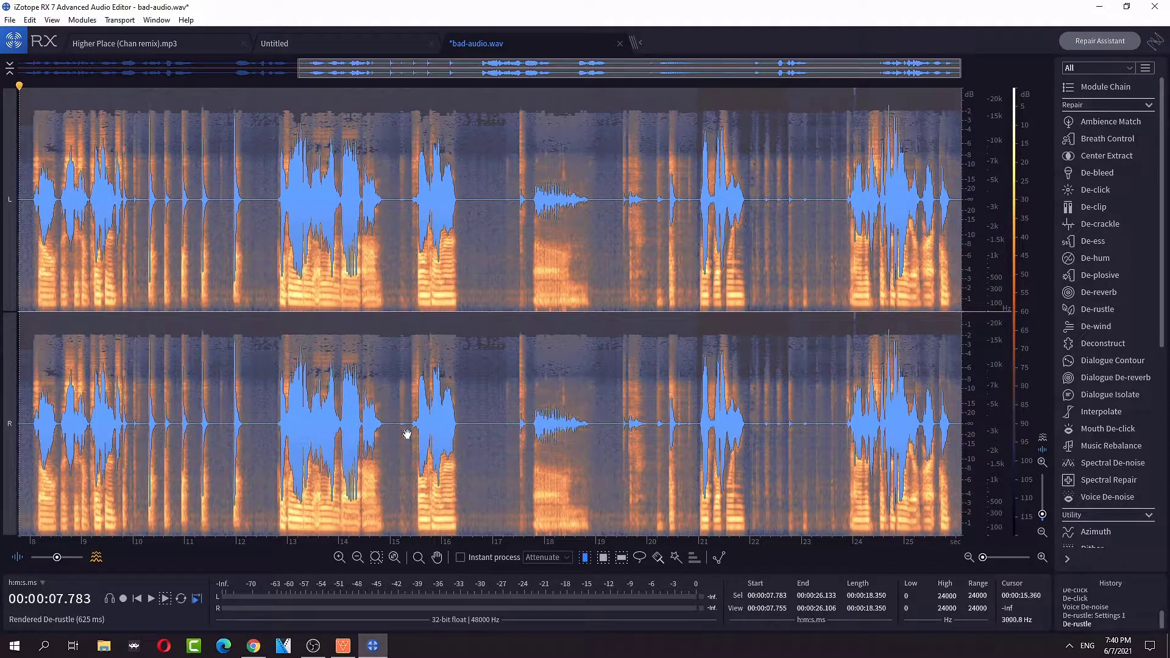
pyautogui.click(9, 21)
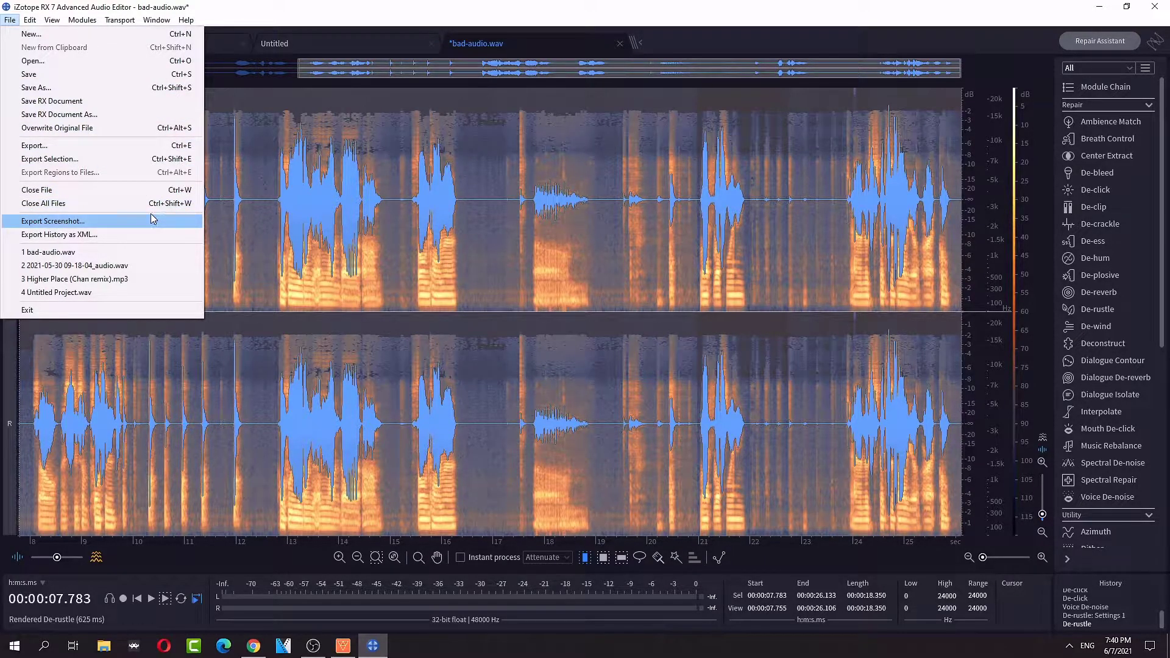
pyautogui.click(126, 145)
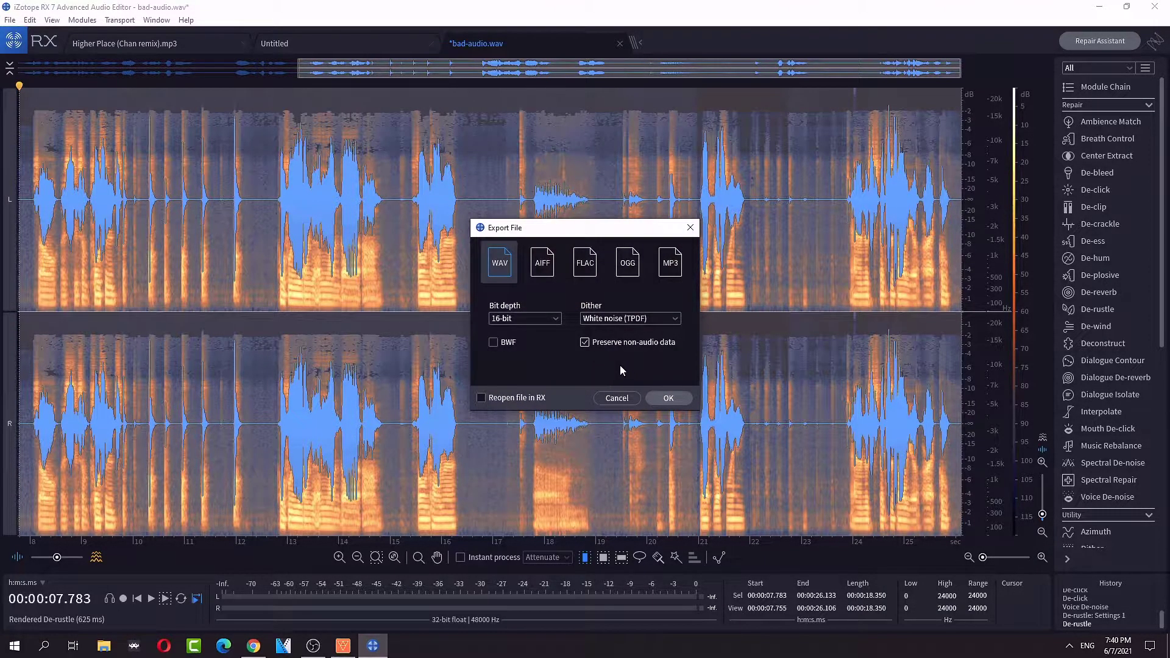
pyautogui.click(676, 399)
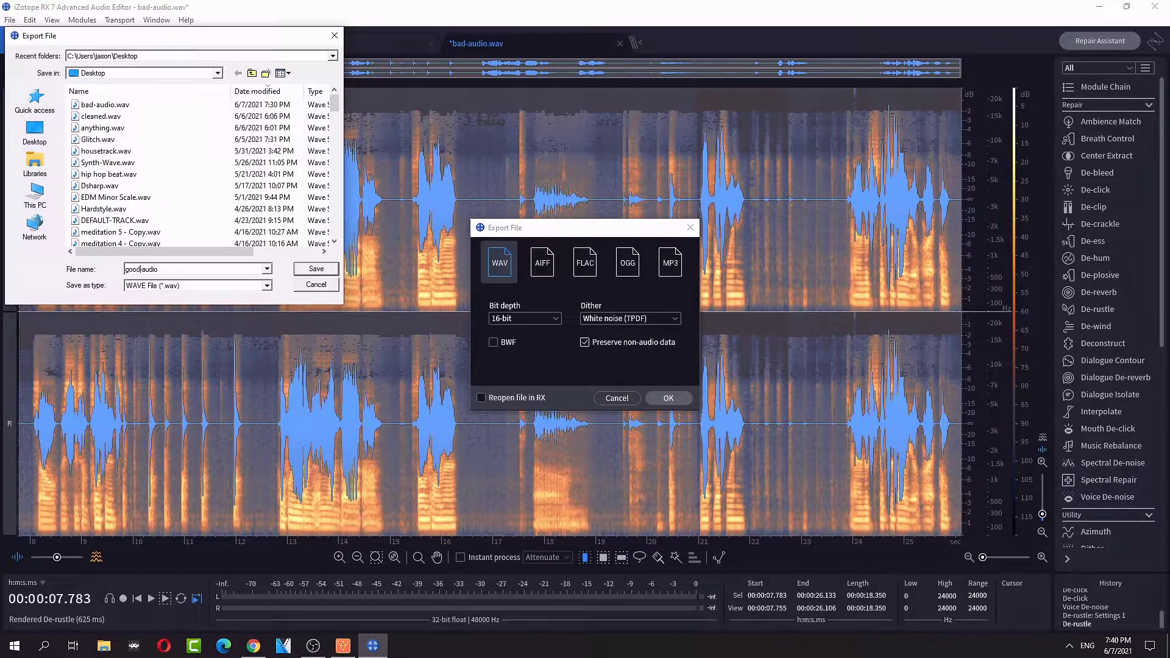
pyautogui.press('Return')
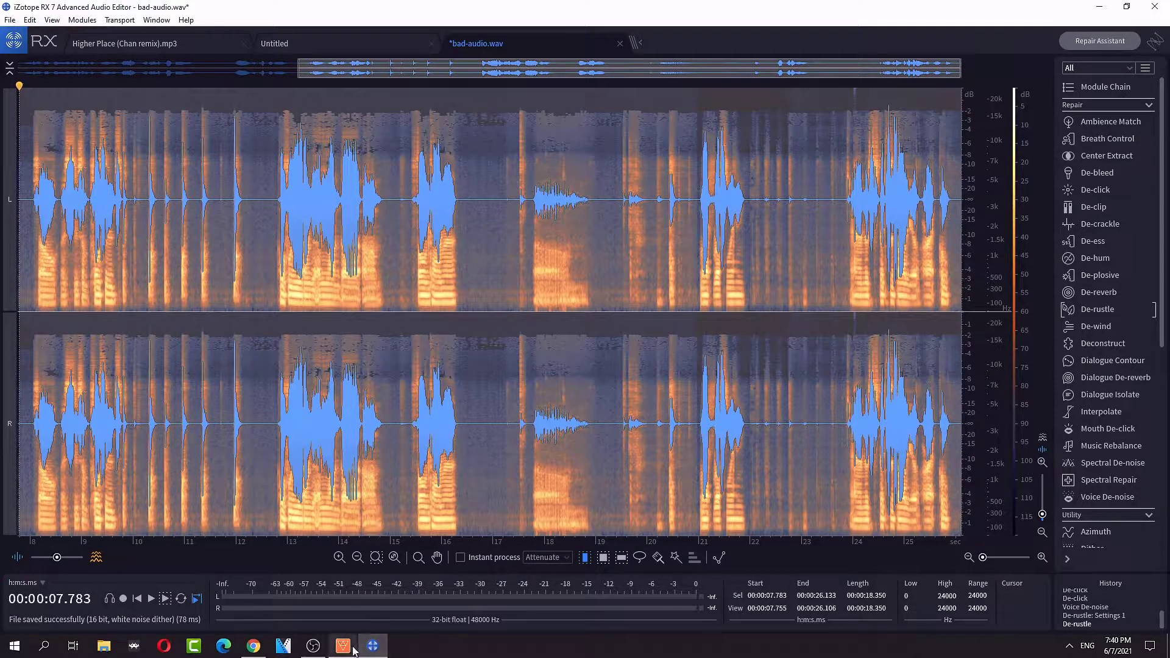
# - Switch to HitFilm Express and import good-audio.wav from the Desktop
pyautogui.click(356, 651)
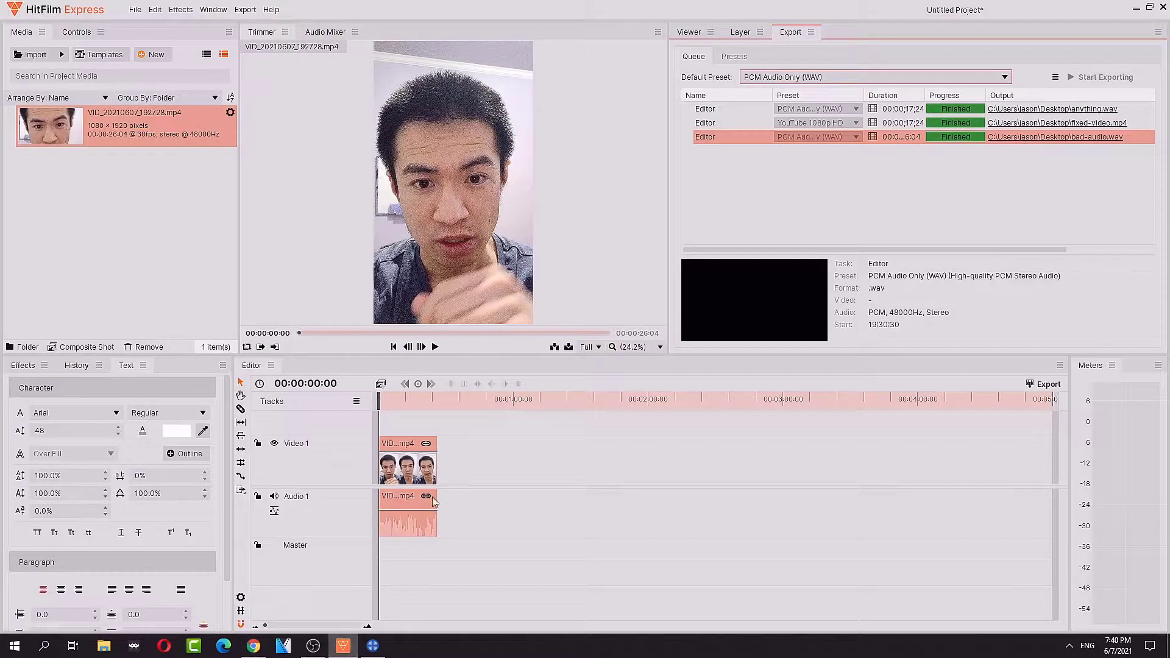
pyautogui.click(37, 55)
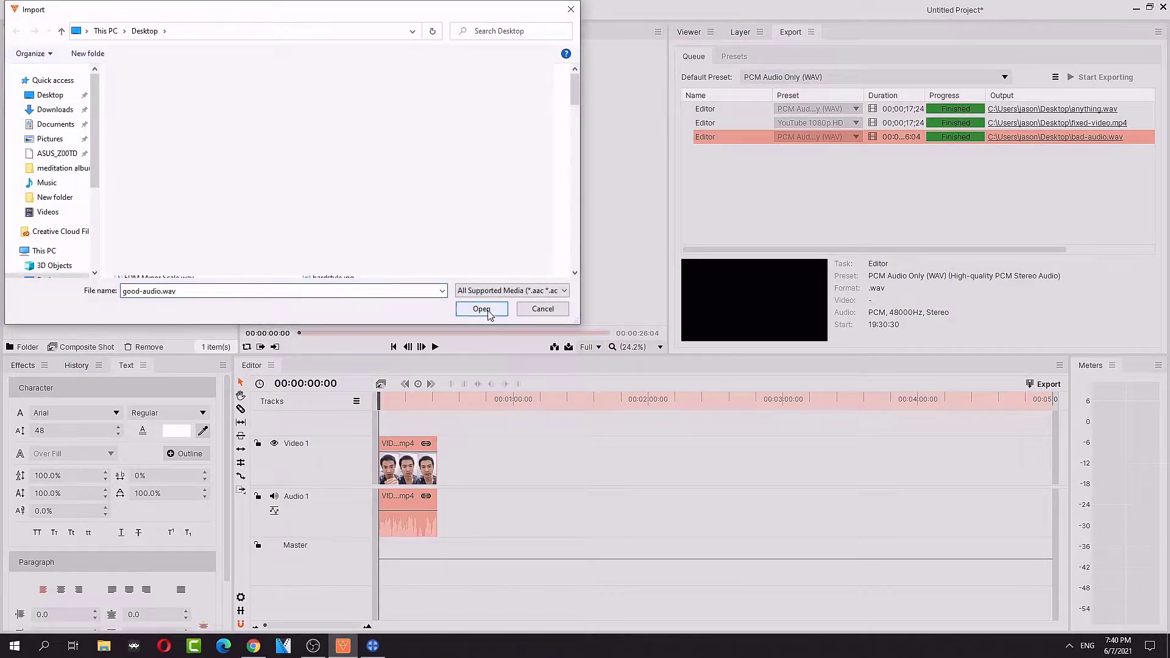
pyautogui.click(490, 314)
# - Place good-audio.wav on a second audio track at the start of the timeline and mute that track
pyautogui.moveTo(70, 122); pyautogui.dragTo(377, 580)
pyautogui.rightClick(338, 519)
pyautogui.click(348, 527)
pyautogui.moveTo(122, 125); pyautogui.dragTo(390, 556)
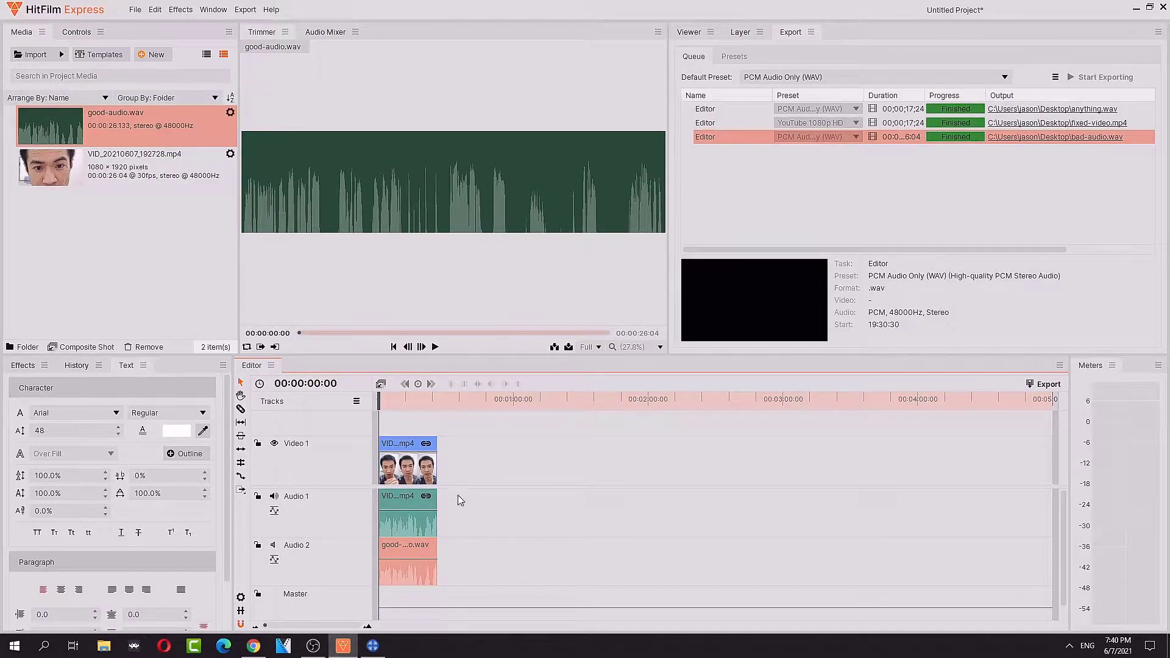
# - Play the edit in the Viewer with Audio 2 muted to hear the original sound against the enlarged timeline waveforms
pyautogui.click(695, 32)
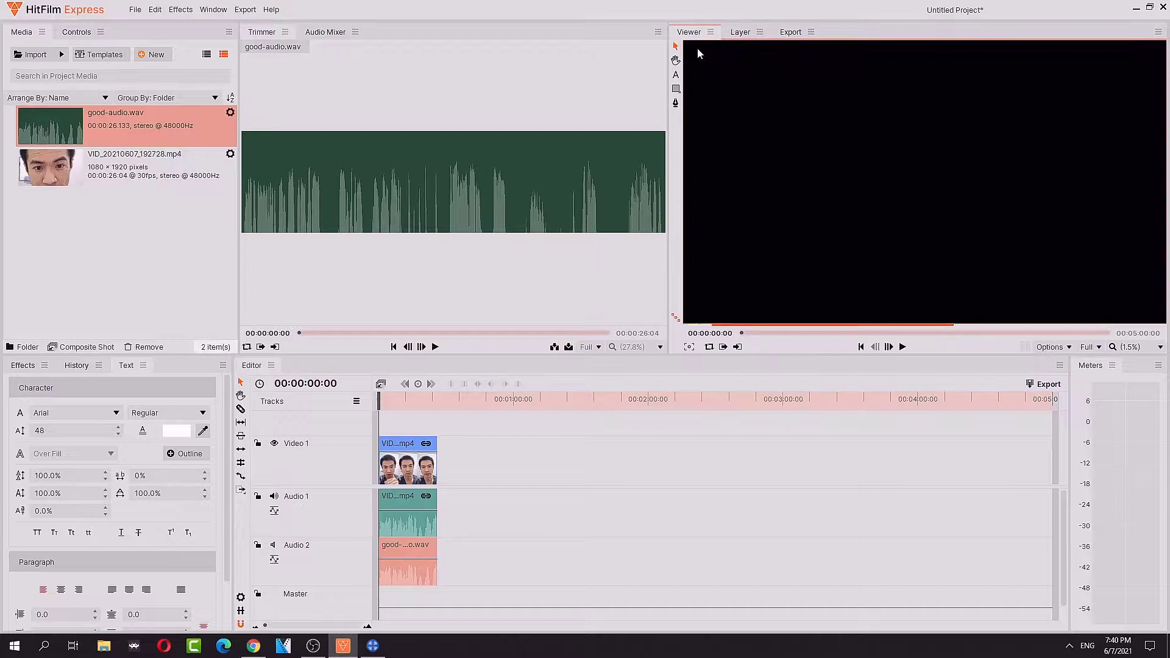
pyautogui.click(903, 349)
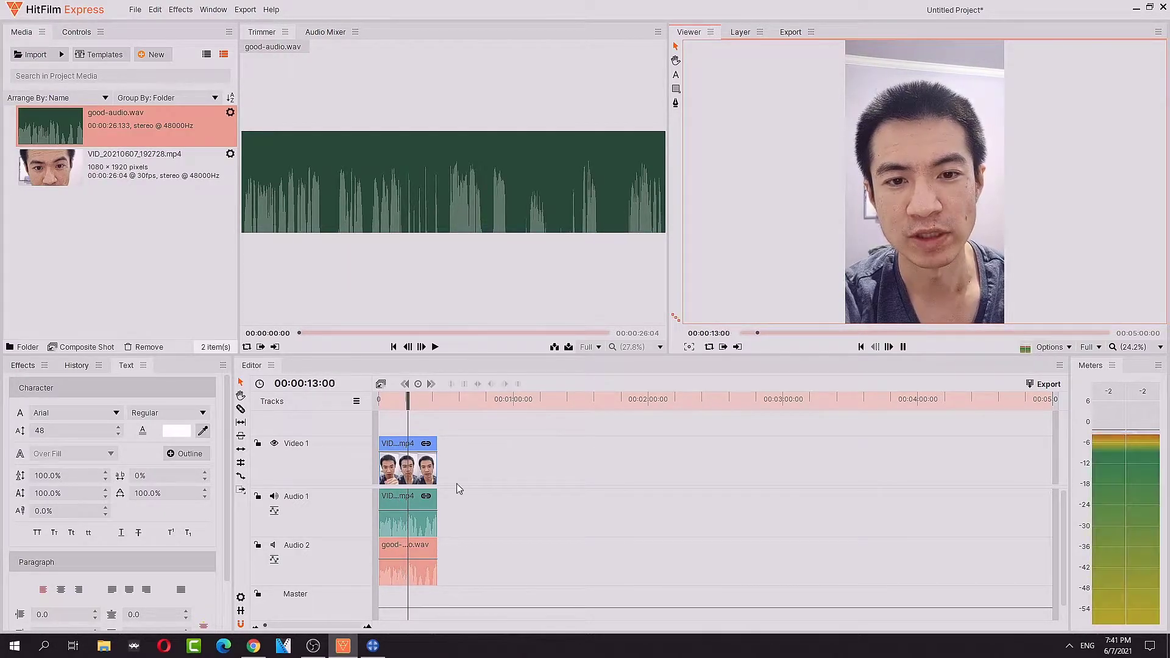
pyautogui.moveTo(265, 625); pyautogui.dragTo(319, 625)
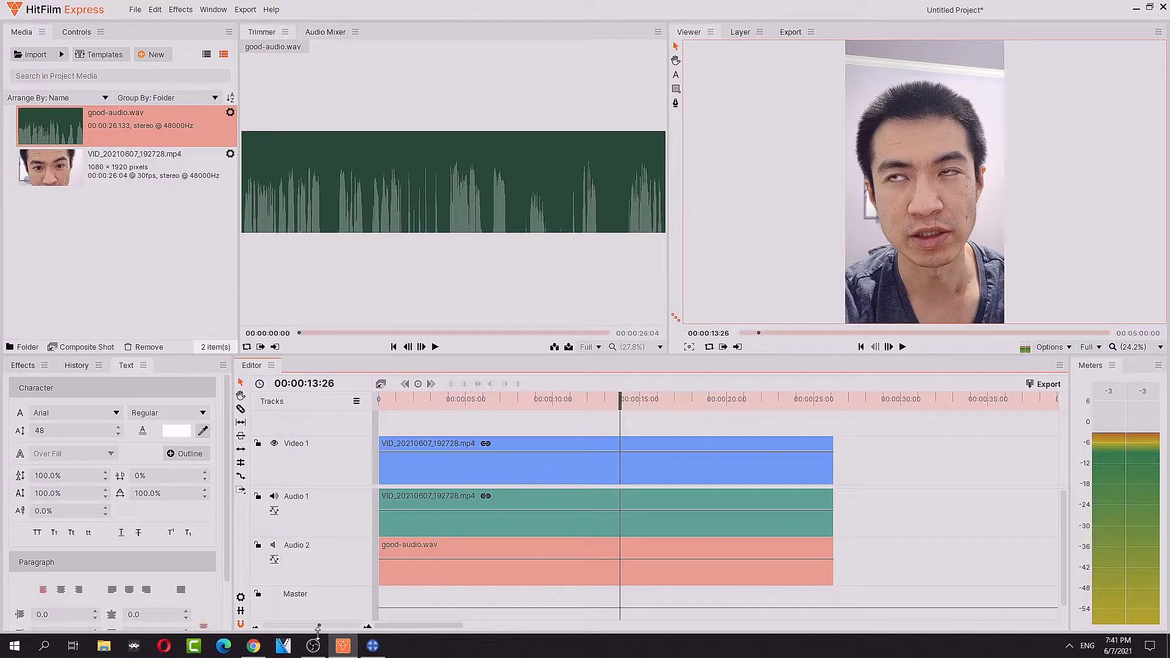
pyautogui.click(903, 346)
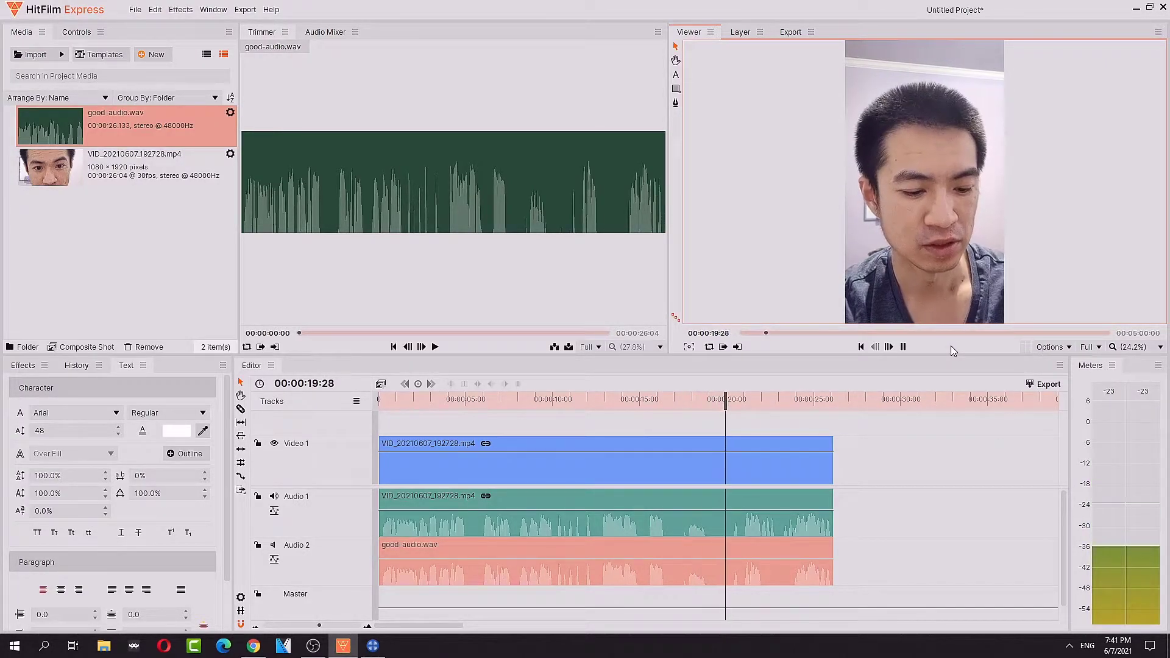
pyautogui.click(905, 348)
# - Return to the start of the timeline, mute Audio 1, unmute Audio 2 and play the repaired audio with the video
pyautogui.moveTo(819, 402); pyautogui.dragTo(378, 402)
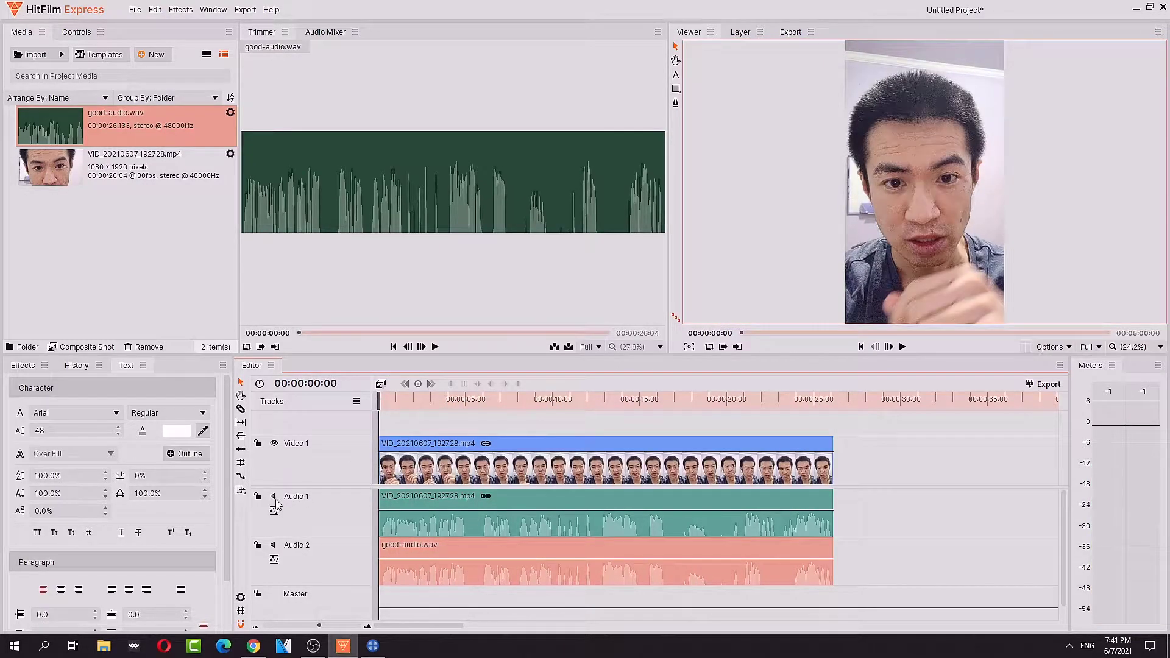
pyautogui.click(904, 346)
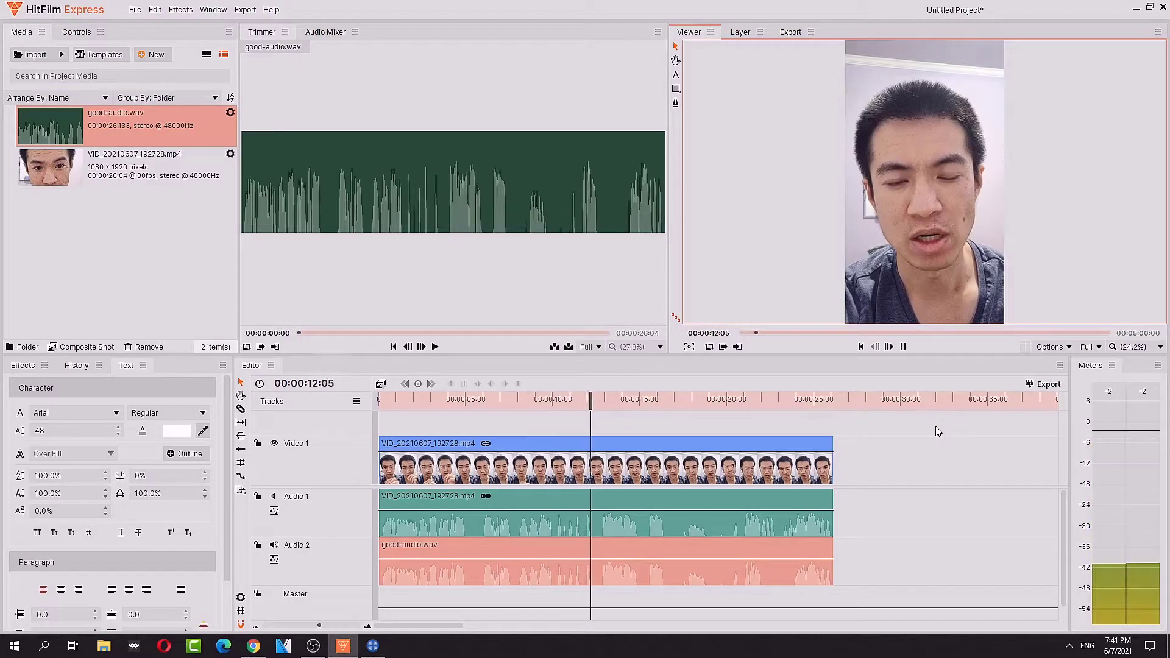
pyautogui.click(904, 347)
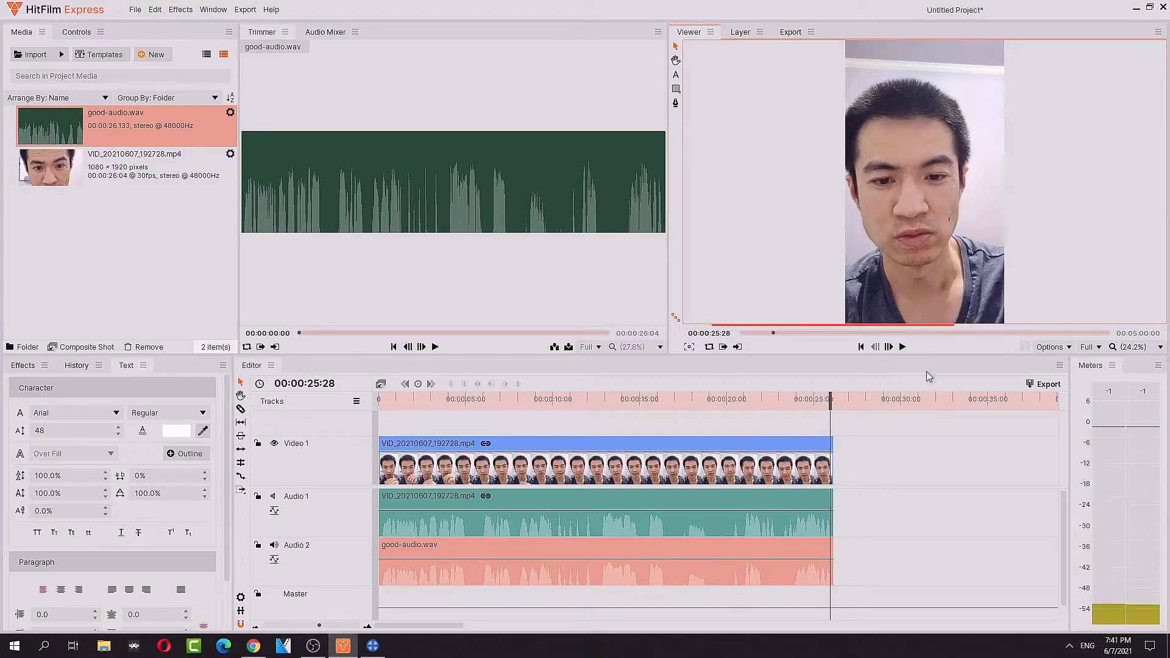
# - Move the playhead back to 00:00:05:06, lock the Video 1 track and select the good-audio.wav clip
pyautogui.moveTo(835, 400); pyautogui.dragTo(810, 401)
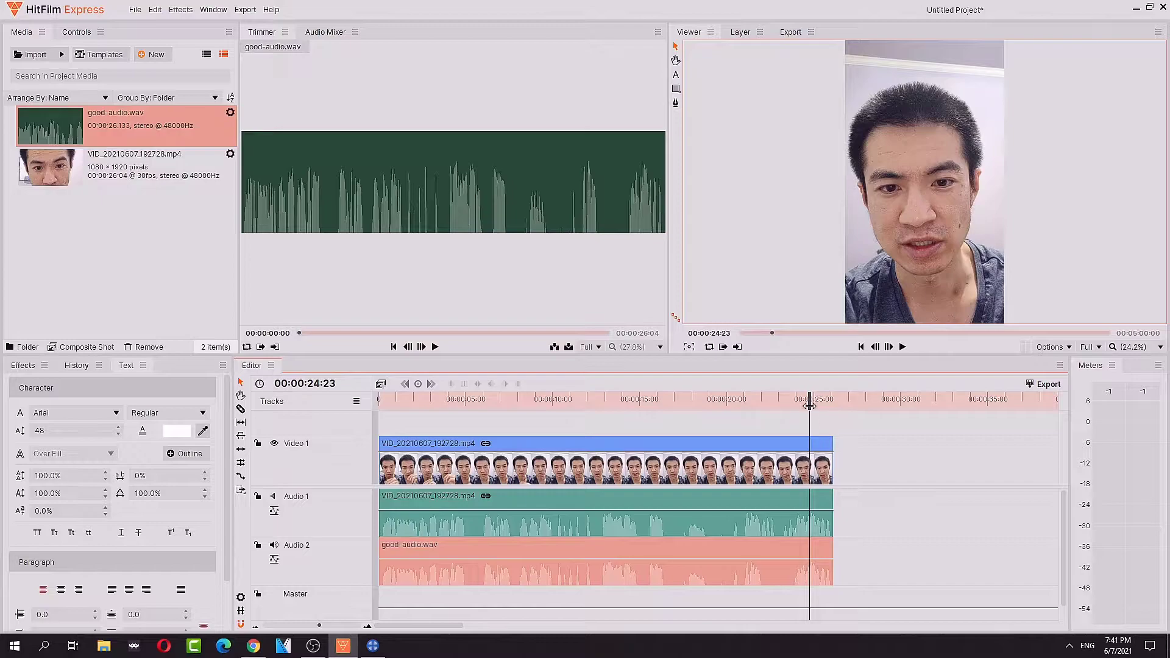
pyautogui.moveTo(809, 403); pyautogui.dragTo(473, 421)
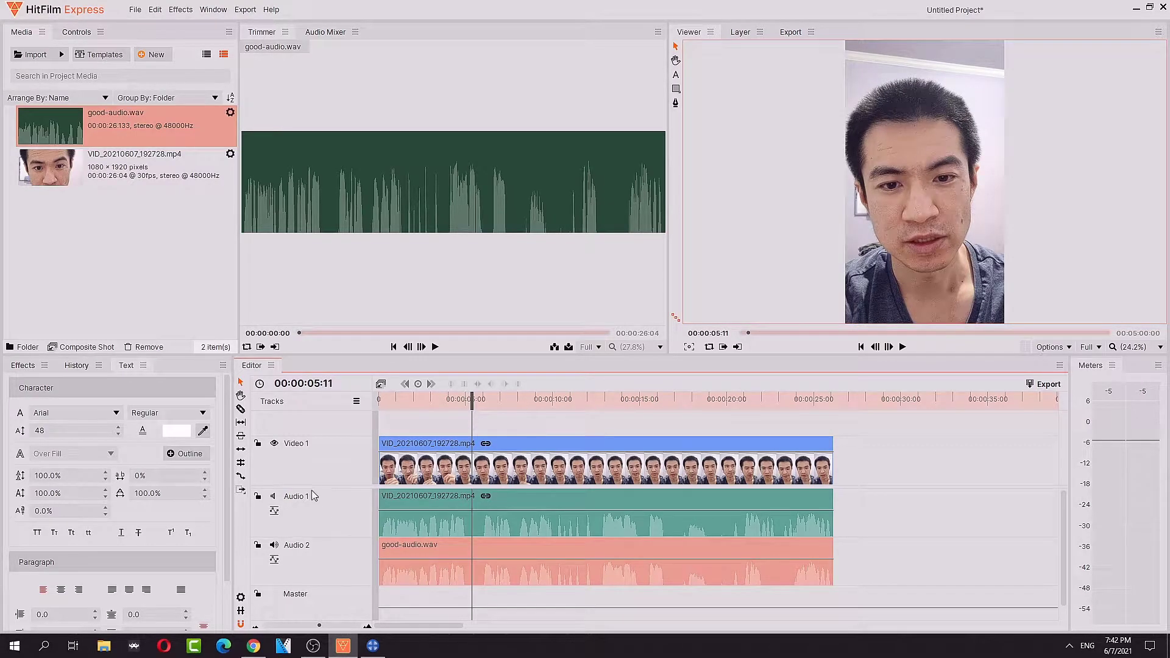
pyautogui.click(259, 444)
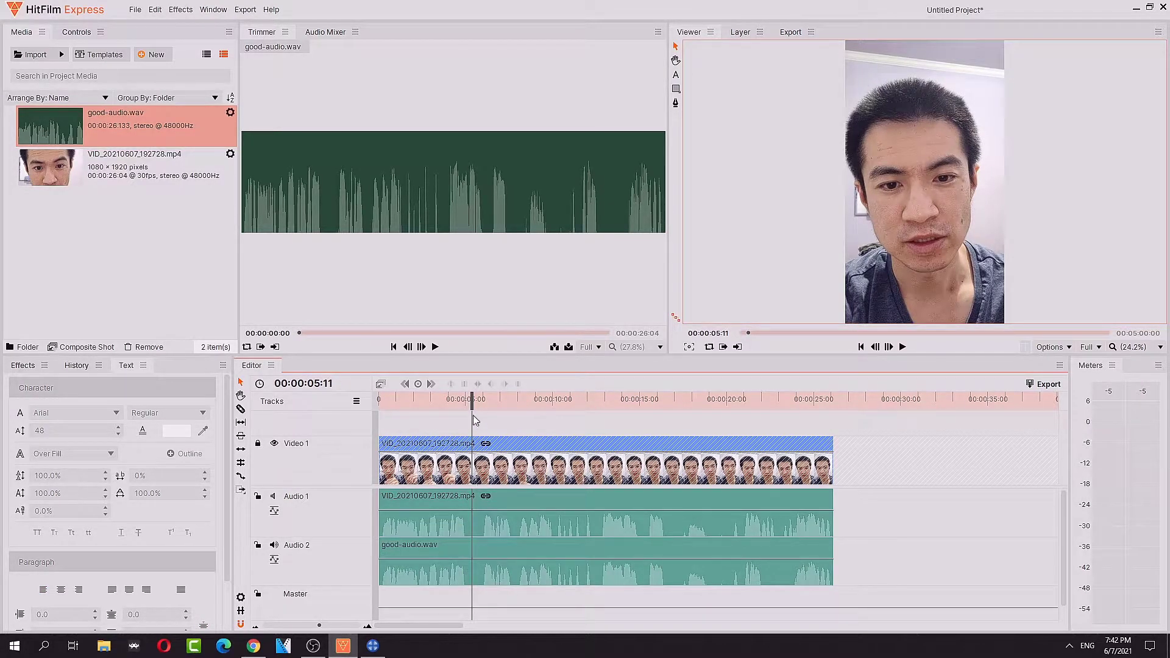
pyautogui.moveTo(473, 408); pyautogui.dragTo(470, 414)
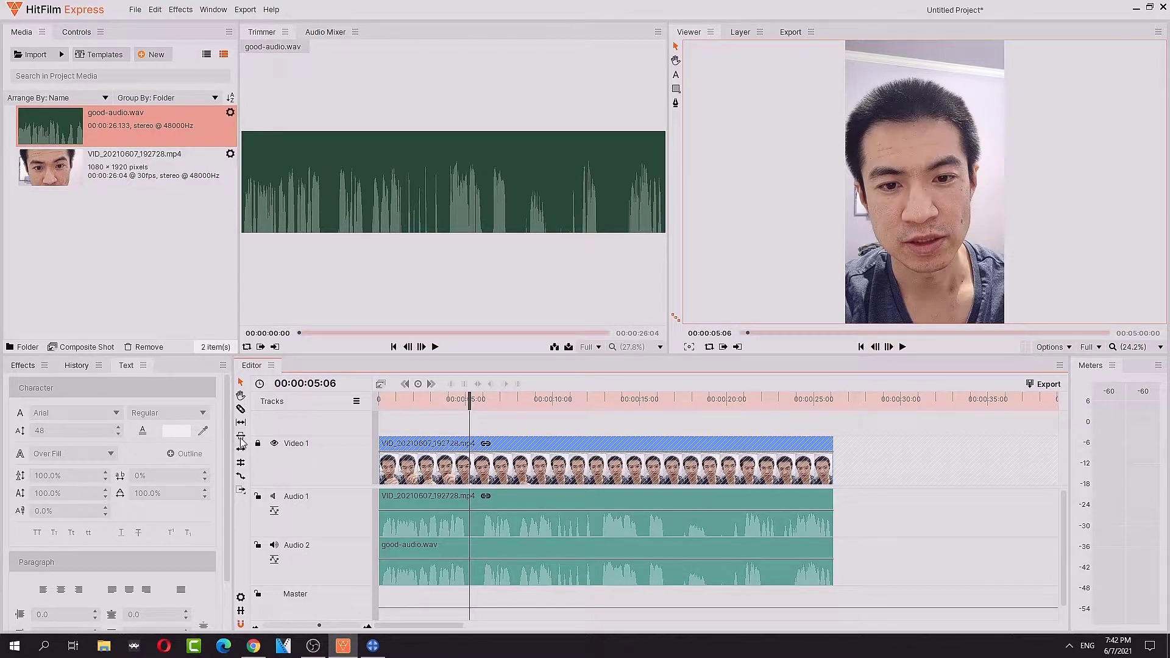
pyautogui.rightClick(467, 548)
pyautogui.click(475, 557)
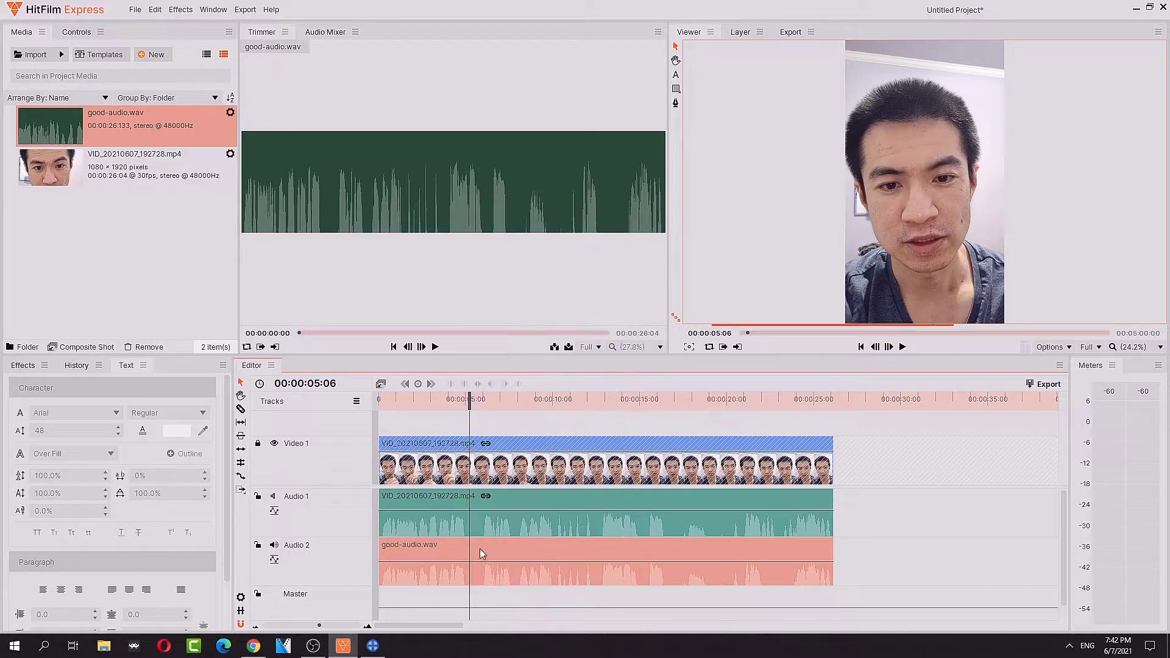
# - Play on to 00:00:10:03 and slice the good-audio.wav clip there
pyautogui.click(902, 347)
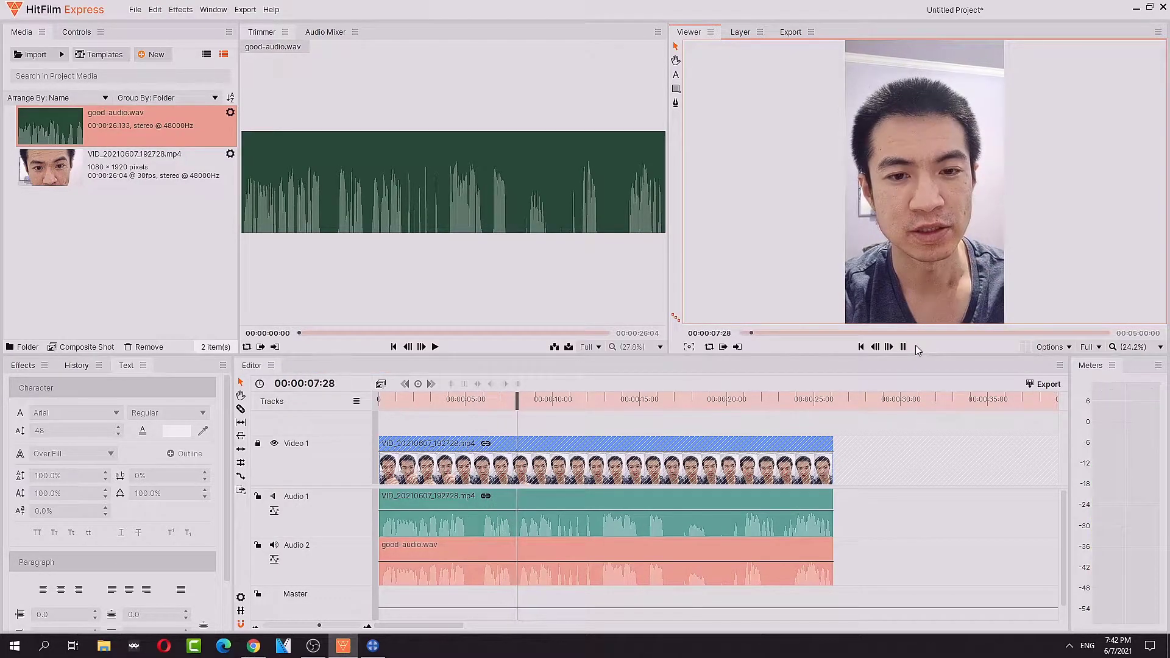
pyautogui.press('space')
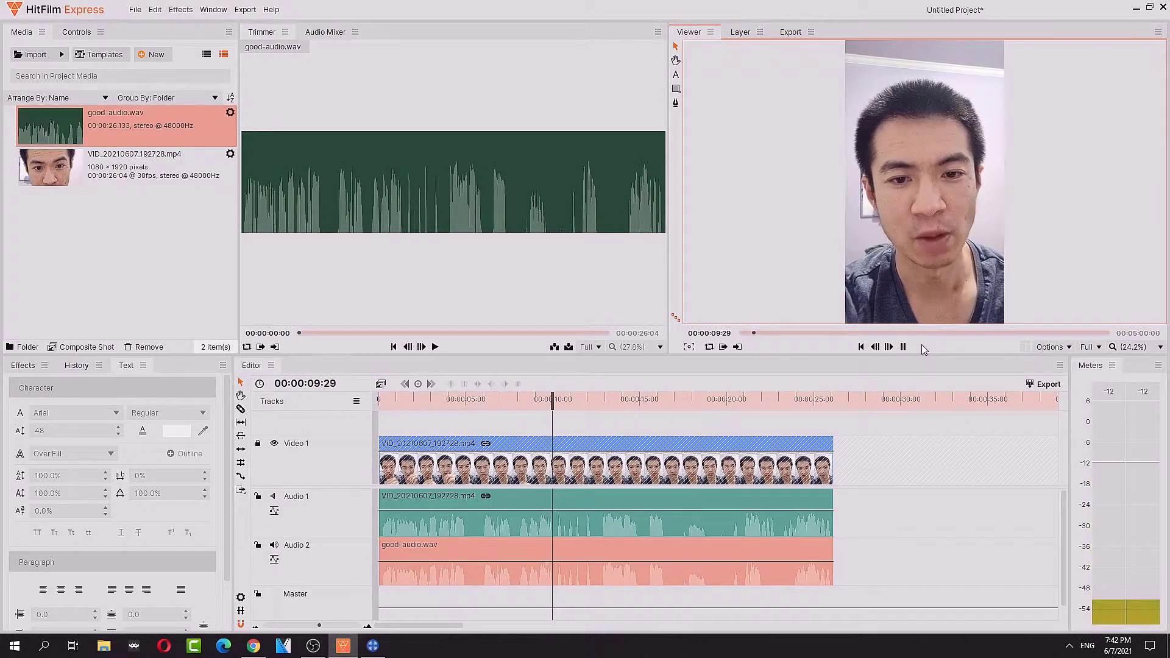
pyautogui.rightClick(559, 556)
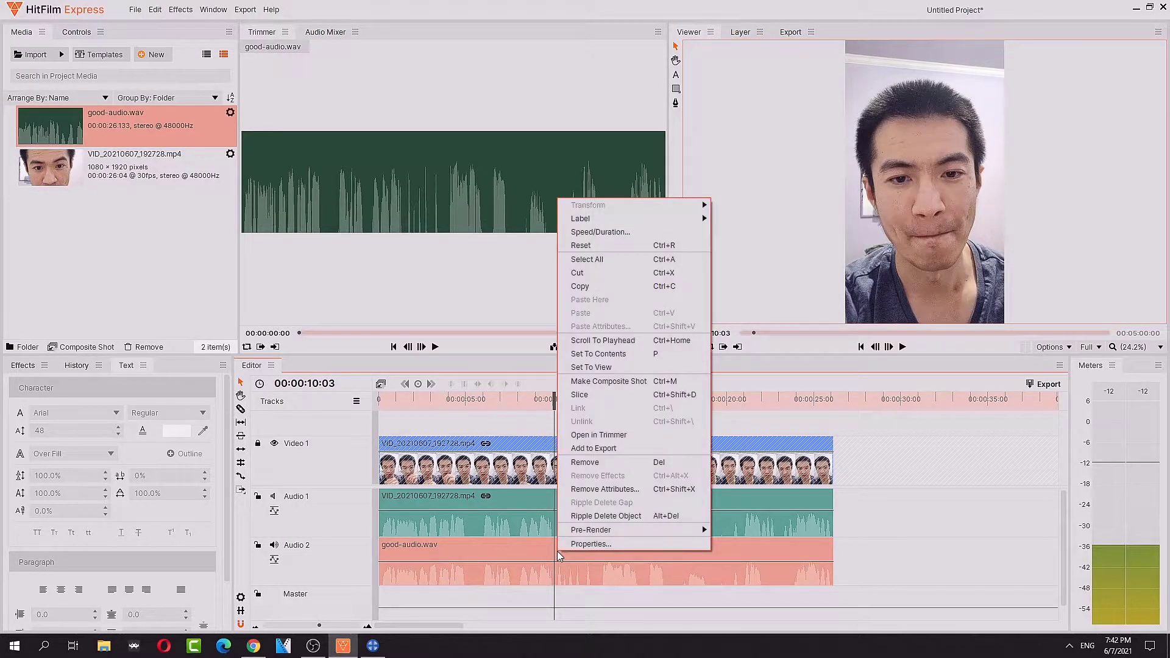
pyautogui.click(628, 395)
# - Try trimming about 2.5 seconds off the start of the second good-audio.wav piece, play across the gap and restore the trimmed part
pyautogui.moveTo(560, 549); pyautogui.dragTo(597, 546)
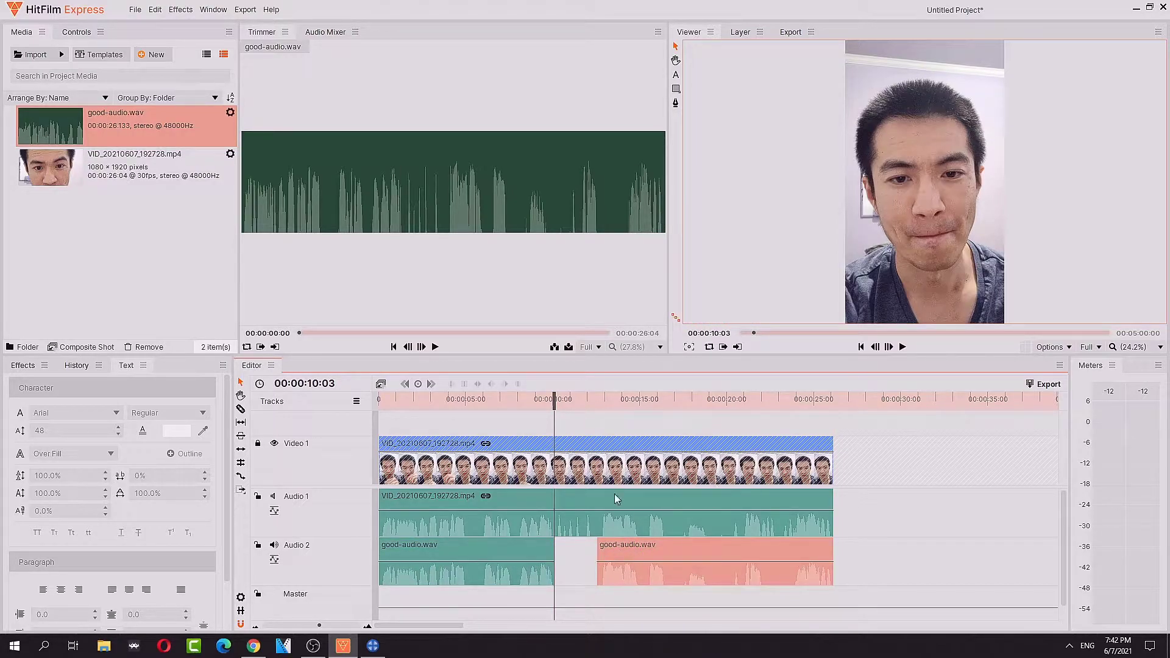
pyautogui.click(904, 347)
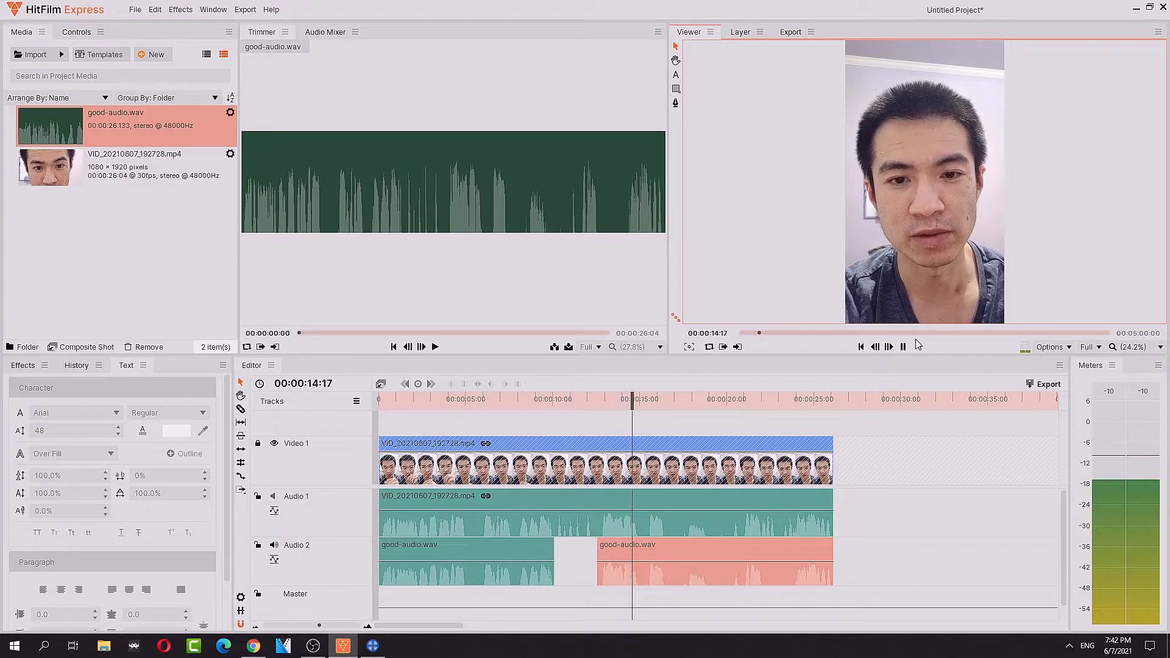
pyautogui.press('space')
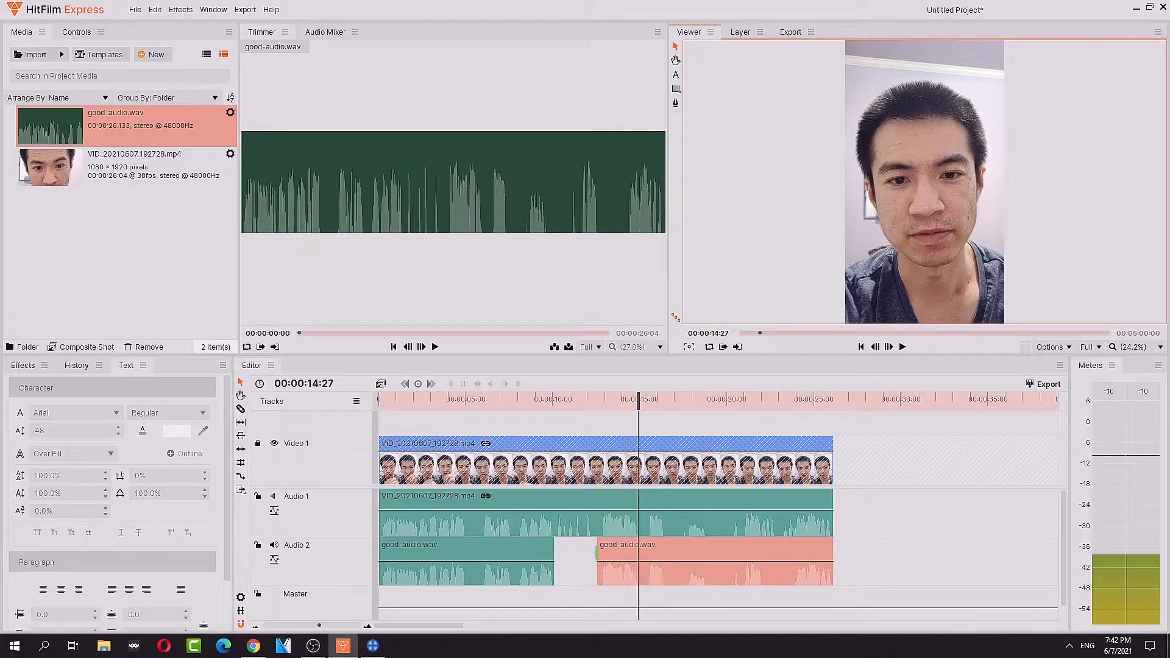
pyautogui.moveTo(597, 555); pyautogui.dragTo(554, 555)
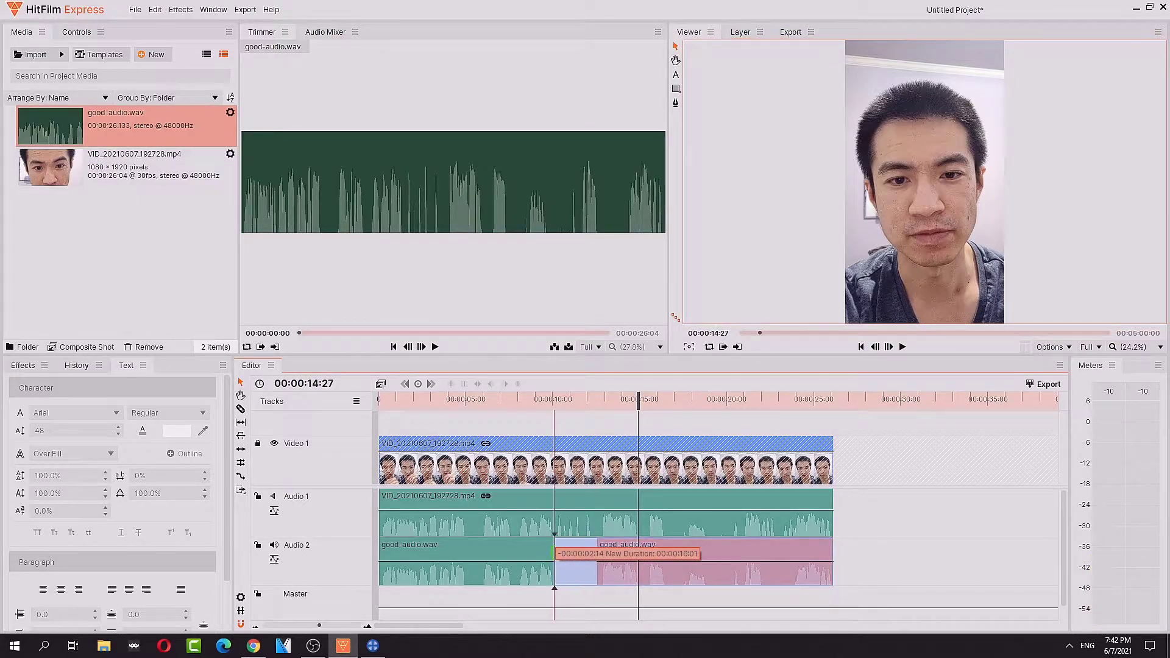
# - Slice the second good-audio.wav piece at 00:00:12:11, just before the following speech, to isolate the click noises
pyautogui.moveTo(643, 405); pyautogui.dragTo(599, 412)
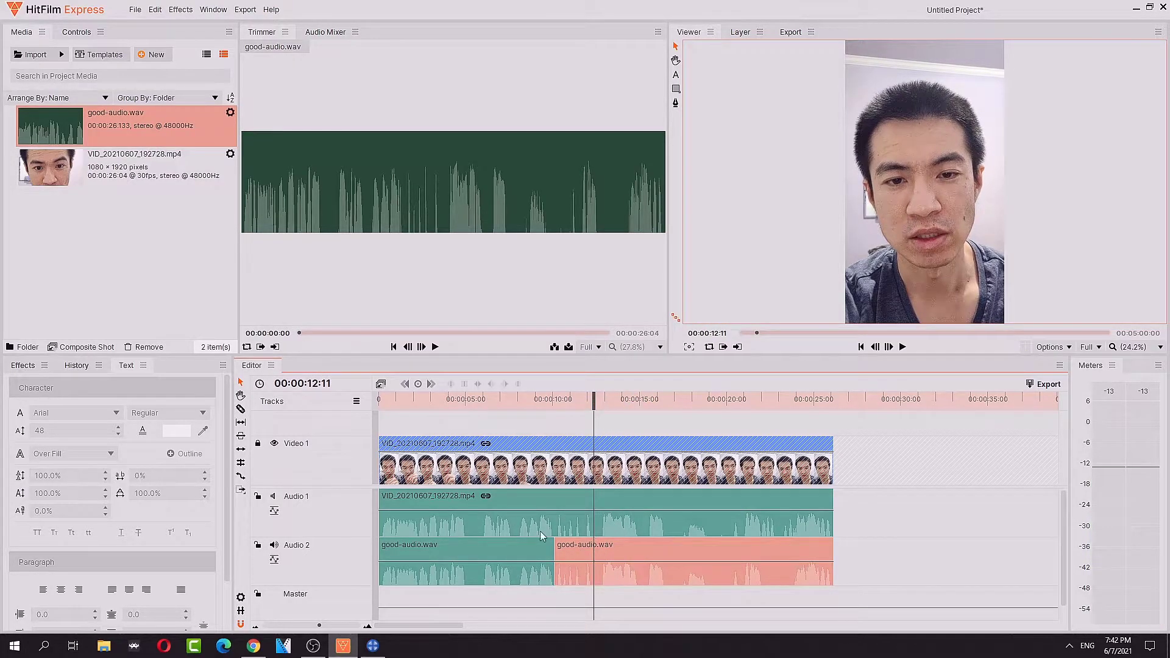
pyautogui.rightClick(592, 573)
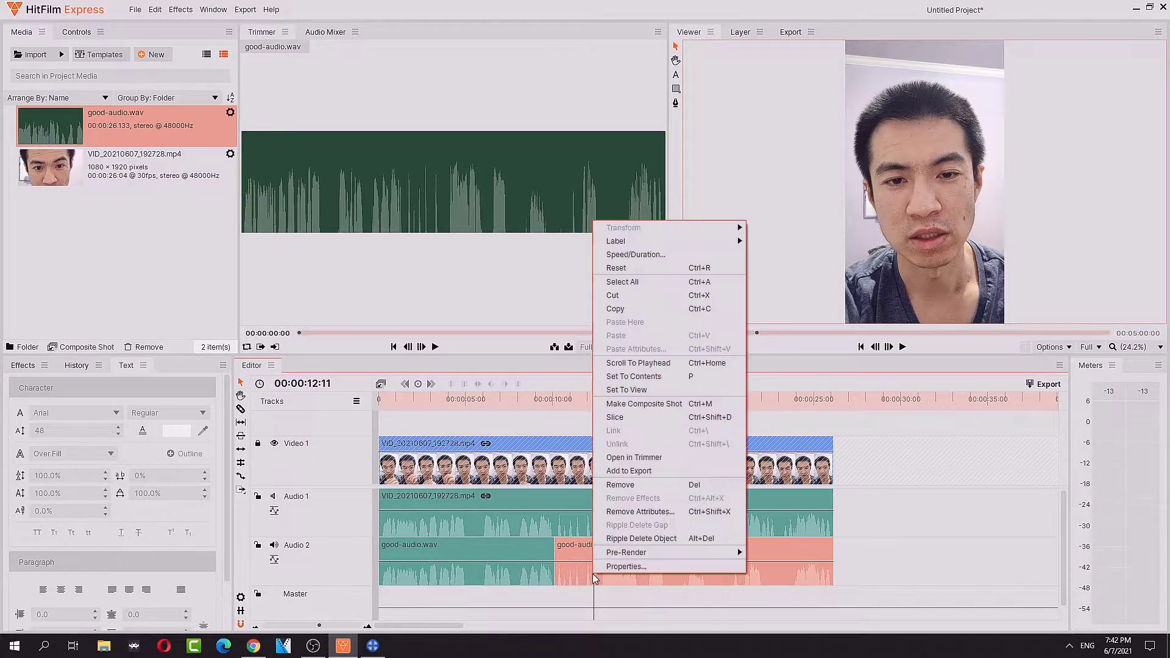
pyautogui.click(667, 417)
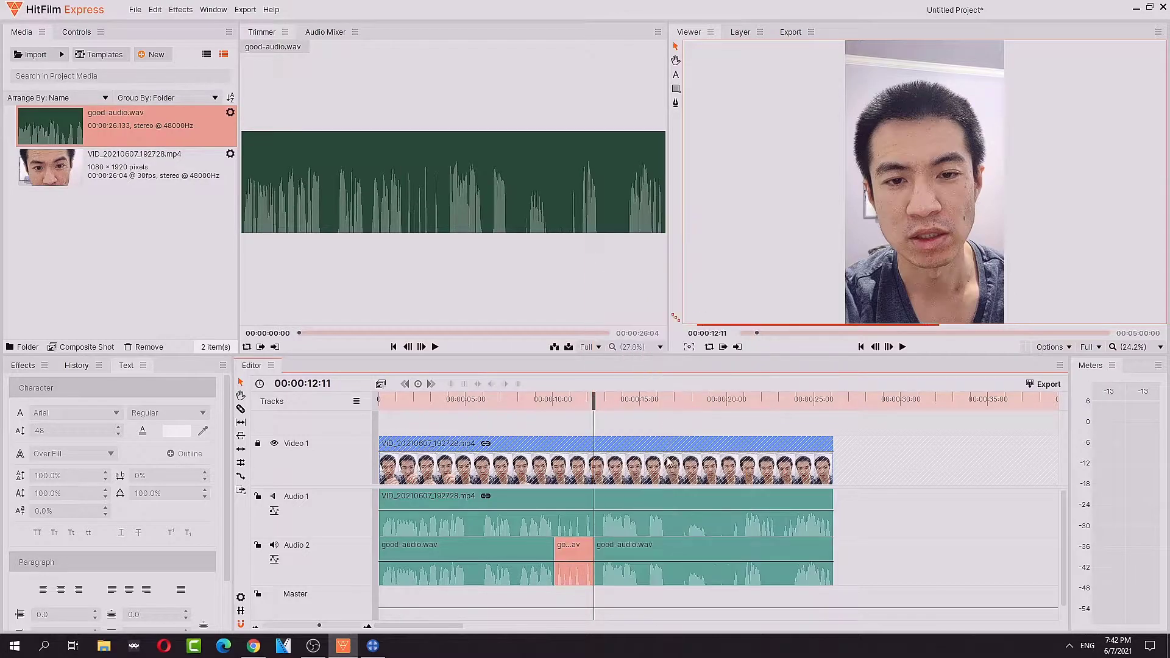
# - Lower the volume of the short middle good-audio.wav piece and play from just before it to hear the result
pyautogui.moveTo(569, 555); pyautogui.dragTo(576, 576)
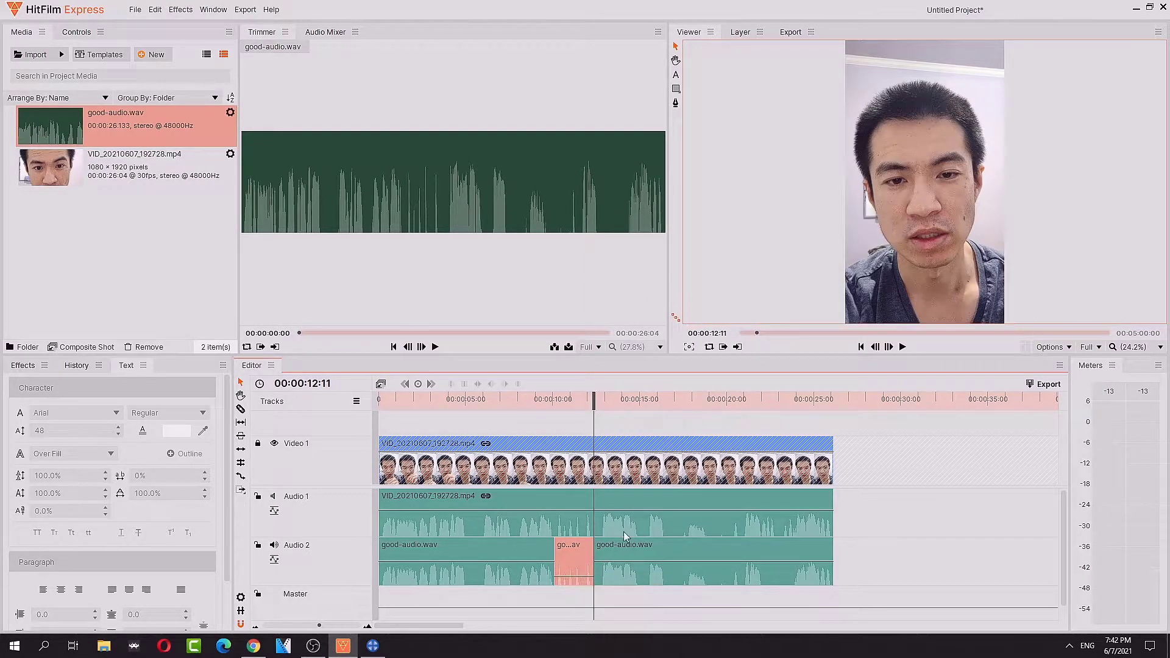
pyautogui.moveTo(596, 398); pyautogui.dragTo(545, 398)
pyautogui.click(902, 347)
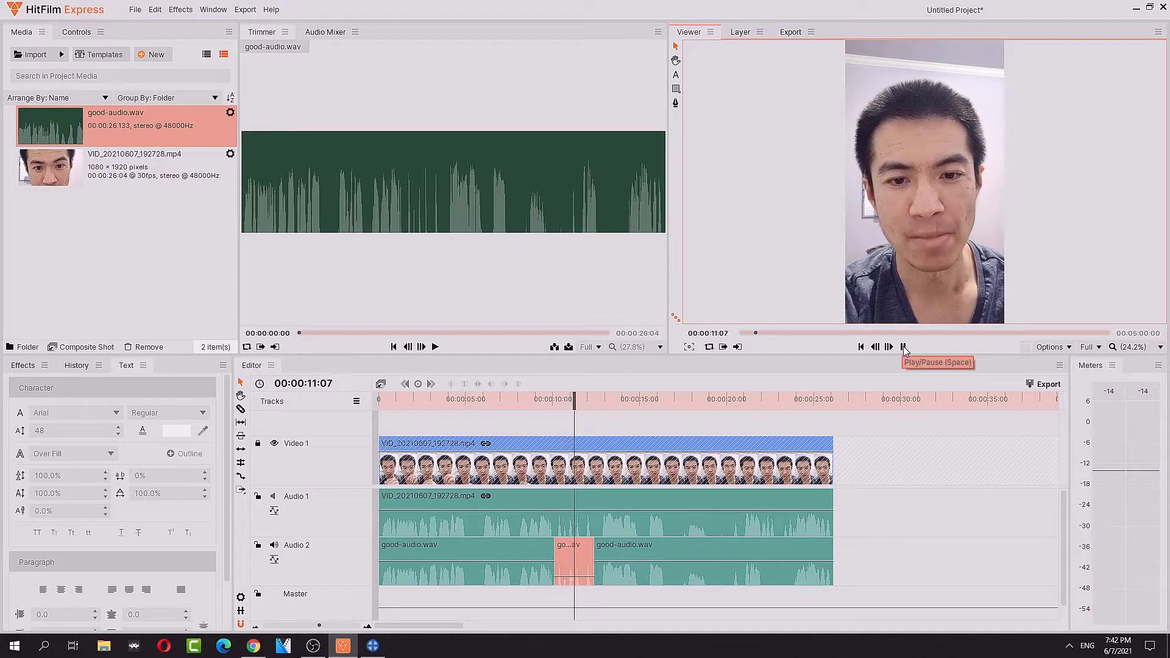
# - Lower the volume of the short middle good-audio.wav piece further and play it from 00:00:10:03 to 00:00:12:11
pyautogui.click(905, 347)
pyautogui.moveTo(578, 576); pyautogui.dragTo(577, 580)
pyautogui.moveTo(596, 398); pyautogui.dragTo(554, 399)
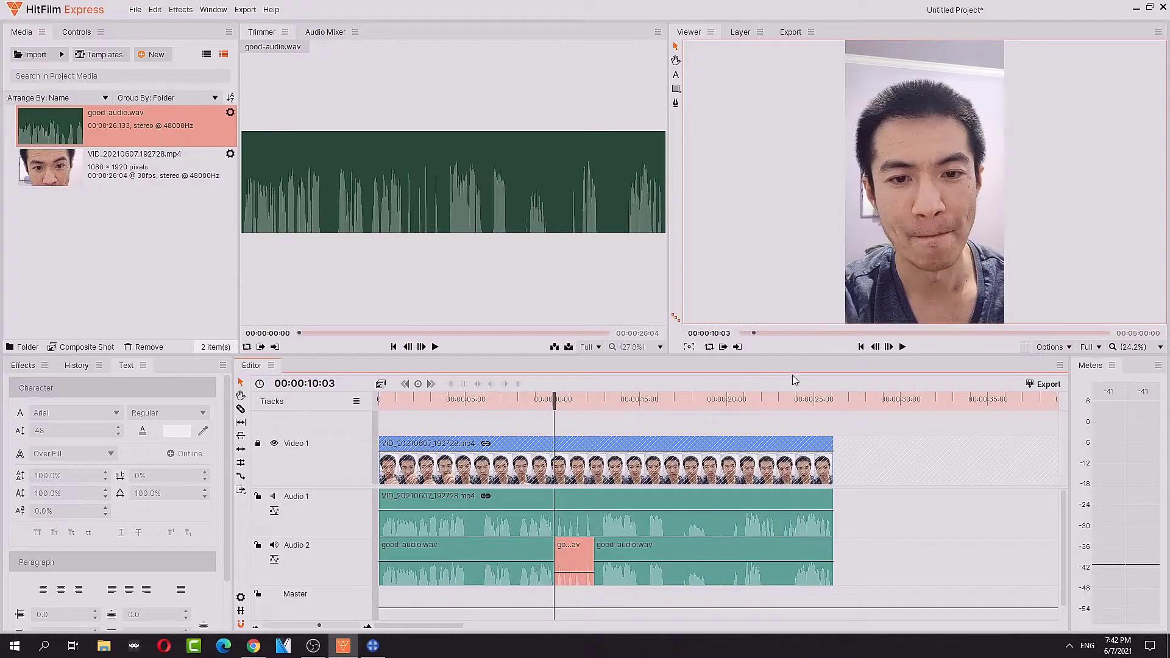
pyautogui.click(904, 346)
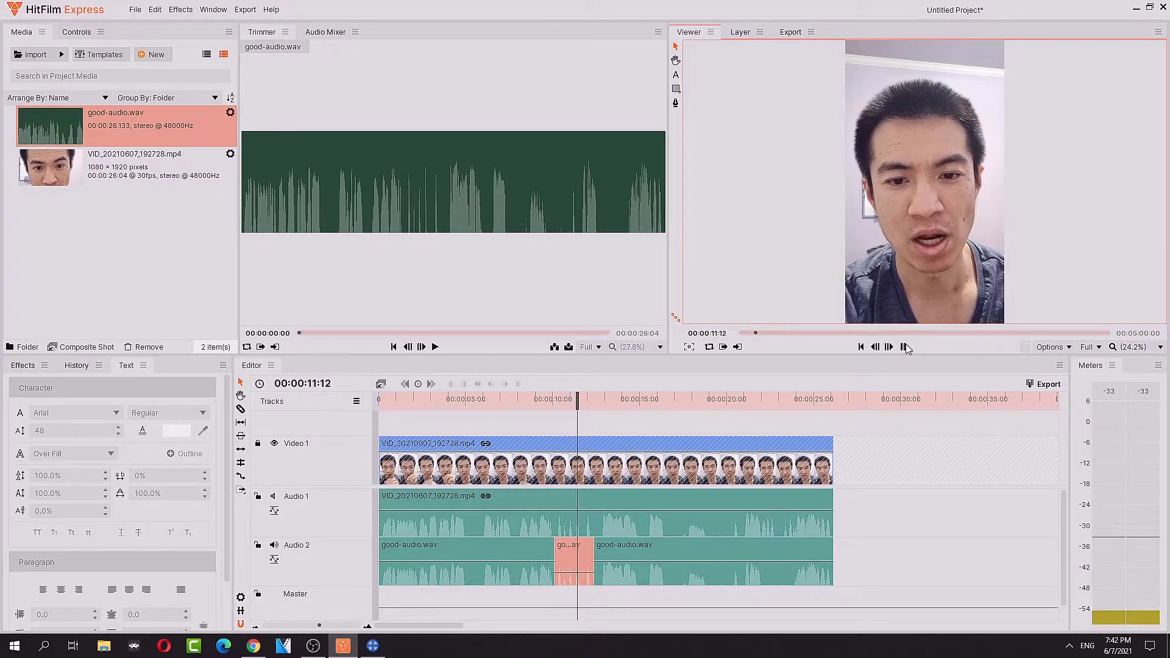
pyautogui.click(904, 347)
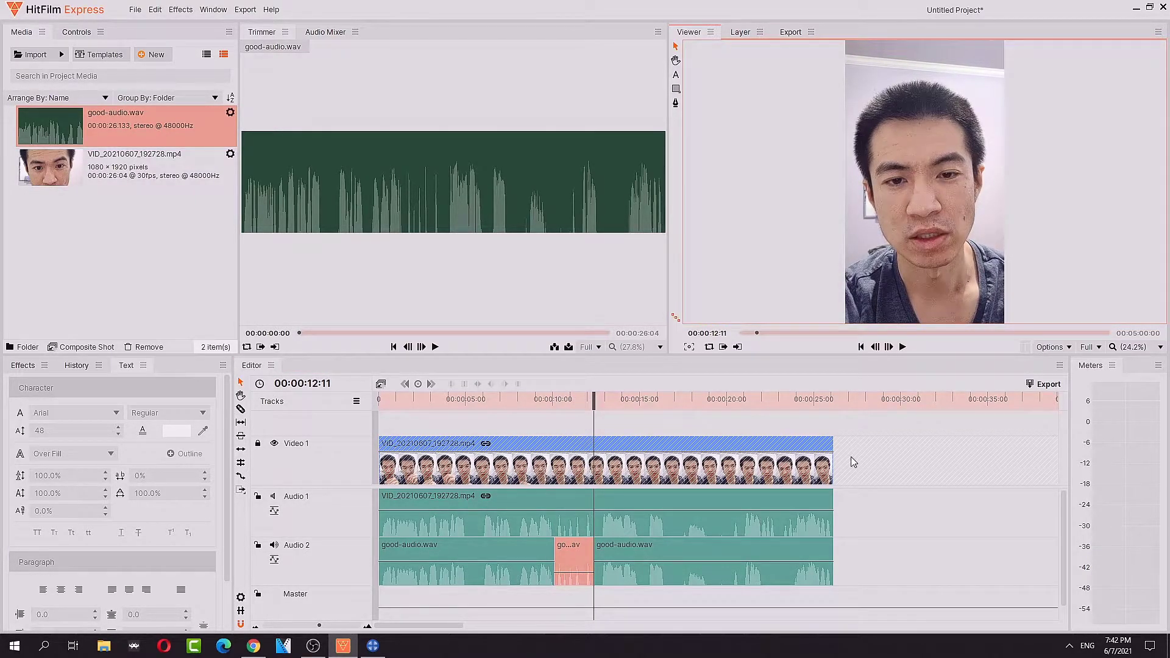
# - Raise the short middle piece's volume to its normal level, play it for comparison, and lower it again
pyautogui.moveTo(571, 565)
pyautogui.moveTo(601, 405); pyautogui.dragTo(557, 405)
pyautogui.click(903, 347)
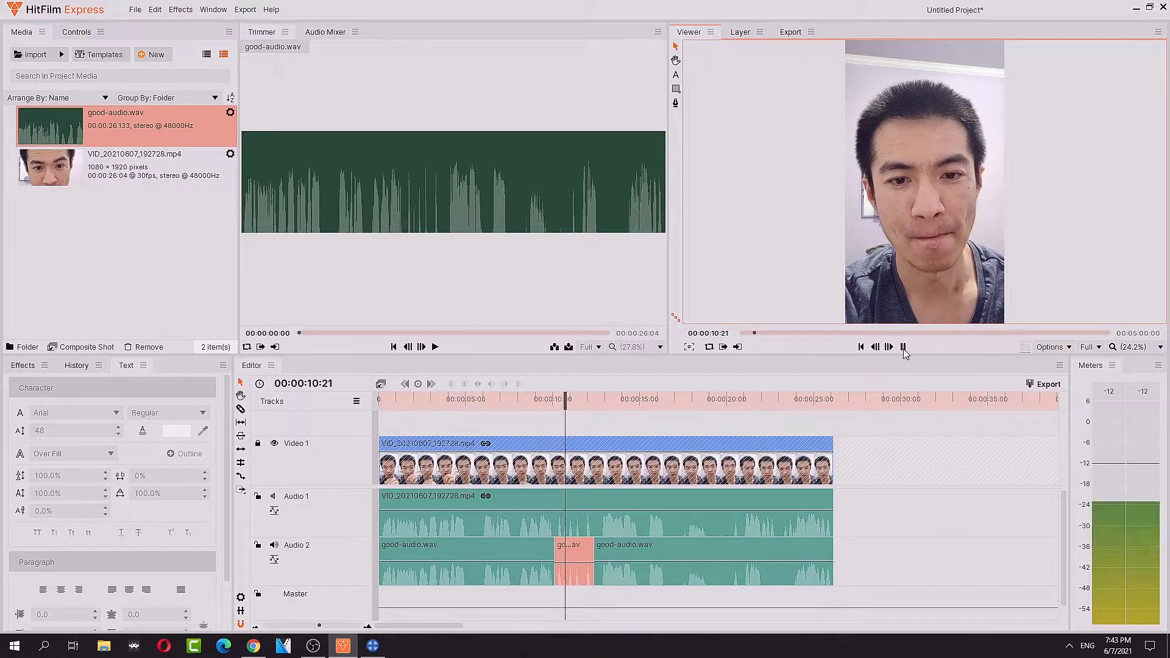
pyautogui.moveTo(578, 573); pyautogui.dragTo(577, 577)
pyautogui.click(903, 346)
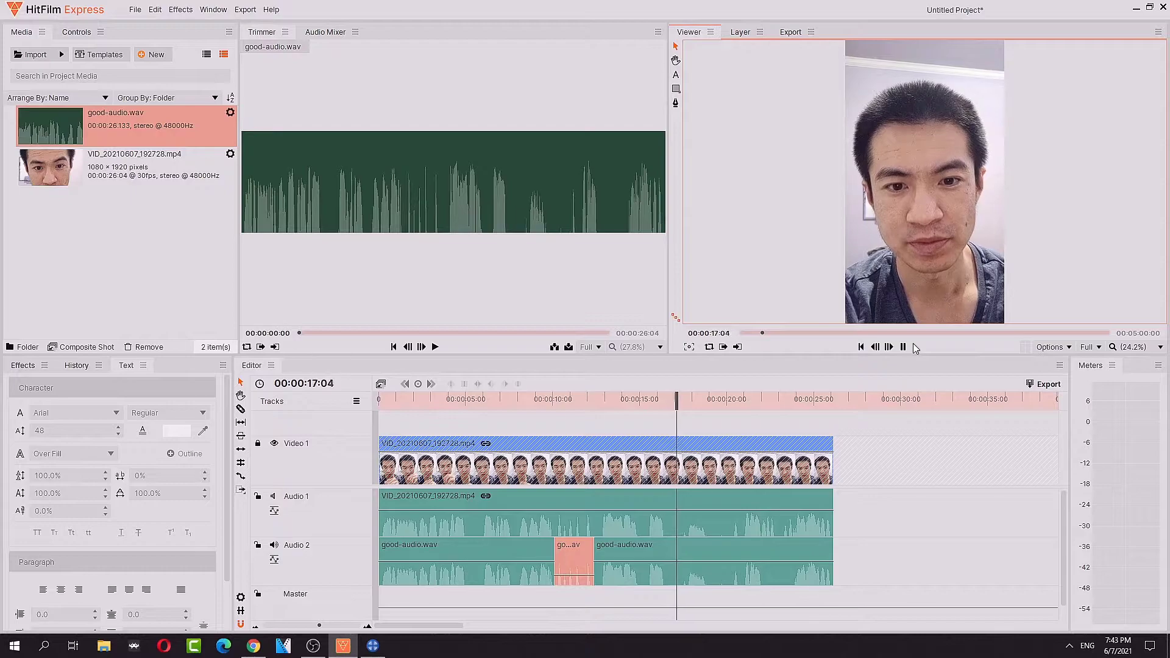
# - Slice the last good-audio.wav piece at 00:00:17:10 and trim about half a second off the start of the new piece
pyautogui.press('space')
pyautogui.moveTo(691, 405); pyautogui.dragTo(682, 407)
pyautogui.click(700, 548)
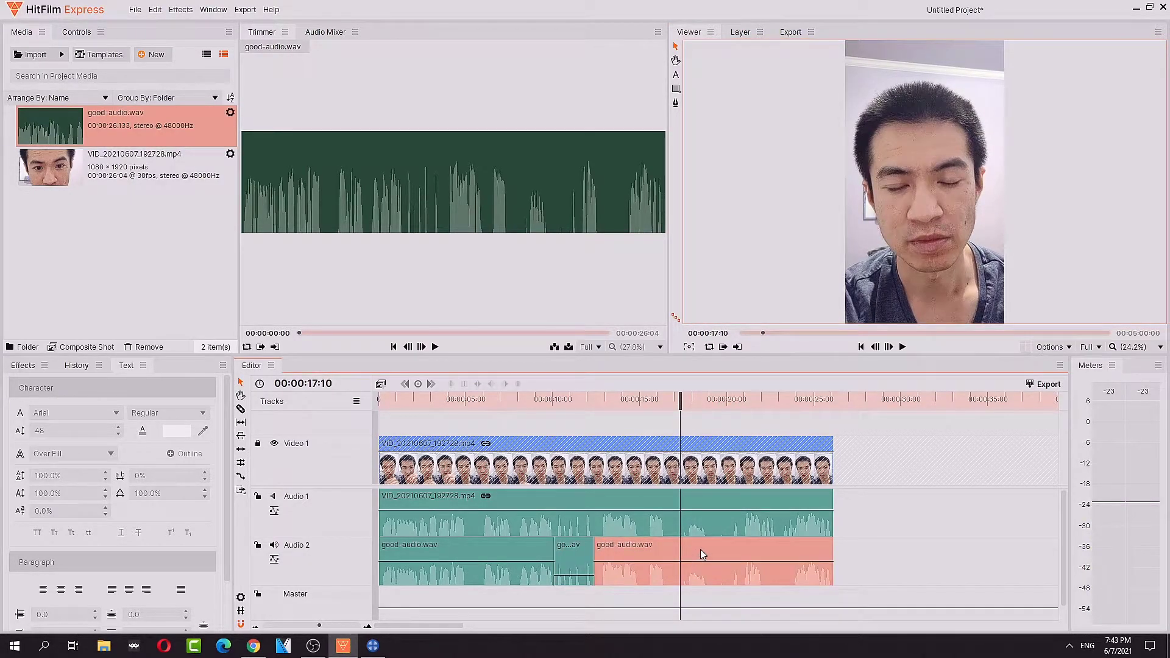
pyautogui.rightClick(700, 550)
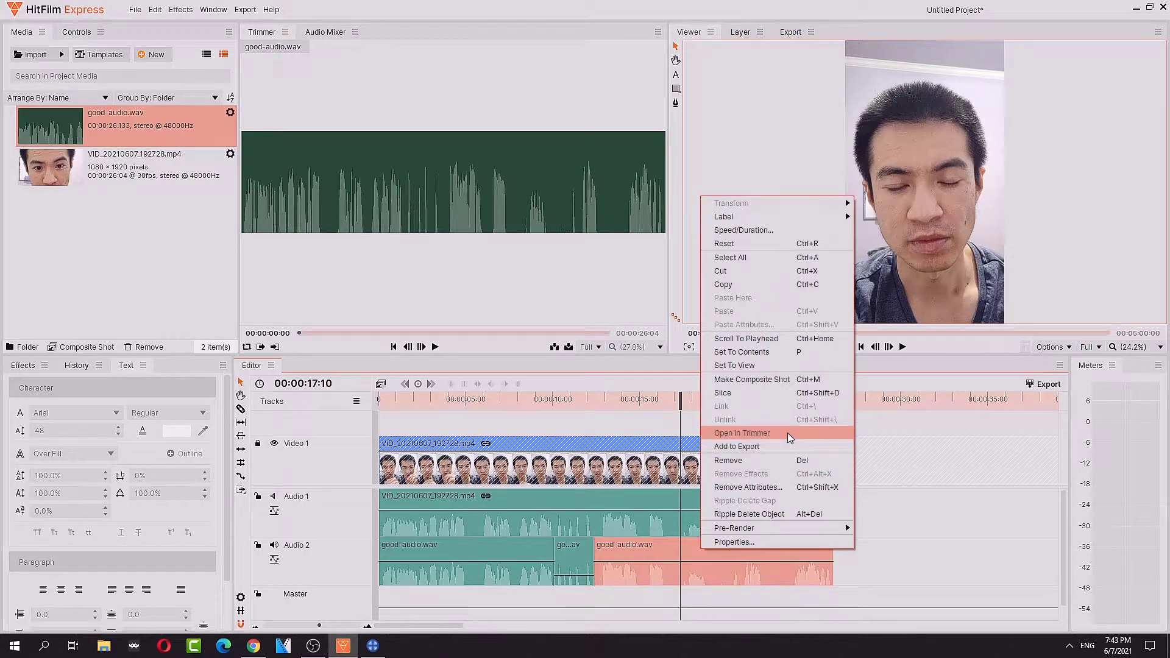
pyautogui.click(775, 393)
pyautogui.moveTo(682, 548); pyautogui.dragTo(686, 547)
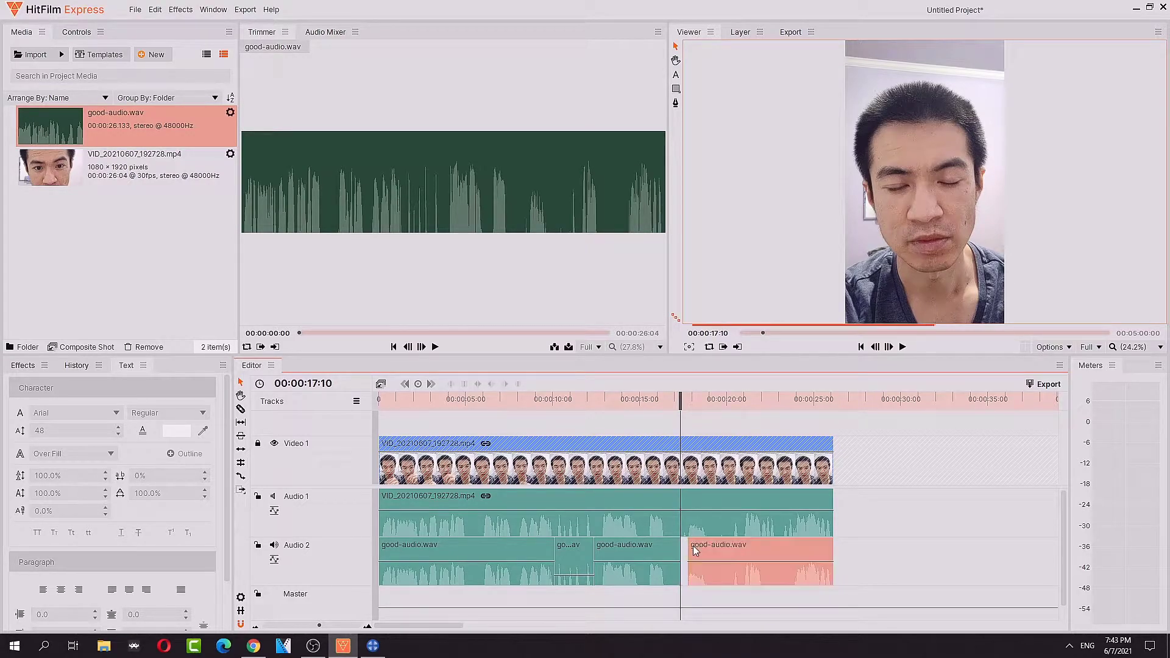
# - Play on to find the next noise, slice the last good-audio.wav piece at 00:00:20:07 and trim about 0.6 seconds off the new piece's start
pyautogui.click(903, 346)
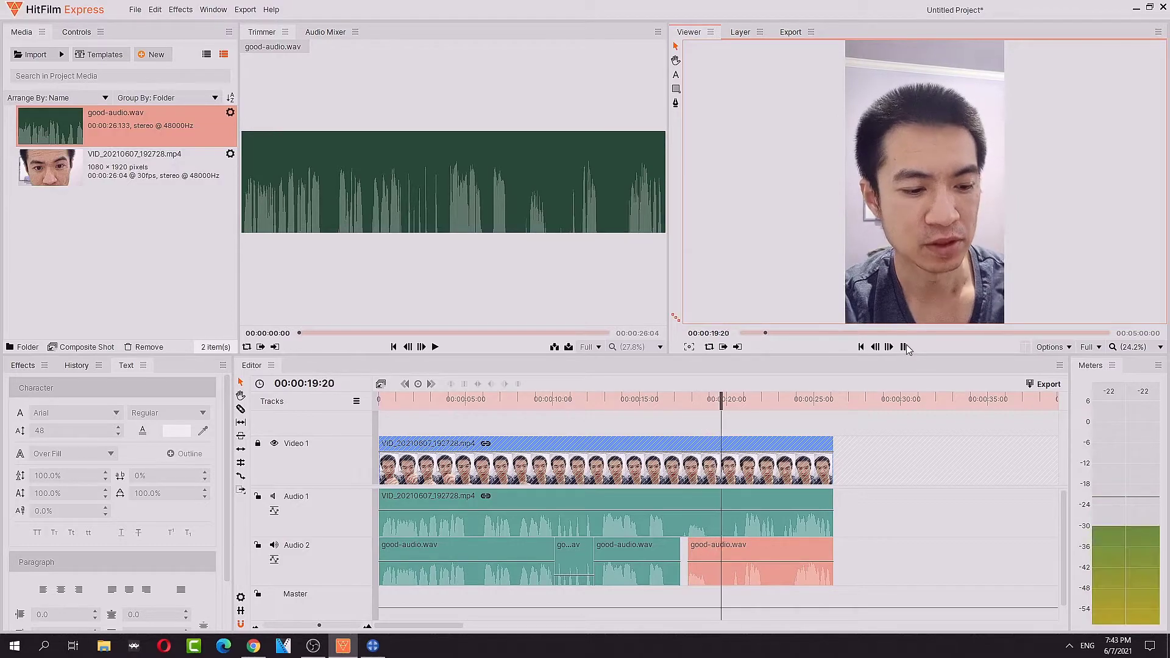
pyautogui.click(904, 347)
pyautogui.moveTo(744, 408); pyautogui.dragTo(733, 409)
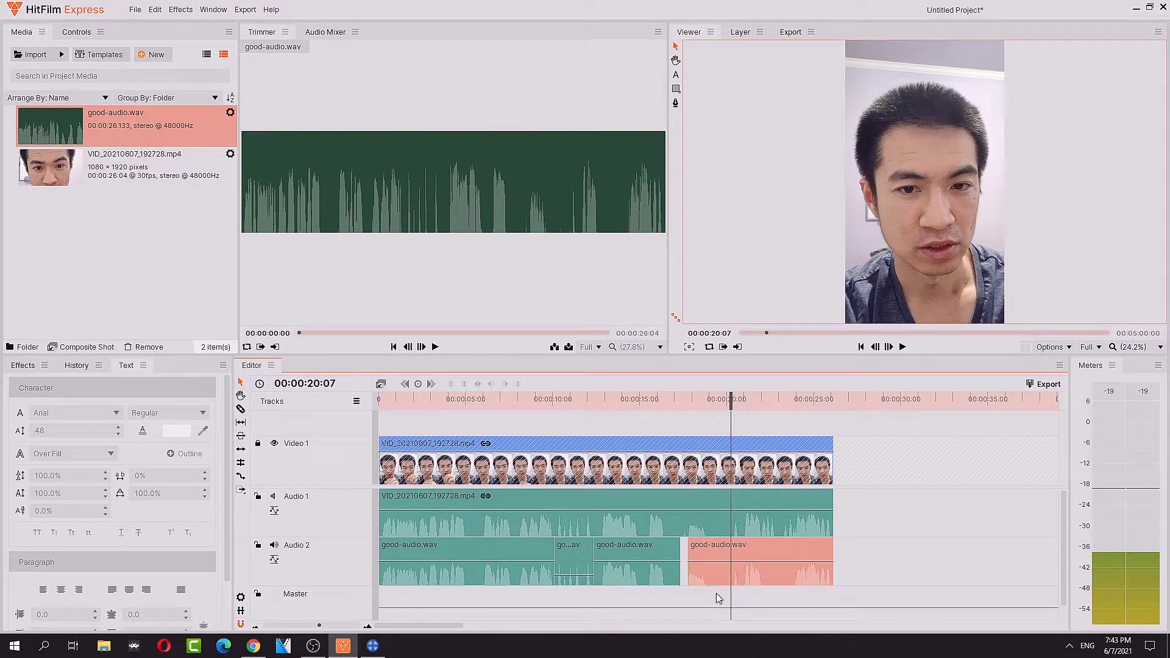
pyautogui.rightClick(744, 550)
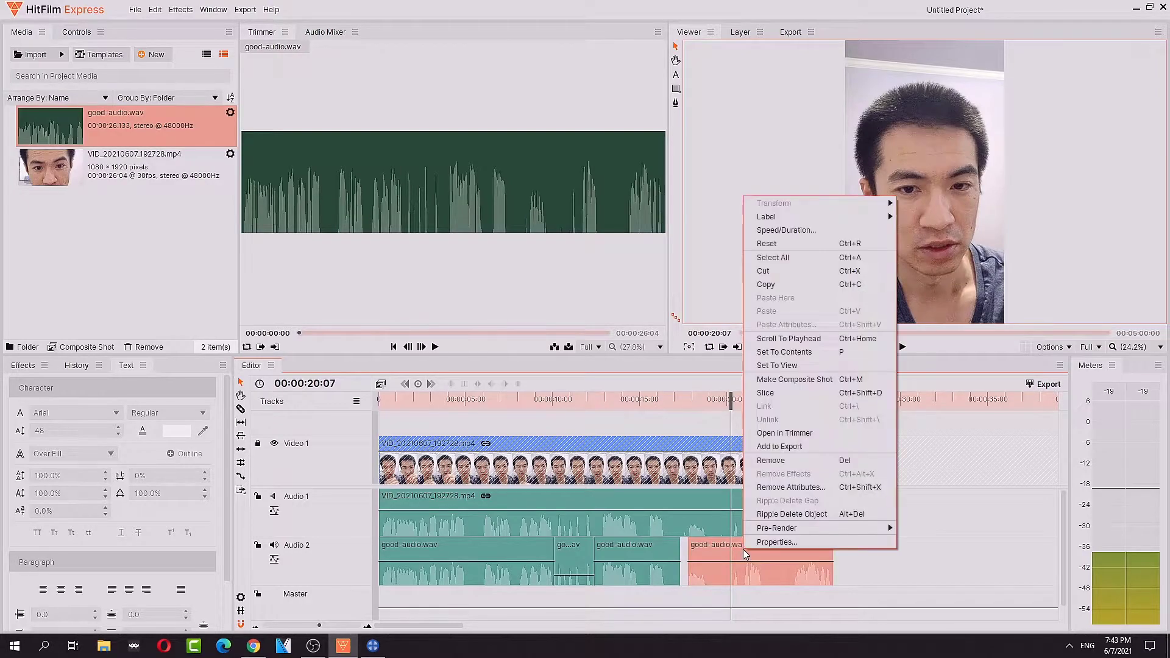
pyautogui.click(818, 392)
pyautogui.moveTo(732, 552); pyautogui.dragTo(741, 552)
# - Slice the last good-audio.wav piece at 00:00:21:28 and again at 00:00:23:24 to isolate the section in between
pyautogui.click(903, 346)
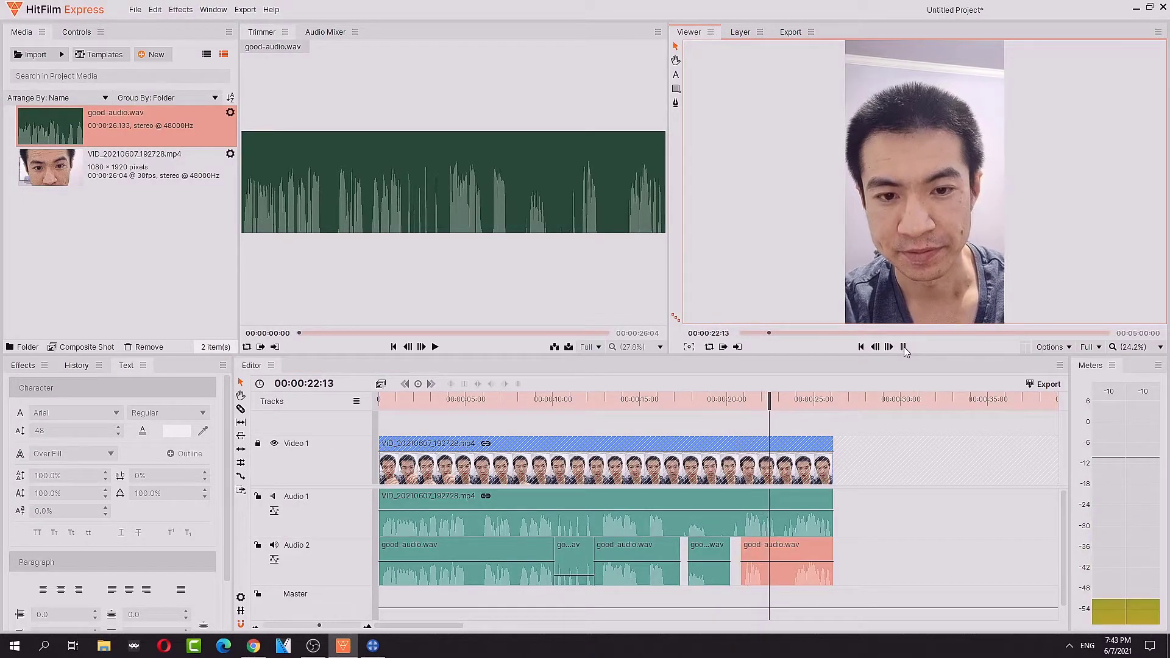
pyautogui.click(904, 346)
pyautogui.moveTo(811, 402); pyautogui.dragTo(762, 409)
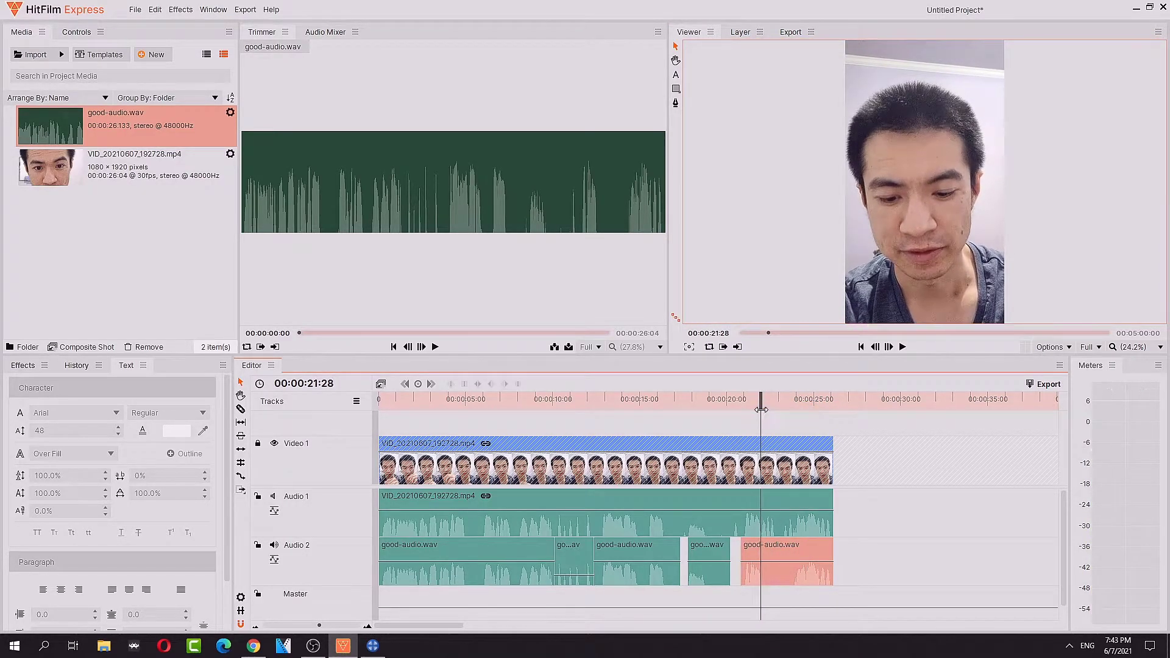
pyautogui.rightClick(783, 553)
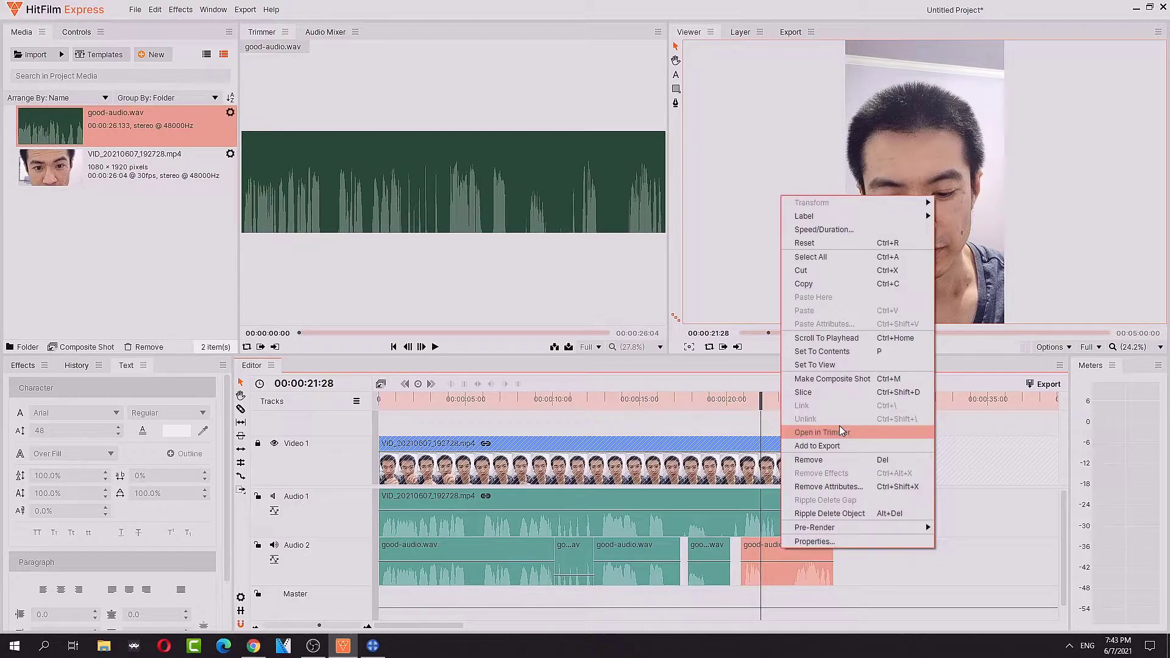
pyautogui.click(839, 393)
pyautogui.moveTo(786, 403); pyautogui.dragTo(793, 404)
pyautogui.click(809, 550)
pyautogui.rightClick(809, 549)
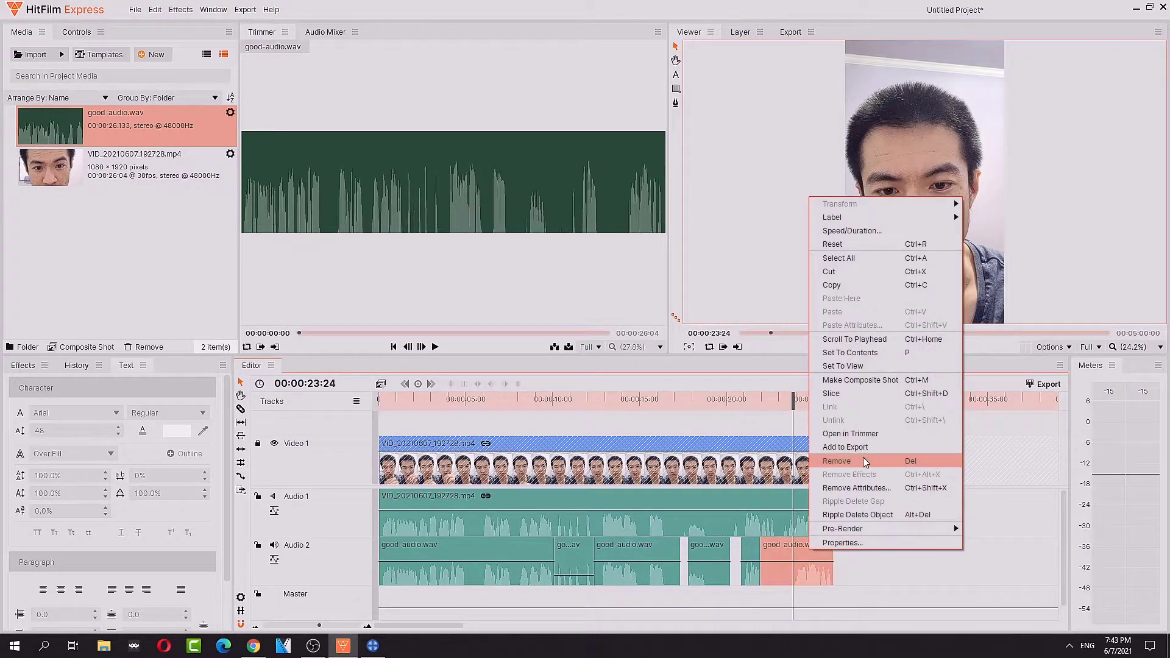
pyautogui.click(908, 398)
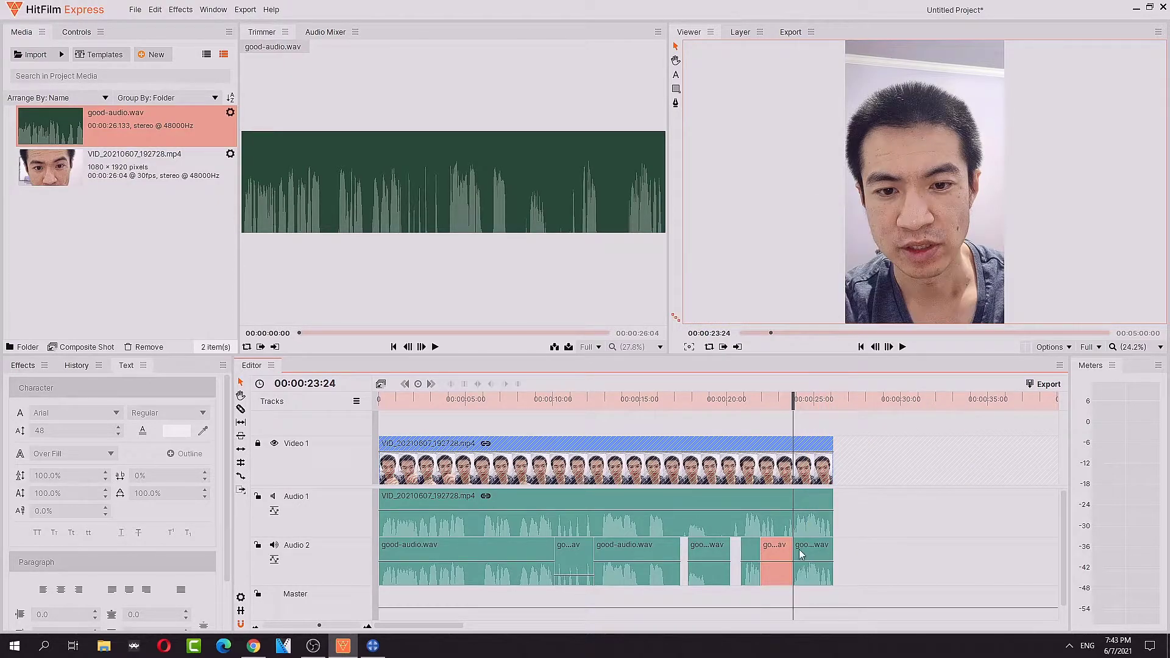
# - Lower the volume of the piece between 00:00:21:28 and 00:00:23:24 to -60 dB and play from just before it to the clip's end
pyautogui.moveTo(783, 564); pyautogui.dragTo(783, 603)
pyautogui.moveTo(793, 413); pyautogui.dragTo(746, 412)
pyautogui.click(904, 347)
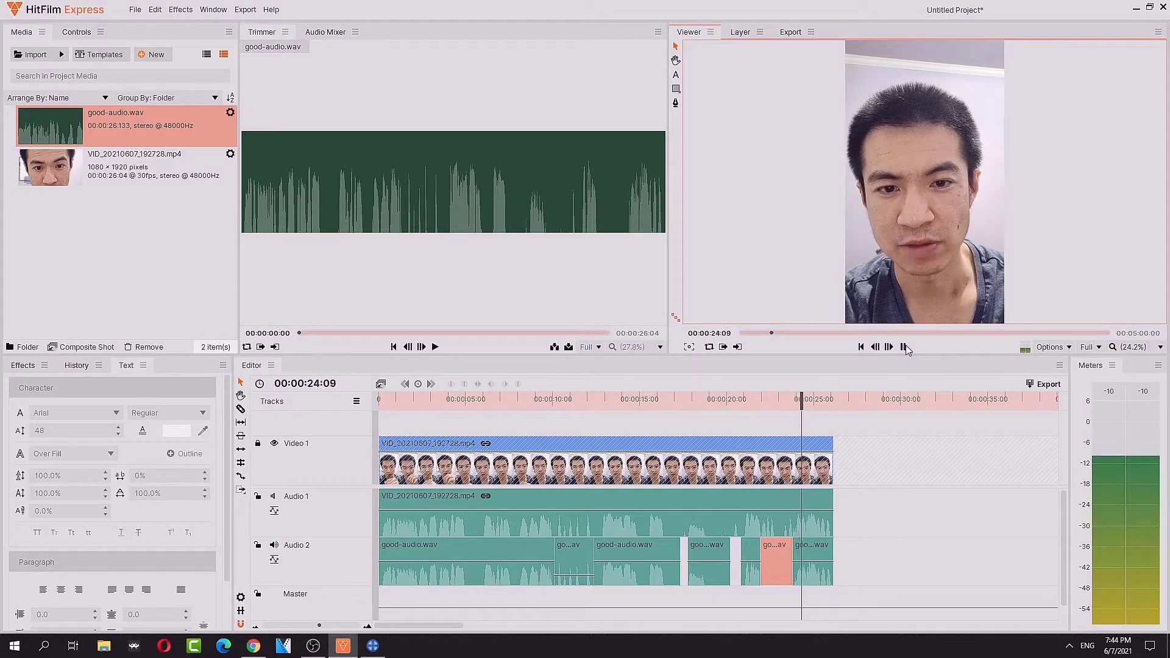
pyautogui.click(905, 346)
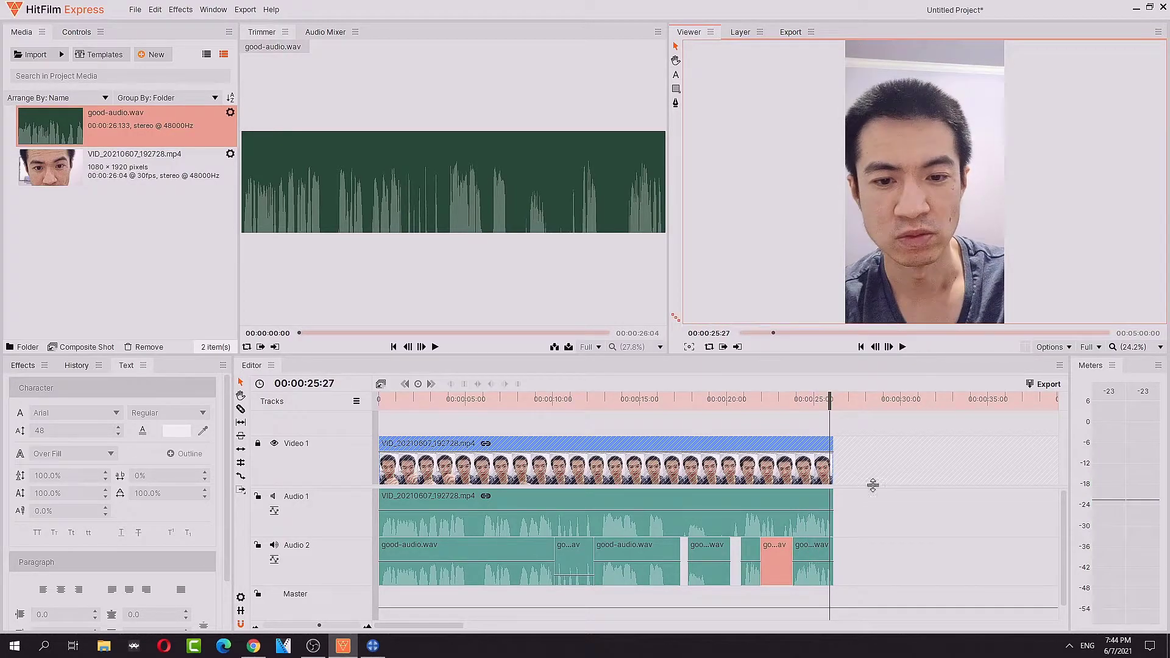
# - Play the first second of the edited timeline to check the sound and return the playhead to 00:00:00:00
pyautogui.moveTo(831, 445); pyautogui.dragTo(644, 443)
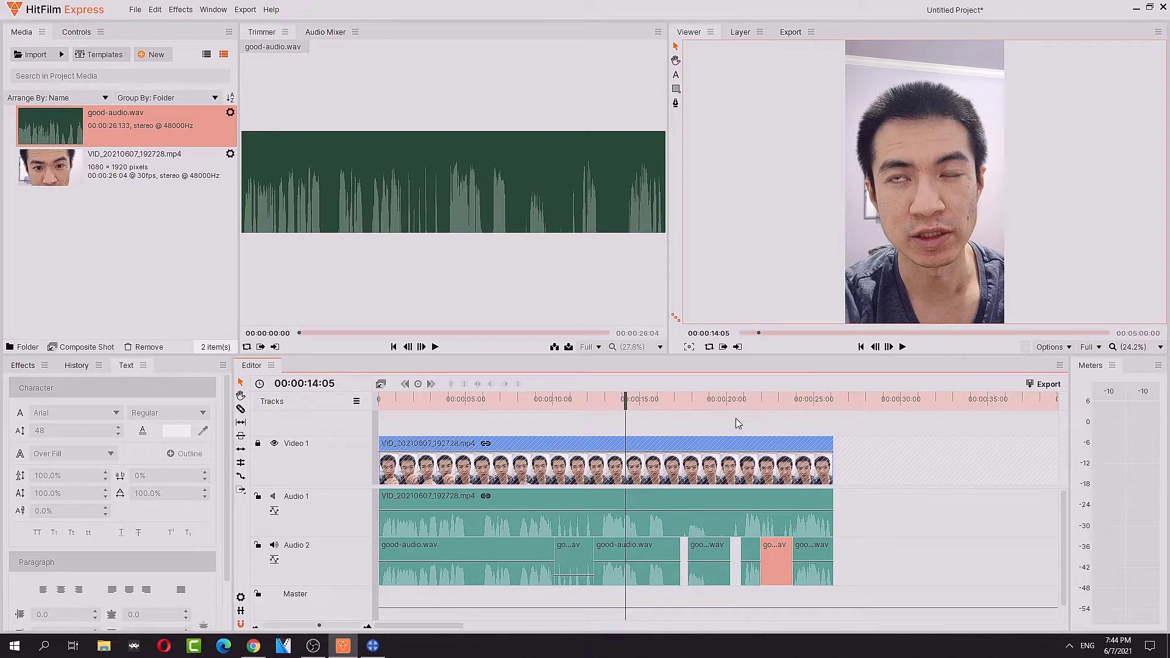
pyautogui.moveTo(636, 403); pyautogui.dragTo(382, 409)
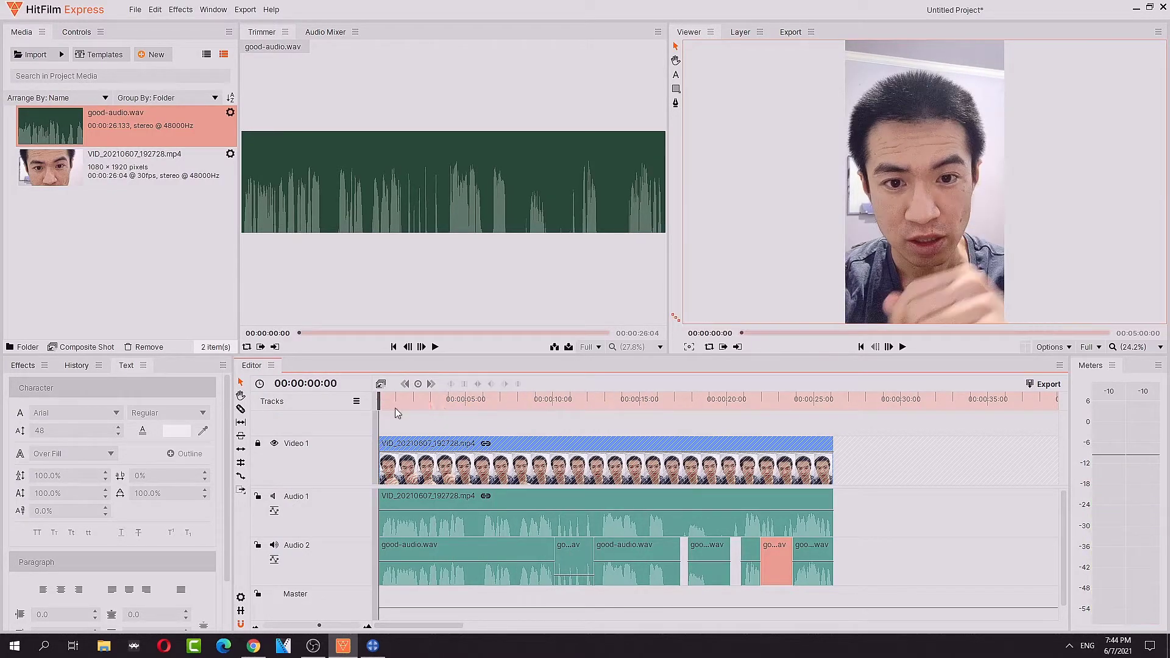
pyautogui.click(904, 347)
pyautogui.click(904, 347)
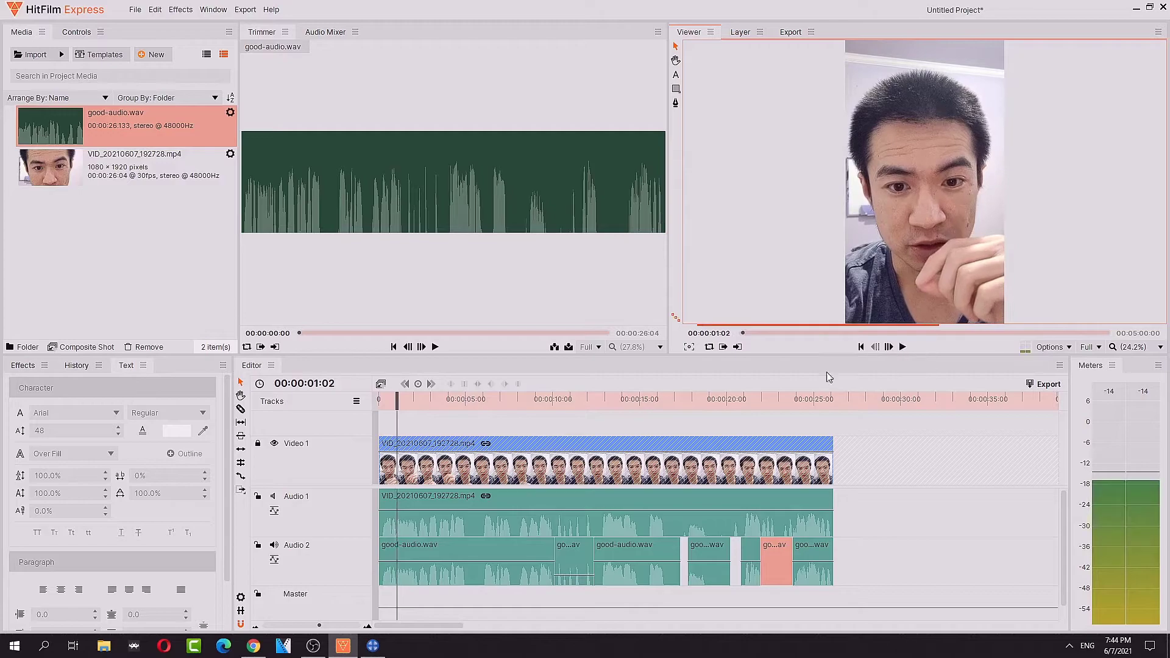
pyautogui.moveTo(393, 407); pyautogui.dragTo(377, 409)
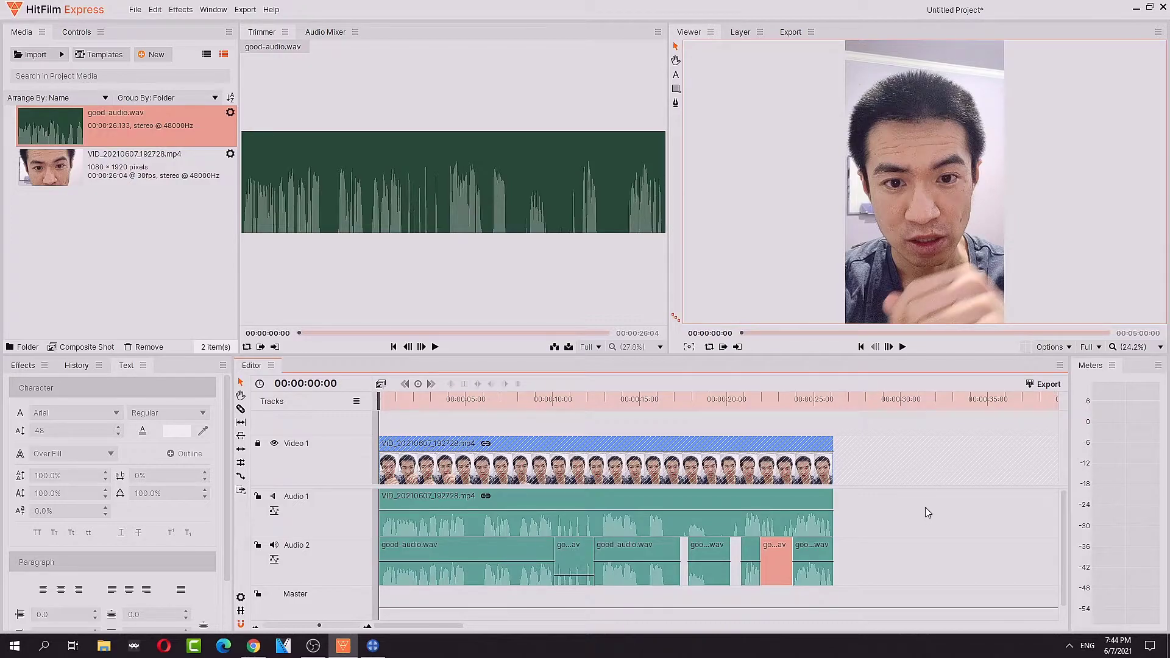
# - Set the default export preset to YouTube 1080p HD and export the timeline to the Desktop as fixed-vid.mp4
pyautogui.click(791, 32)
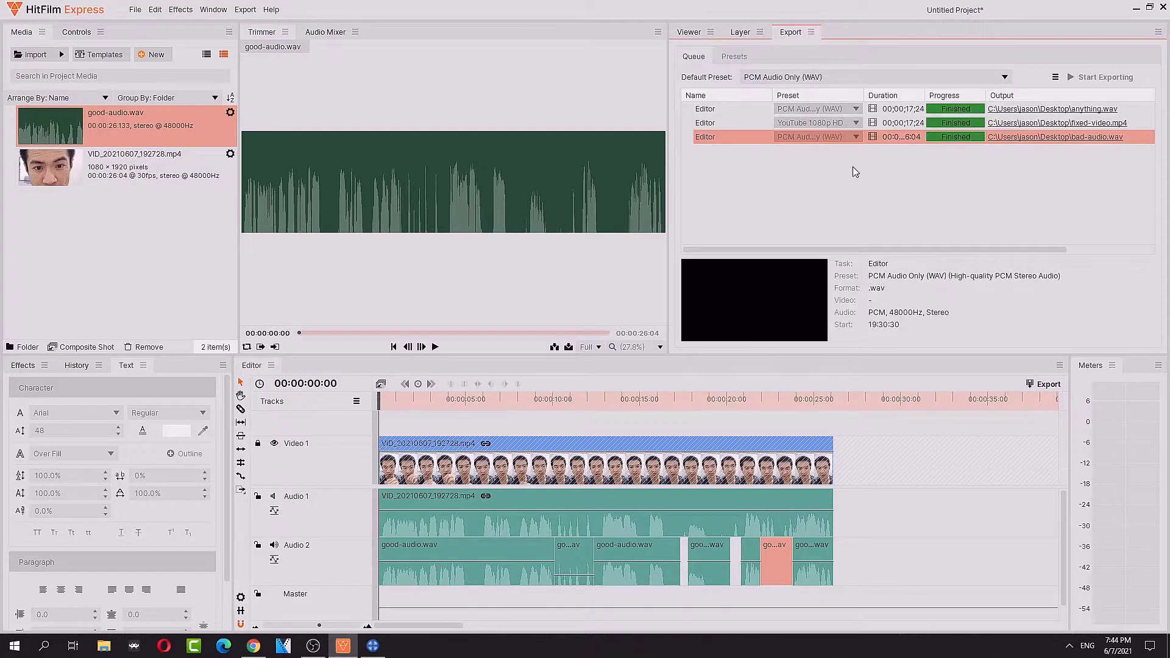
pyautogui.click(820, 76)
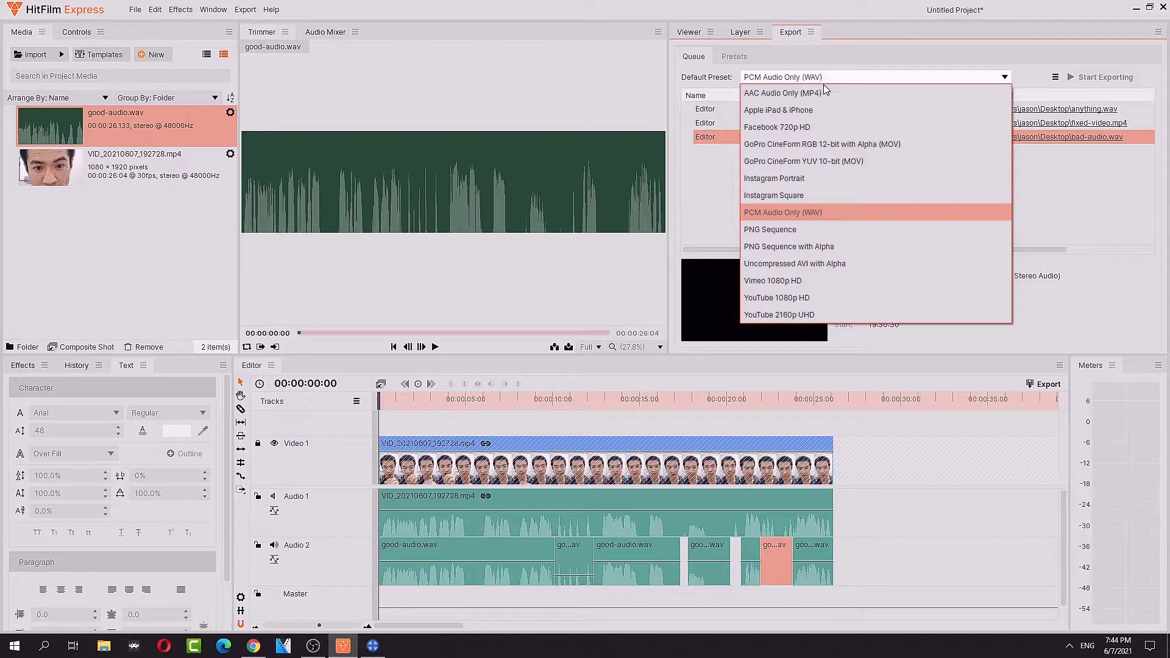
pyautogui.click(810, 298)
pyautogui.click(245, 9)
pyautogui.click(356, 54)
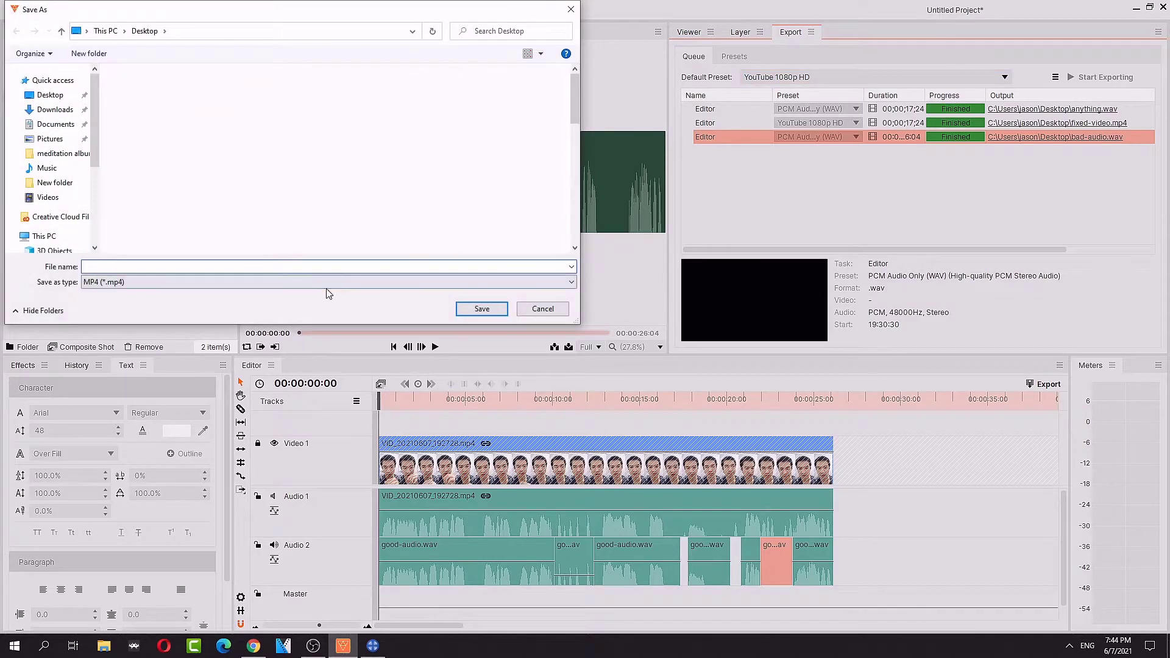
pyautogui.write('fixed-vid')
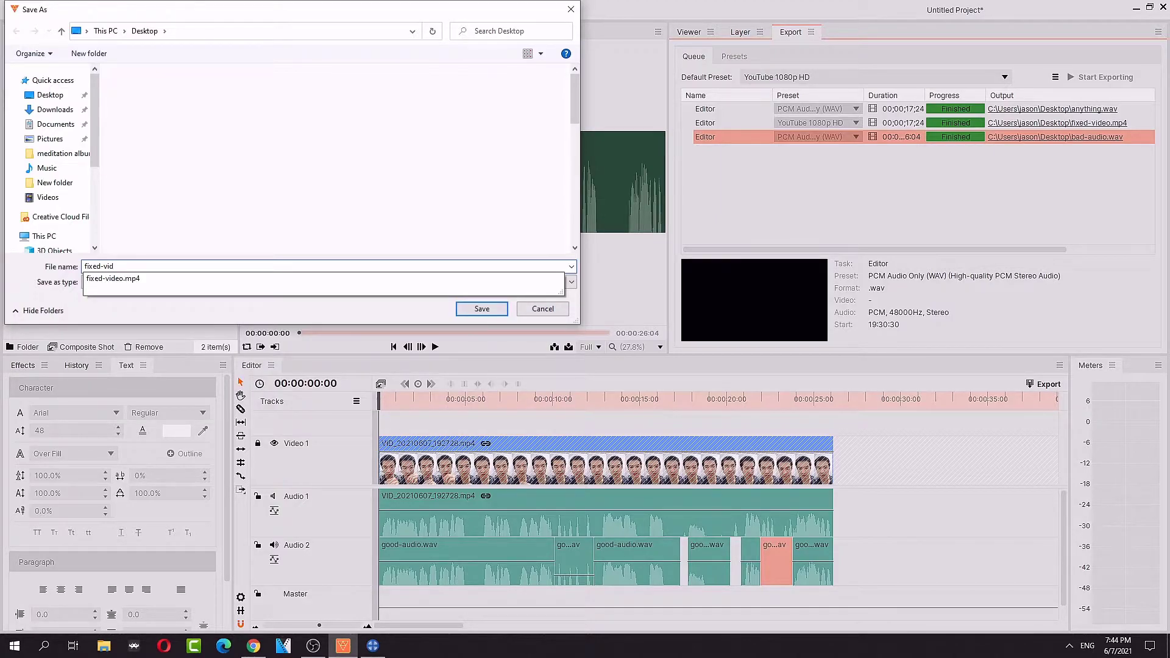
pyautogui.press('Return')
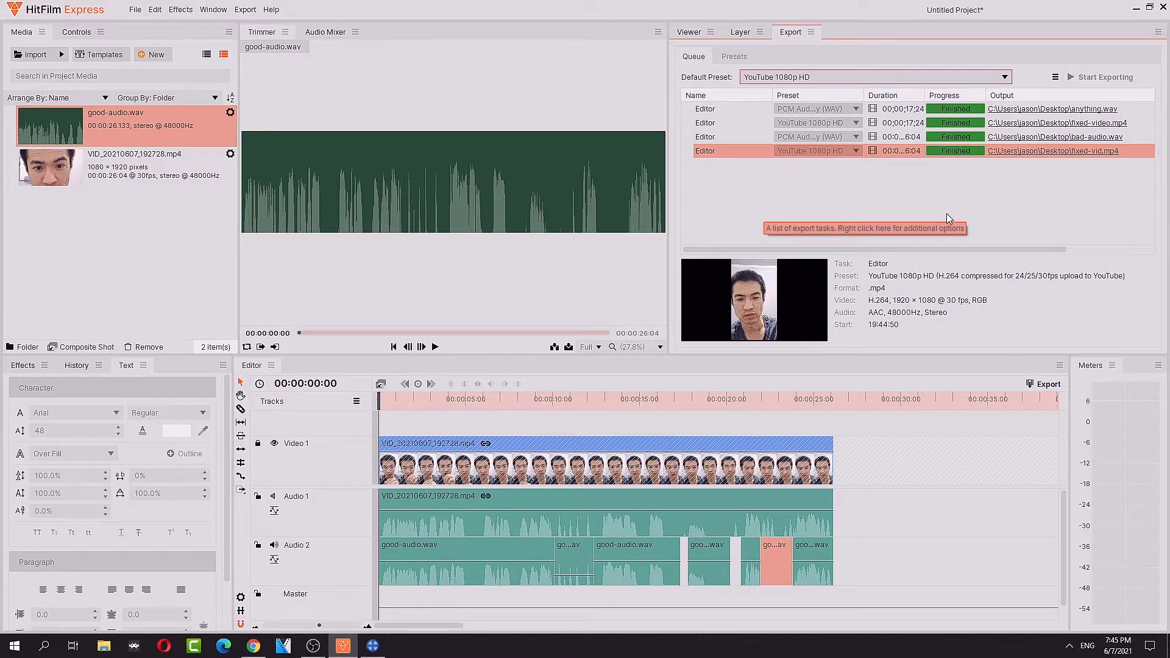
# - Unlock the Video 1 track, lock the Audio 2 track and bring back the video preview
pyautogui.click(253, 447)
pyautogui.click(258, 545)
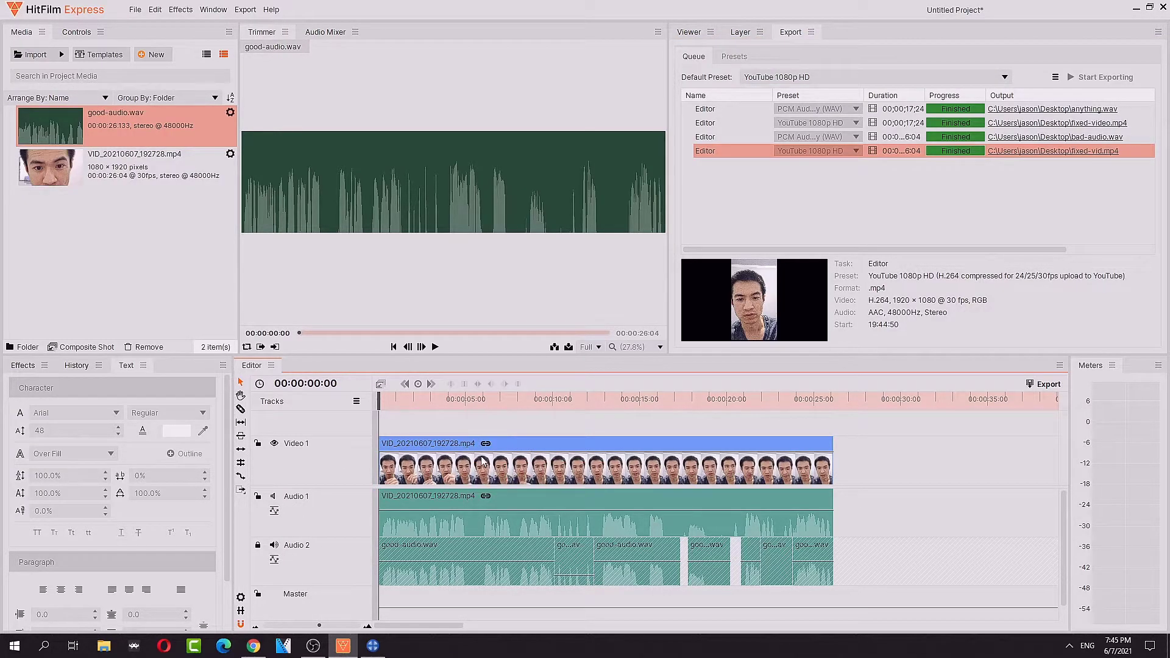
pyautogui.click(697, 35)
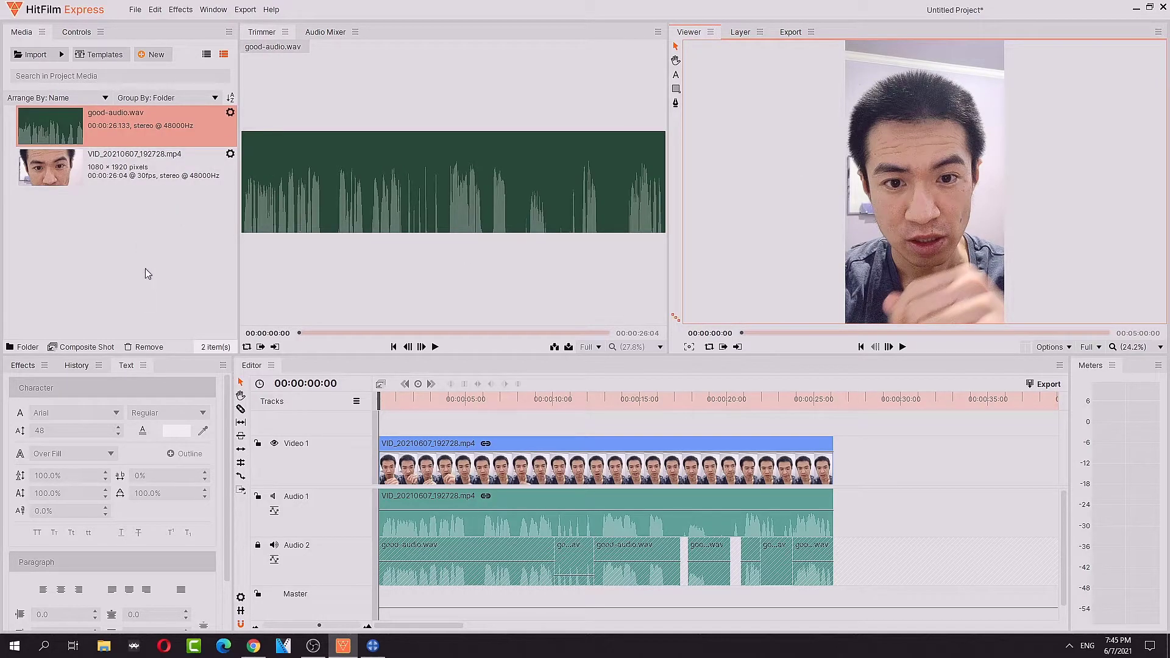
# - Switch the workspace layout to Colorist
pyautogui.click(212, 9)
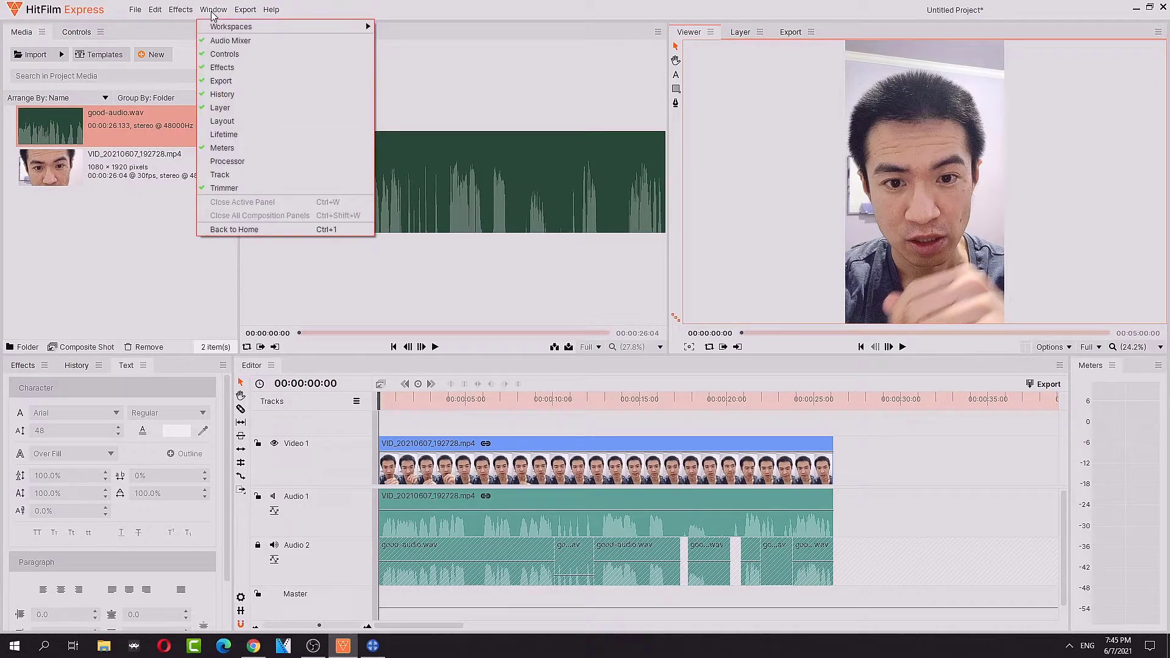
pyautogui.moveTo(228, 27)
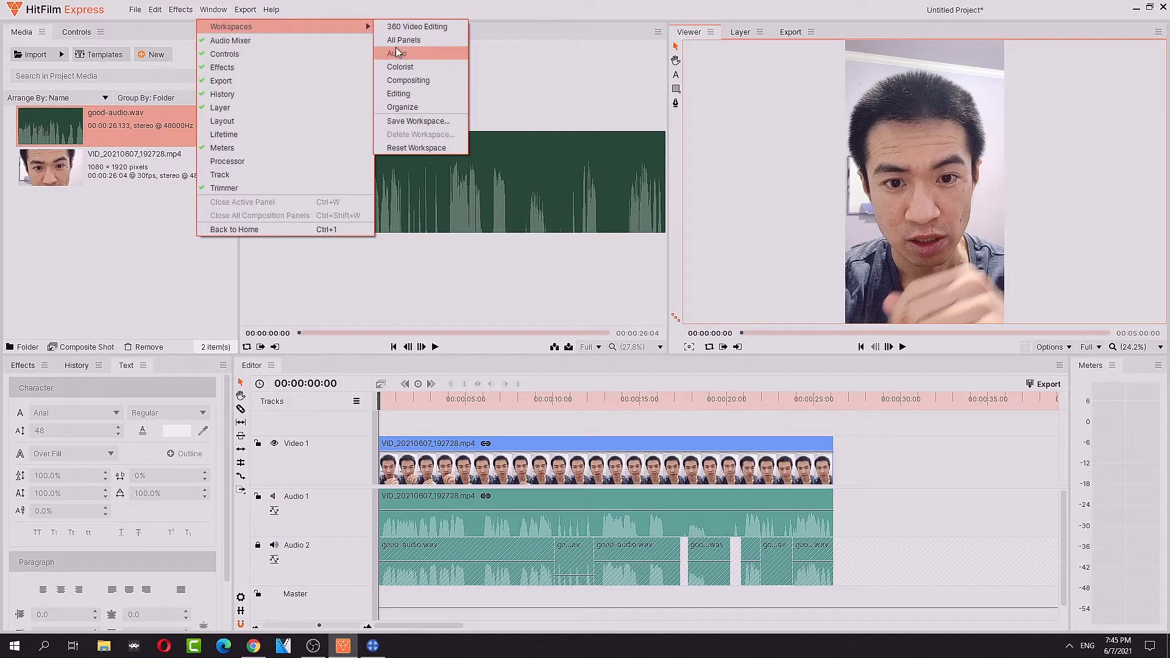
pyautogui.click(421, 67)
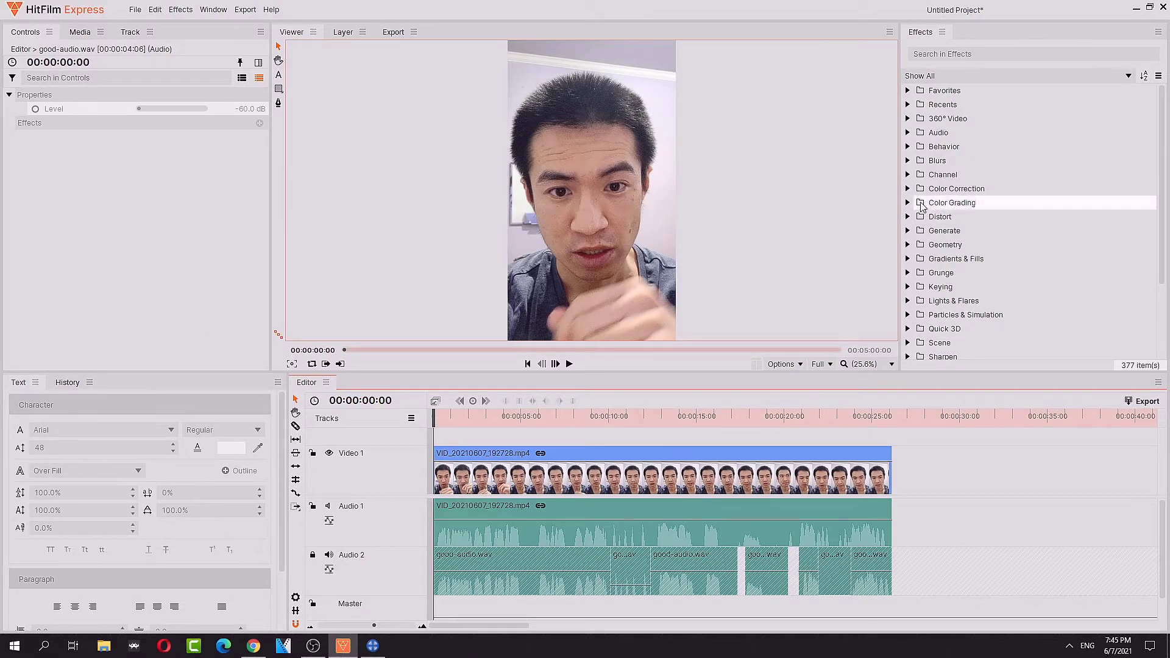
# - Apply the Auto Color and Auto Levels color correction effects to the VID_20210607_192728.mp4 clip
pyautogui.click(908, 189)
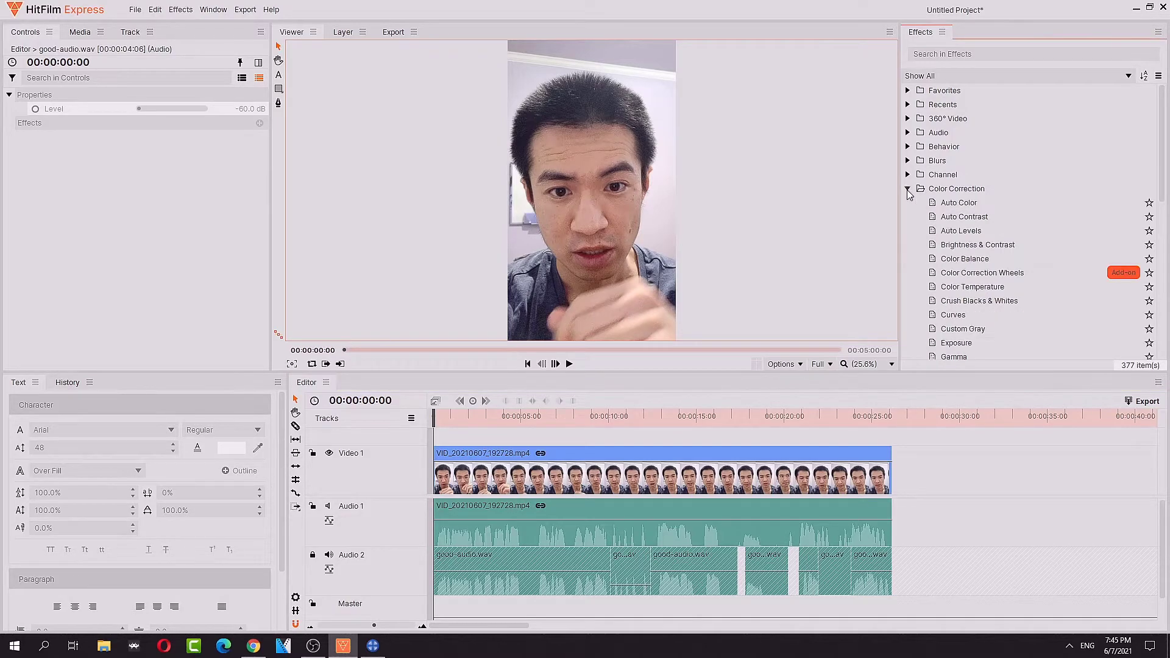
pyautogui.moveTo(954, 206); pyautogui.dragTo(669, 457)
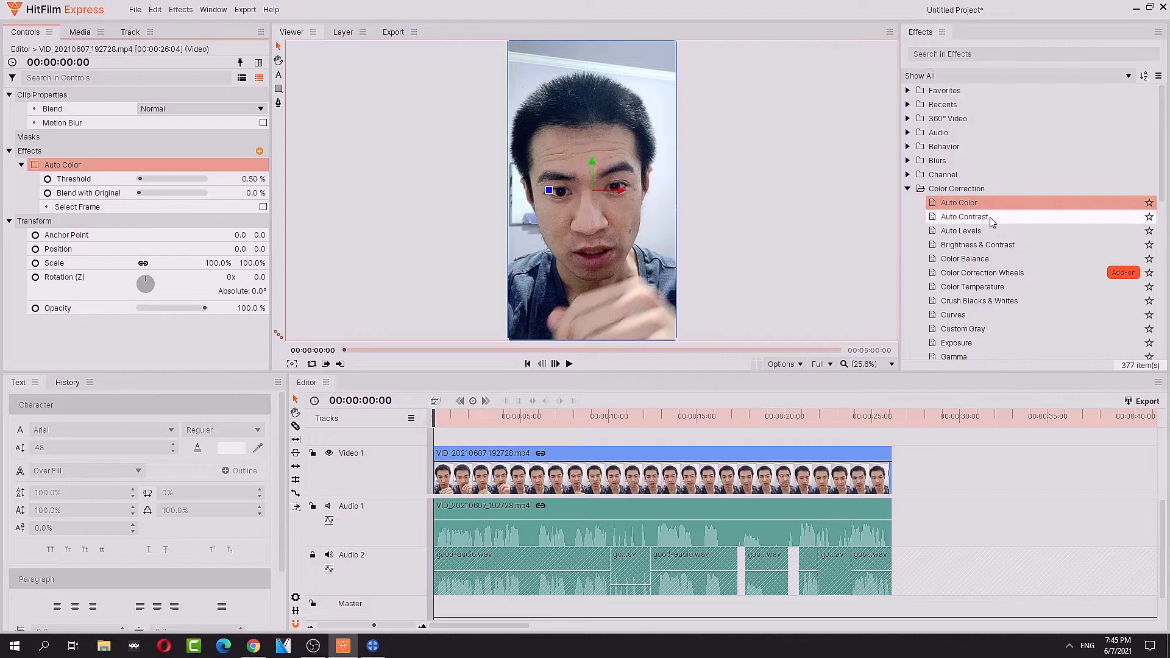
pyautogui.click(984, 233)
pyautogui.moveTo(627, 258); pyautogui.dragTo(634, 259)
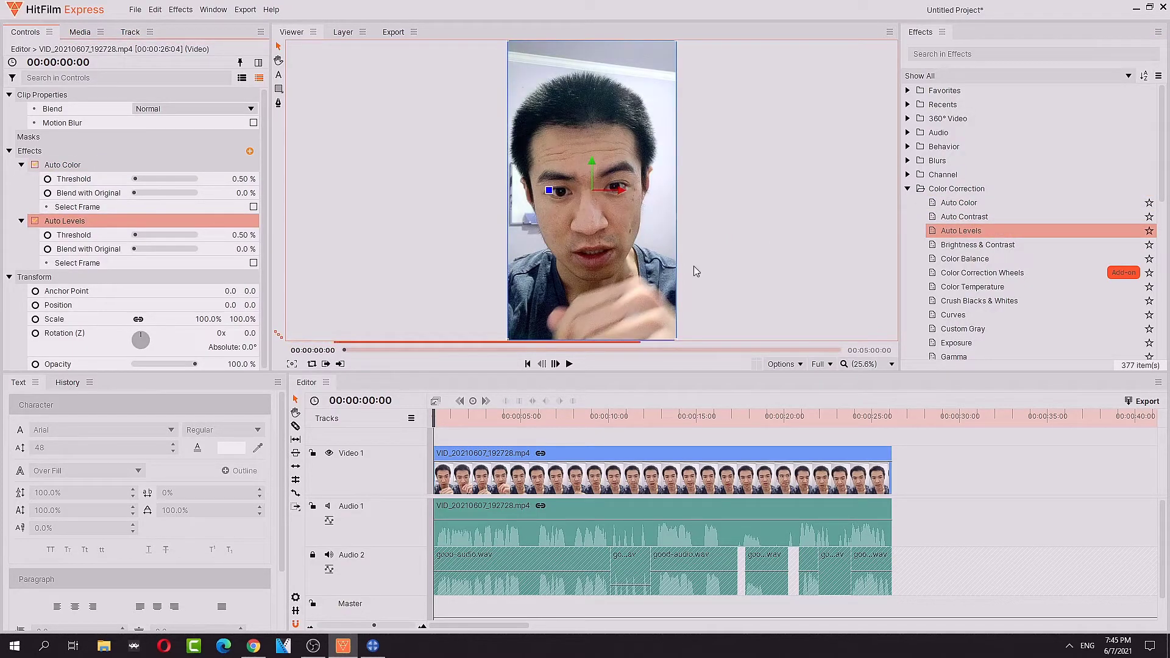
# - Apply the Color Balance color correction effect to the VID_20210607_192728.mp4 clip
pyautogui.click(1002, 245)
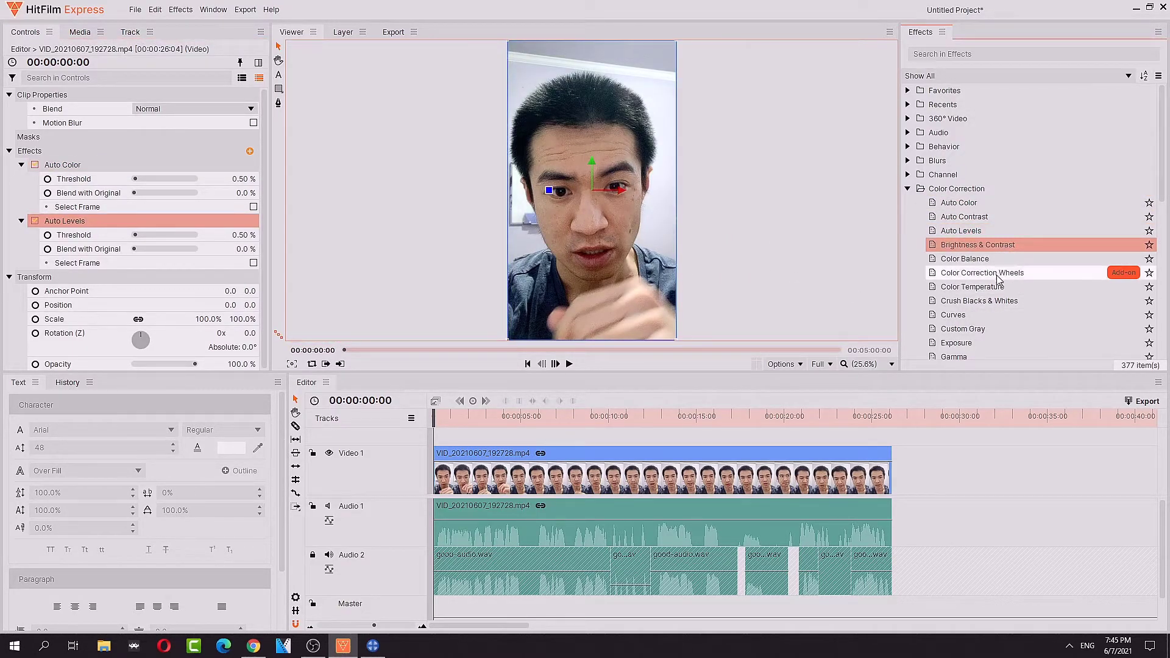
pyautogui.click(970, 260)
pyautogui.moveTo(616, 272); pyautogui.dragTo(616, 272)
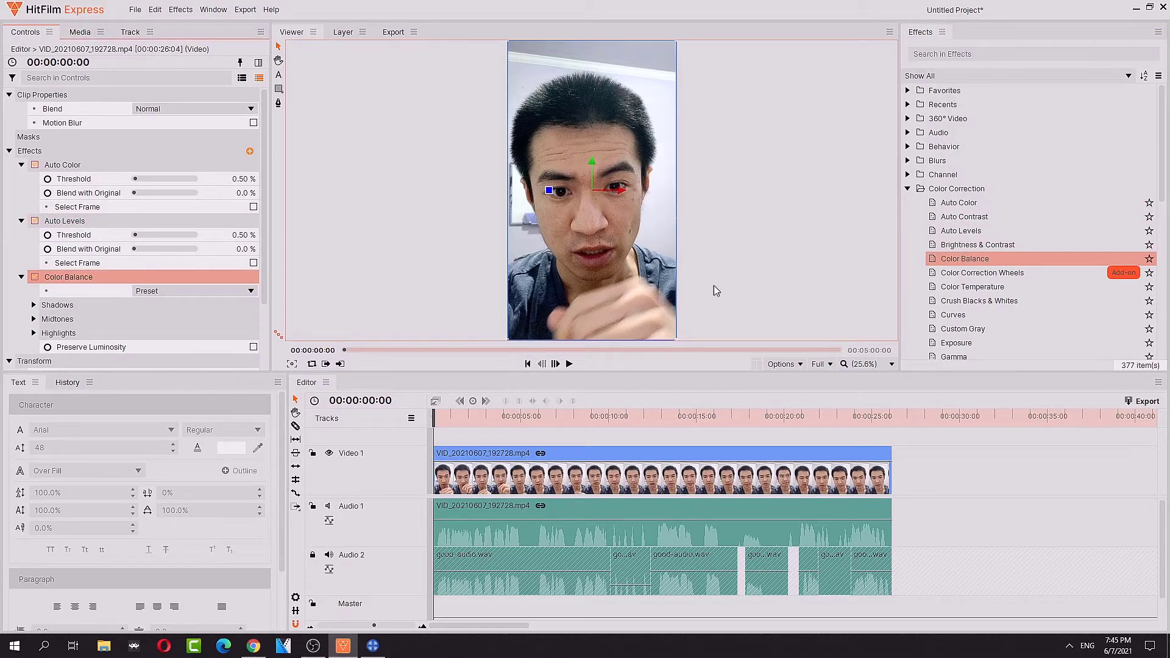
# - Apply the Color Correction Wheels effect to the clip and widen the effect controls area to show its wheels and sliders
pyautogui.click(1005, 278)
pyautogui.moveTo(1005, 282); pyautogui.dragTo(616, 271)
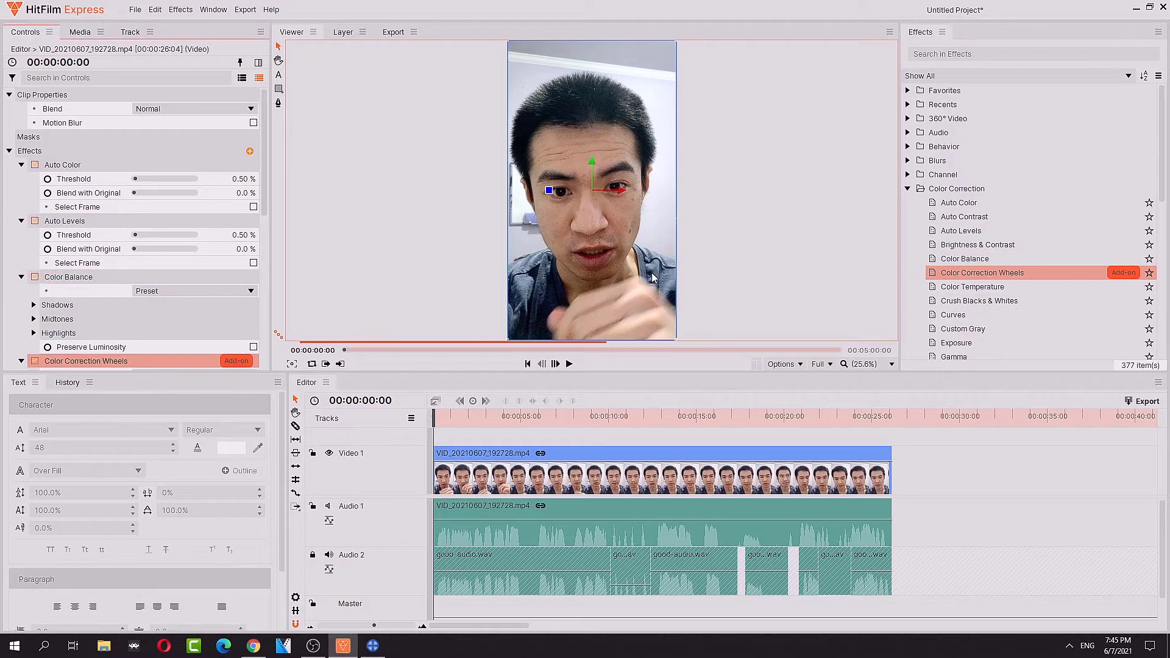
pyautogui.scroll(-8, 160, 198)
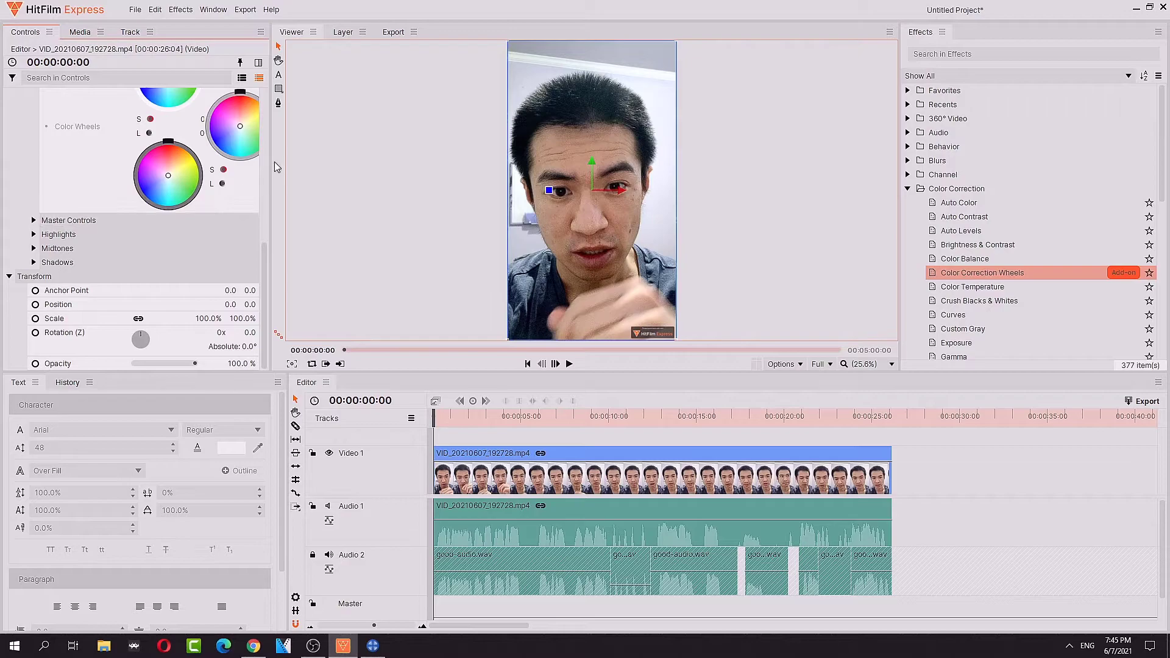
pyautogui.moveTo(275, 162); pyautogui.dragTo(551, 216)
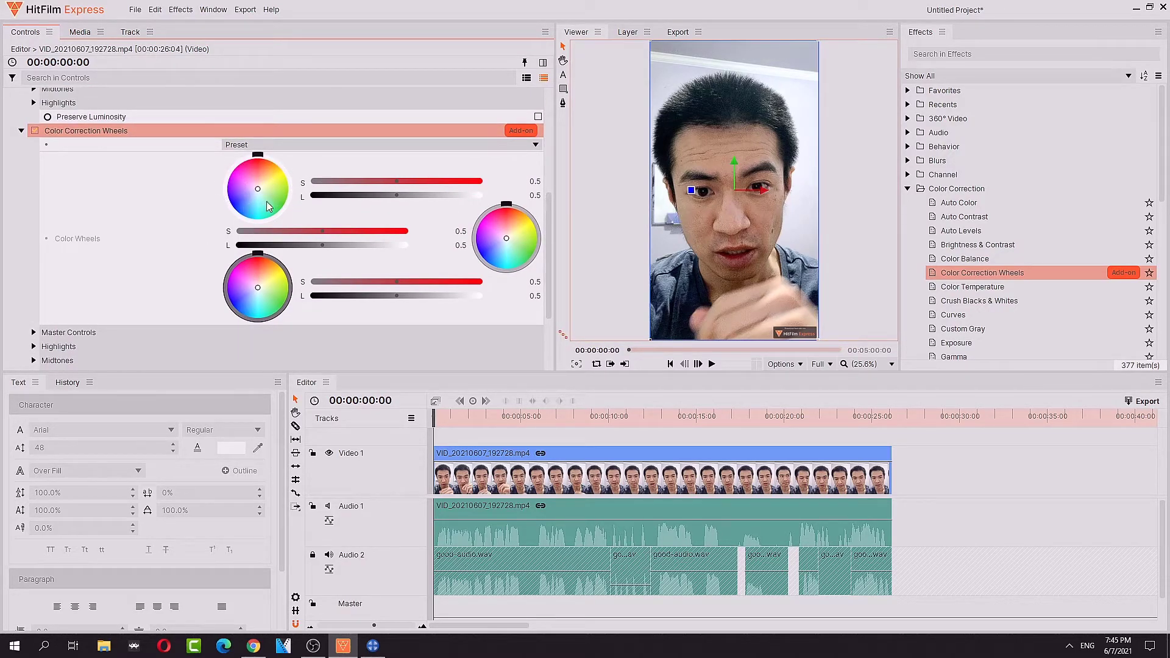
# - Try slight adjustments to the saturation of the uppermost color wheel, leaving it at 0.5
pyautogui.moveTo(398, 180); pyautogui.dragTo(393, 181)
pyautogui.moveTo(401, 185)
pyautogui.mouseDown()
pyautogui.moveTo(325, 185)
pyautogui.moveTo(397, 182)
pyautogui.mouseUp()
pyautogui.moveTo(395, 182); pyautogui.dragTo(398, 181)
# - Switch the Color Correction Wheels effect off and on to compare the picture, and remove it from the clip
pyautogui.click(36, 131)
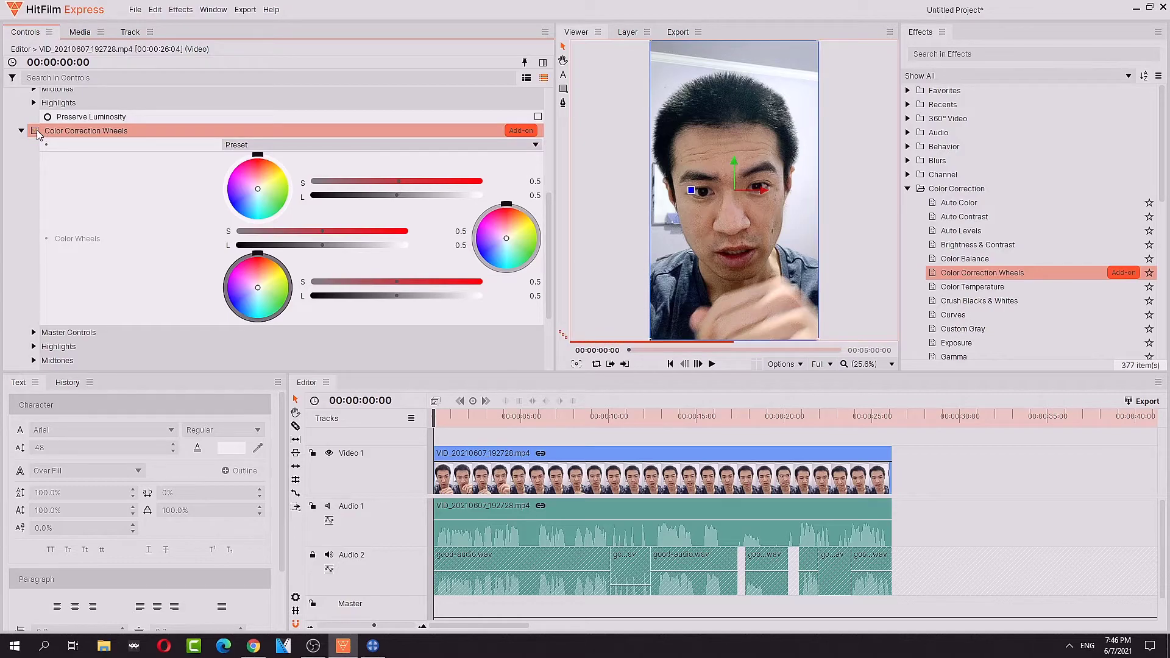
pyautogui.click(36, 131)
pyautogui.click(36, 131)
pyautogui.rightClick(76, 133)
pyautogui.click(140, 230)
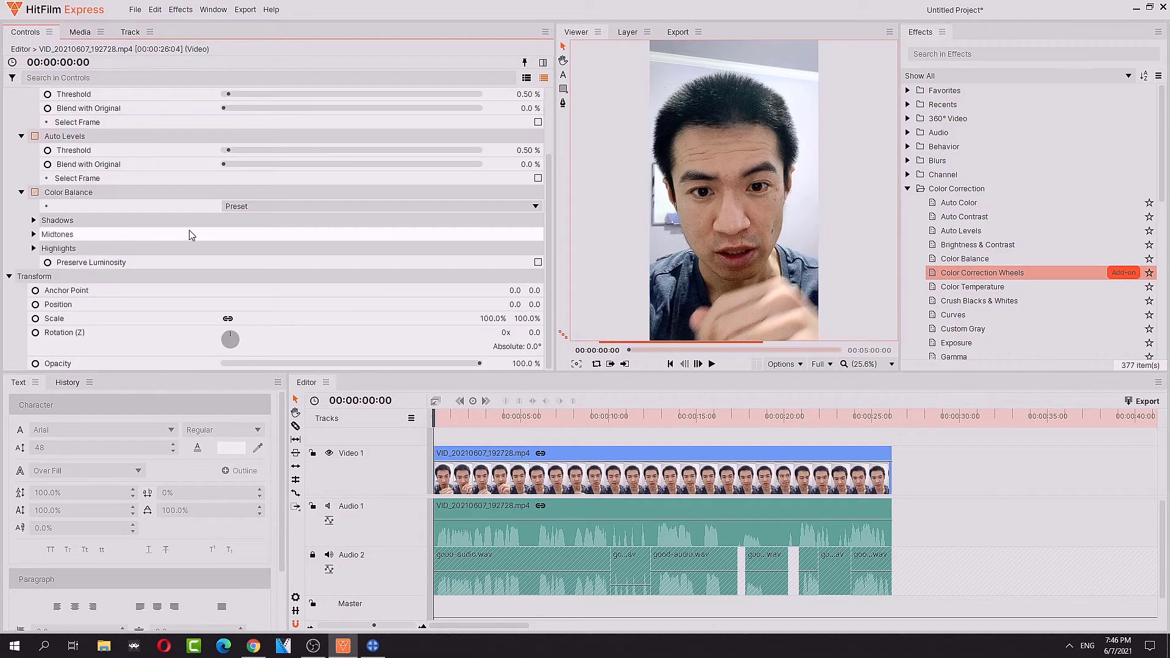
# - Apply the Curves effect to the clip and raise the middle of the RGB curve slightly to brighten the midtones
pyautogui.click(996, 287)
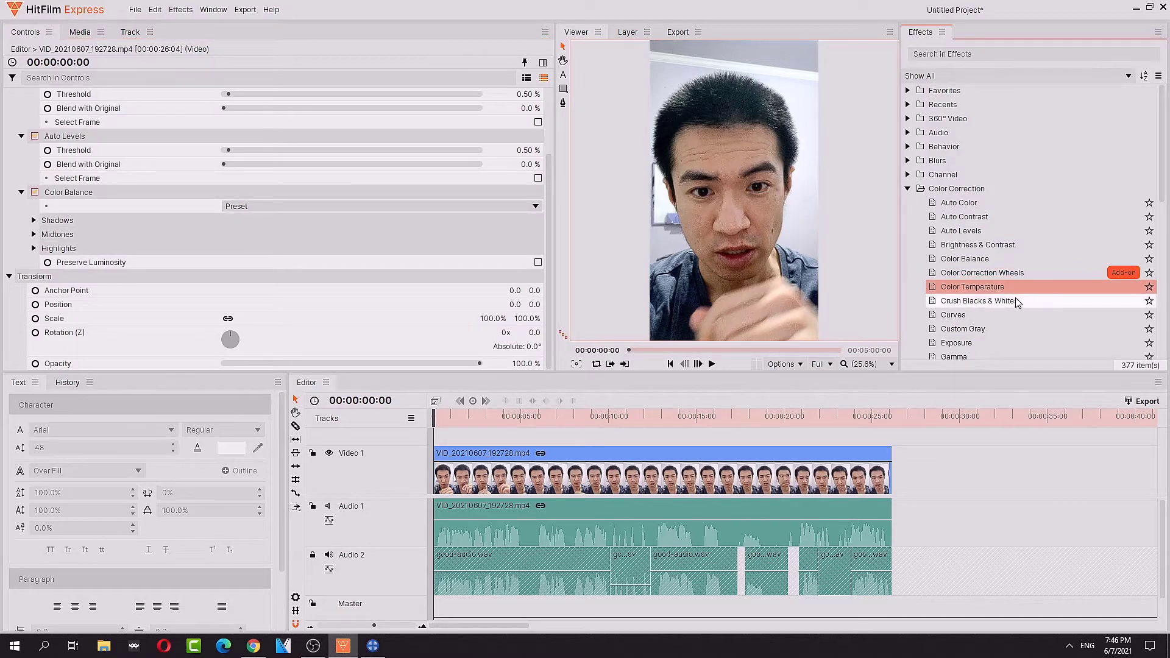
pyautogui.scroll(-1, 1089, 317)
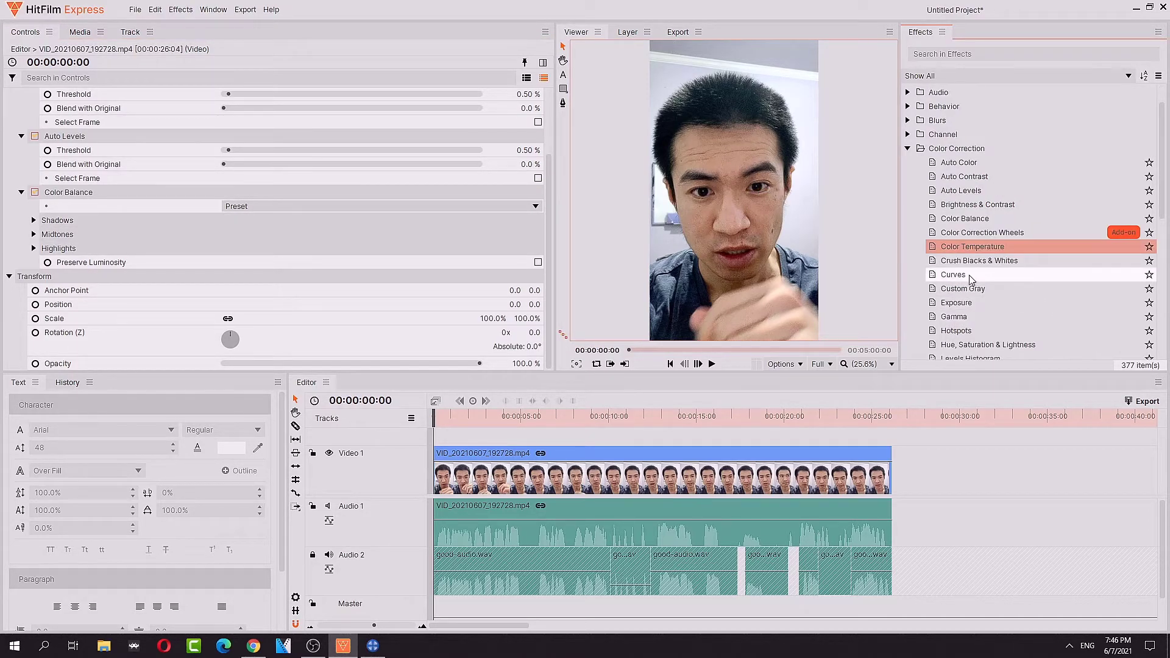
pyautogui.moveTo(961, 278)
pyautogui.mouseDown()
pyautogui.moveTo(349, 188)
pyautogui.moveTo(976, 264)
pyautogui.mouseUp()
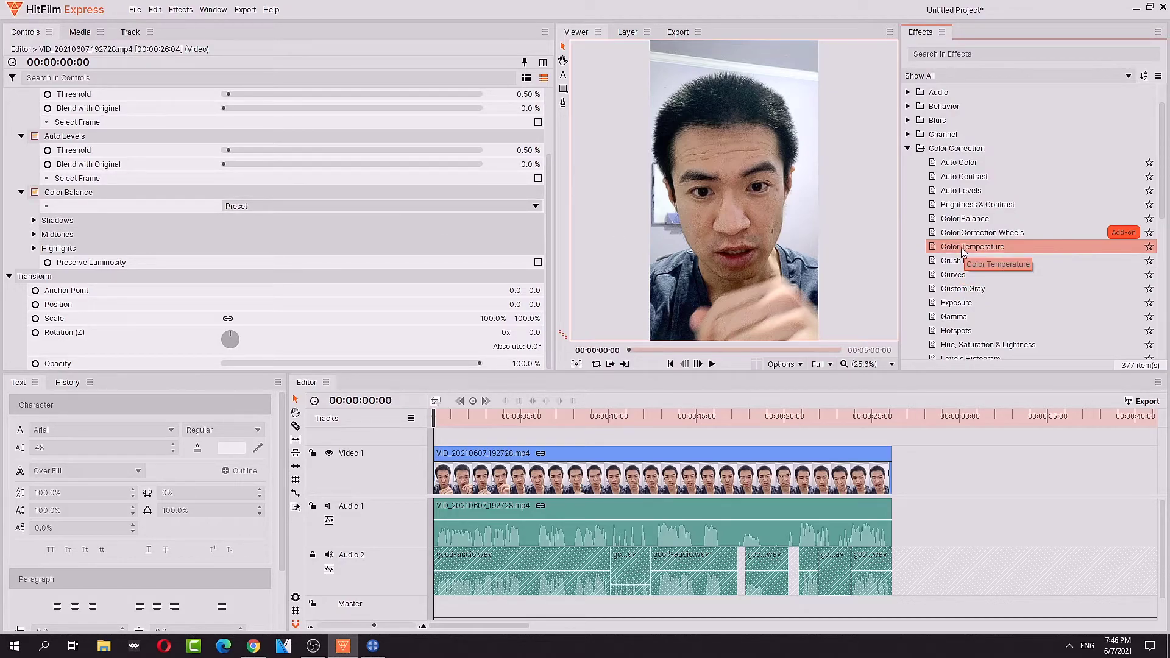
pyautogui.click(961, 278)
pyautogui.moveTo(930, 282); pyautogui.dragTo(731, 195)
pyautogui.scroll(-3, 309, 198)
pyautogui.moveTo(296, 189)
pyautogui.mouseDown()
pyautogui.moveTo(272, 166)
pyautogui.moveTo(321, 208)
pyautogui.moveTo(293, 182)
pyautogui.mouseUp()
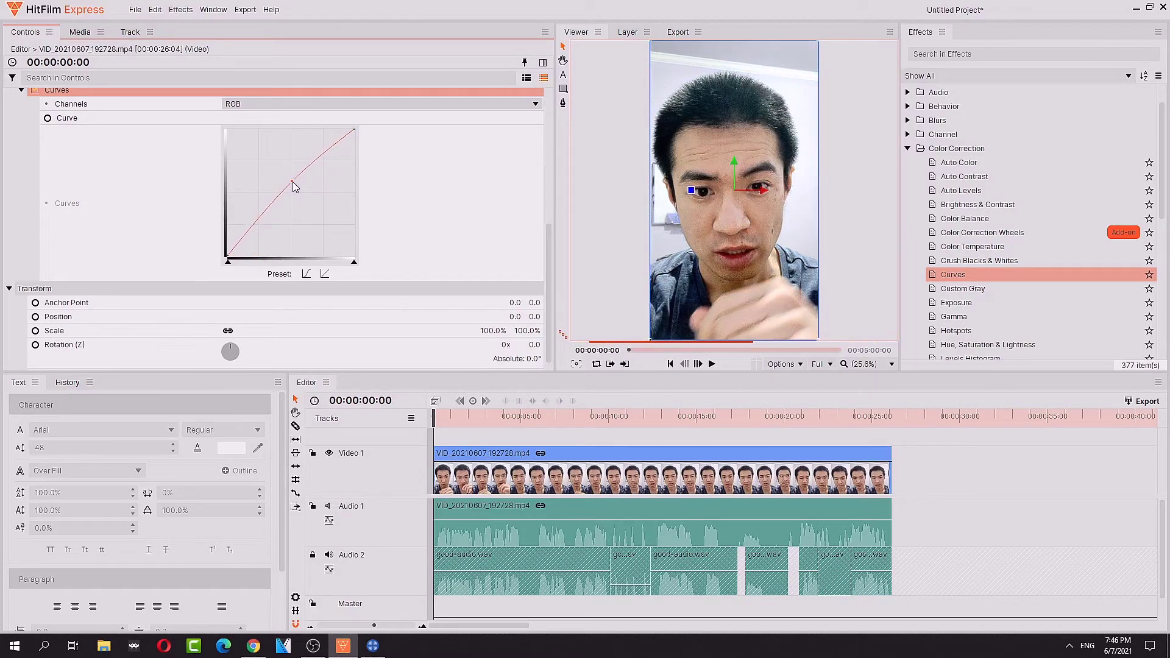
# - Remove the Curves effect from the clip
pyautogui.scroll(2, 300, 191)
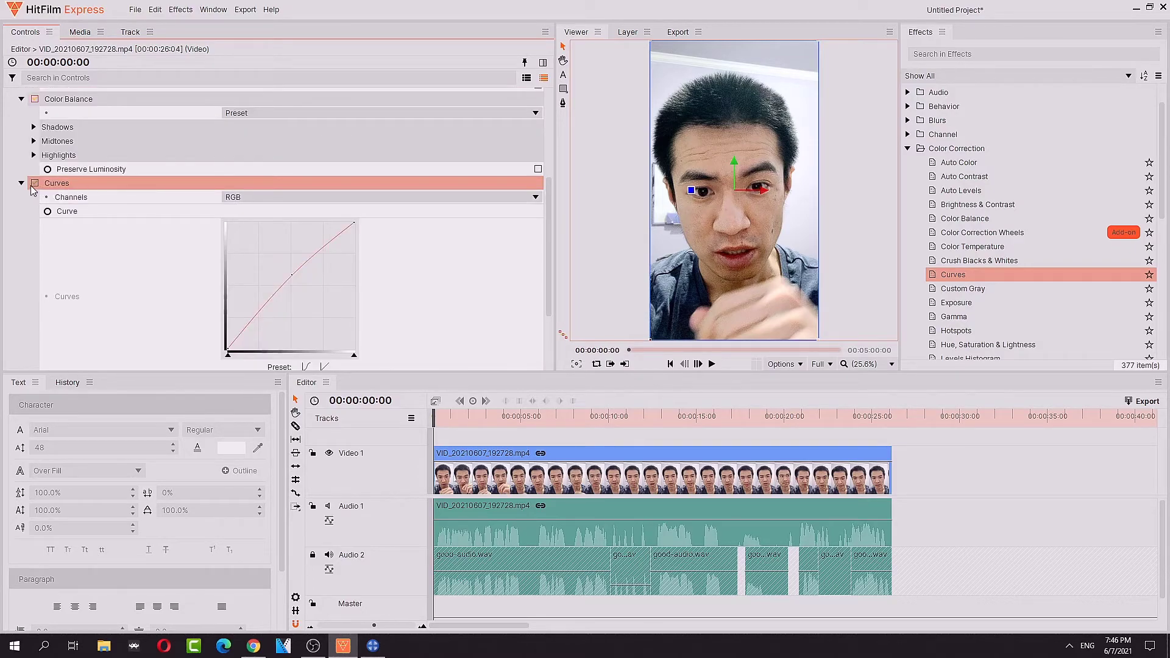
pyautogui.rightClick(54, 189)
pyautogui.click(152, 279)
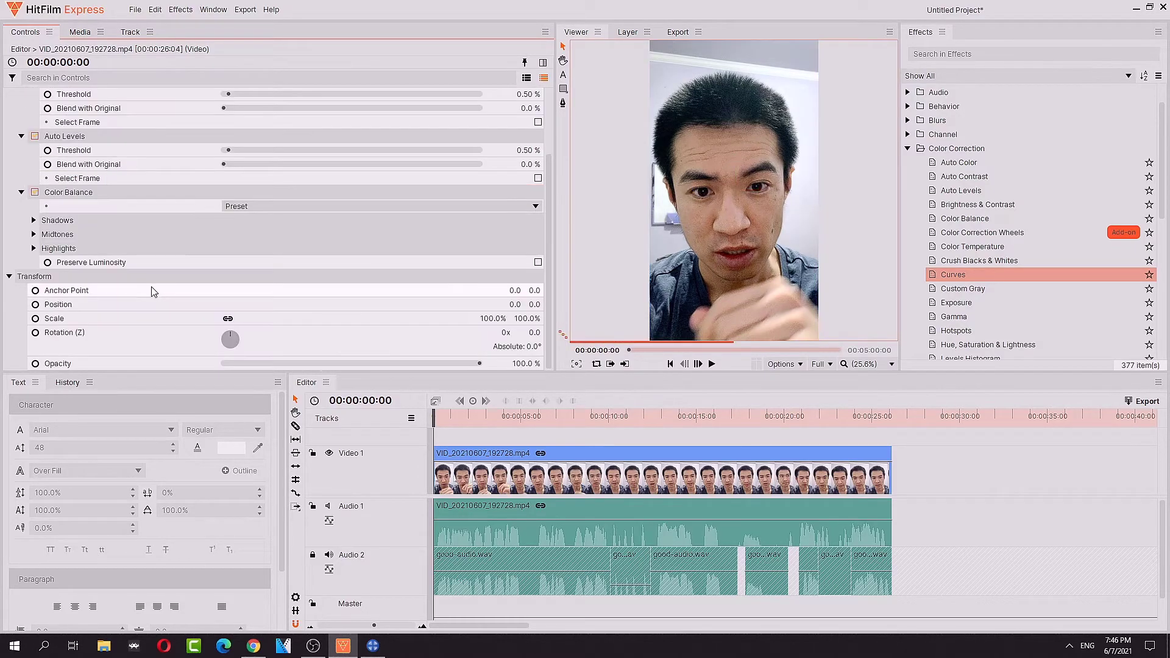
# - Compare the picture at the clip's start with Auto Color, Auto Levels and Color Balance switched off and back on
pyautogui.scroll(3, 392, 263)
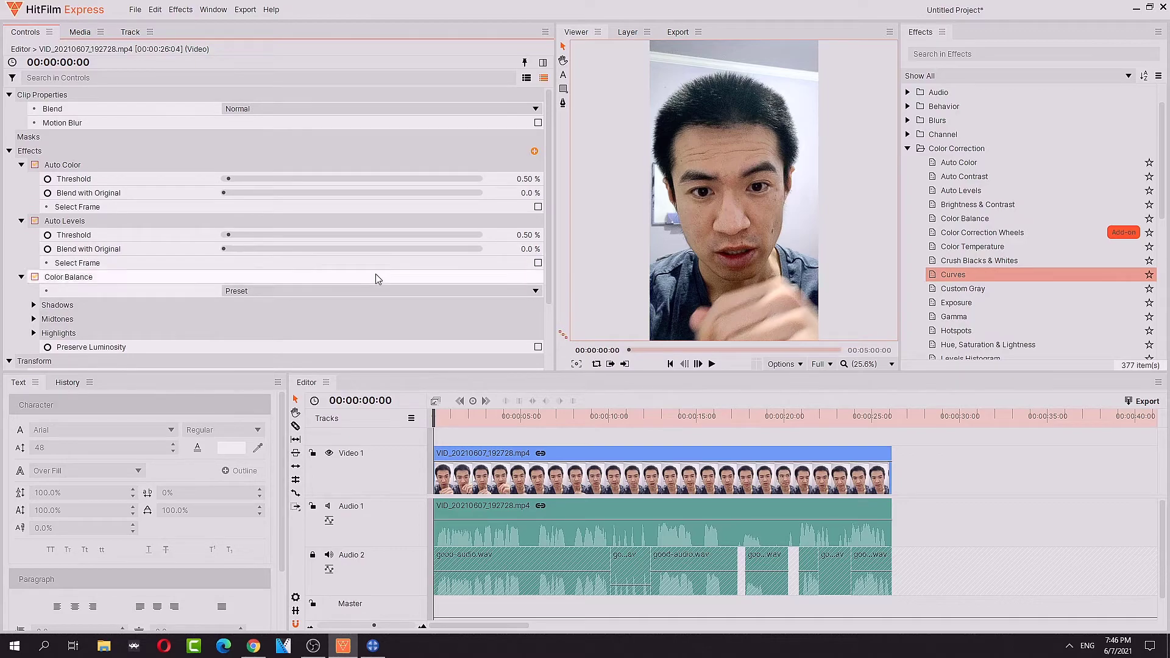
pyautogui.moveTo(434, 419)
pyautogui.mouseDown()
pyautogui.moveTo(757, 432)
pyautogui.moveTo(432, 429)
pyautogui.mouseUp()
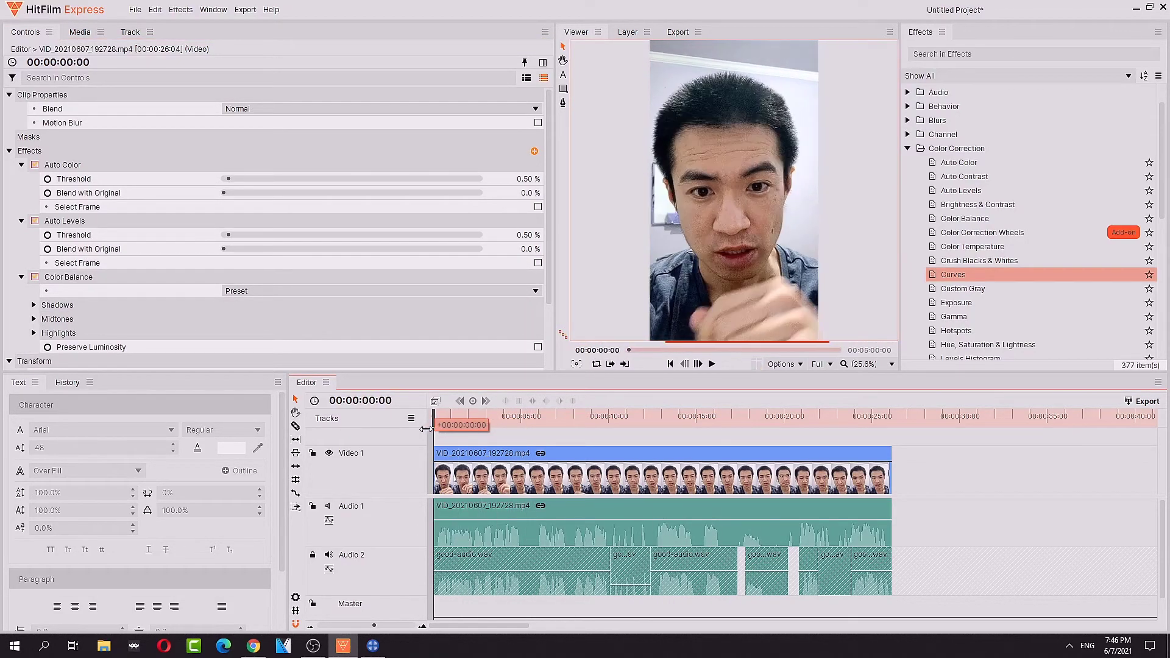
pyautogui.click(35, 164)
pyautogui.click(35, 221)
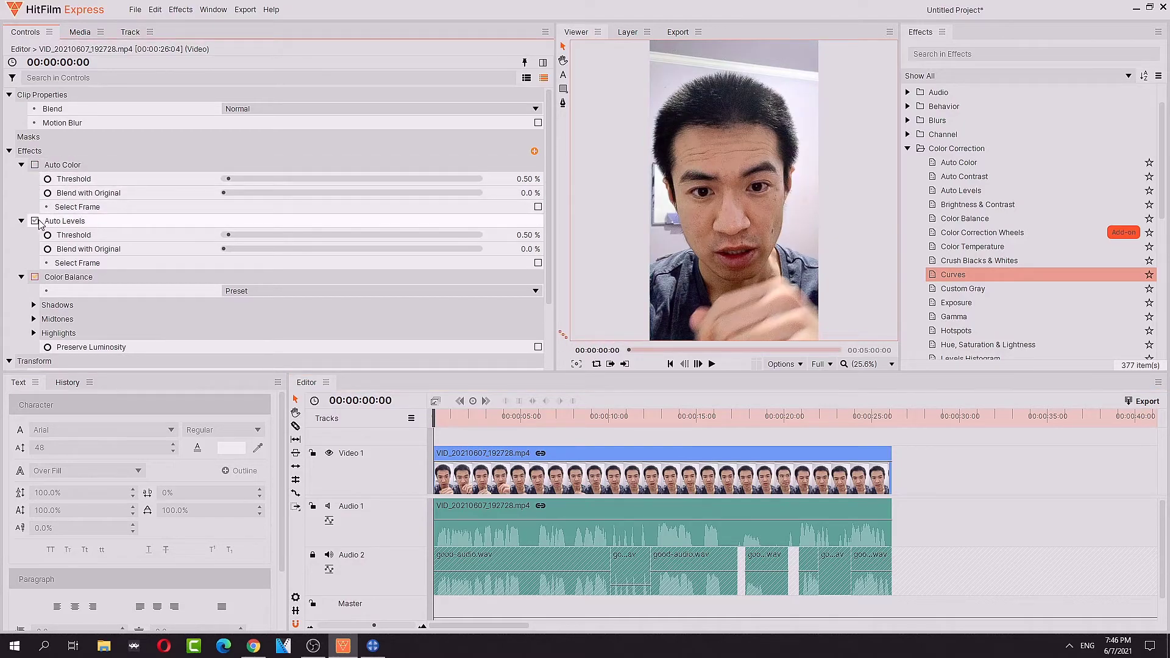
pyautogui.click(35, 276)
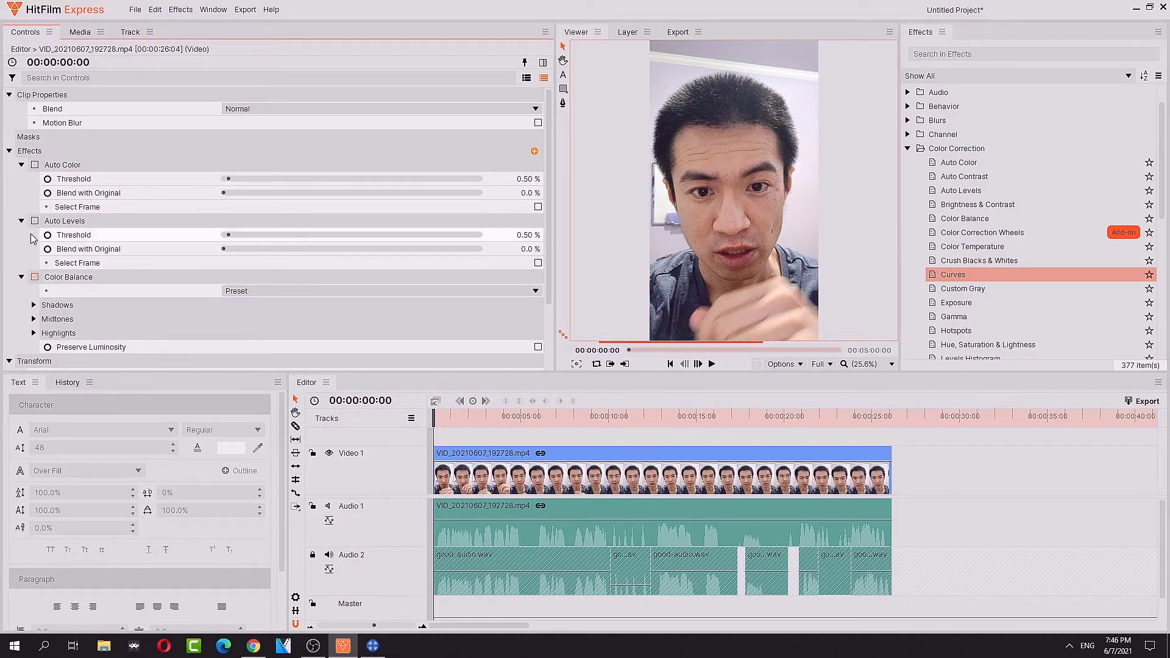
pyautogui.click(34, 220)
pyautogui.click(35, 165)
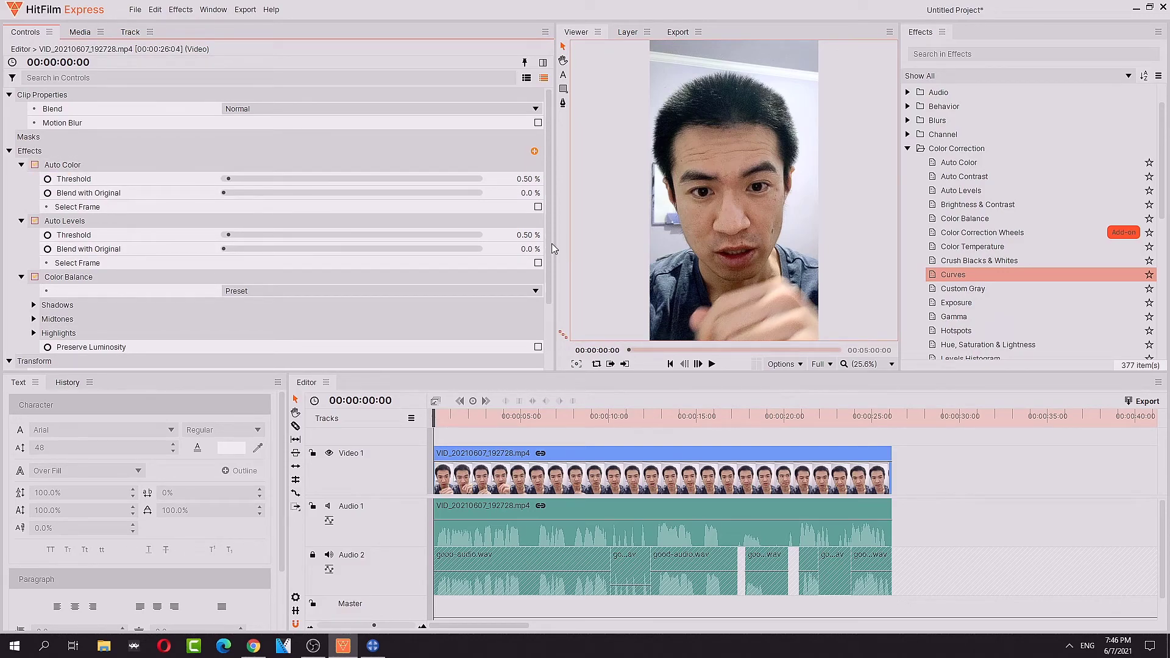
pyautogui.moveTo(550, 236); pyautogui.dragTo(555, 204)
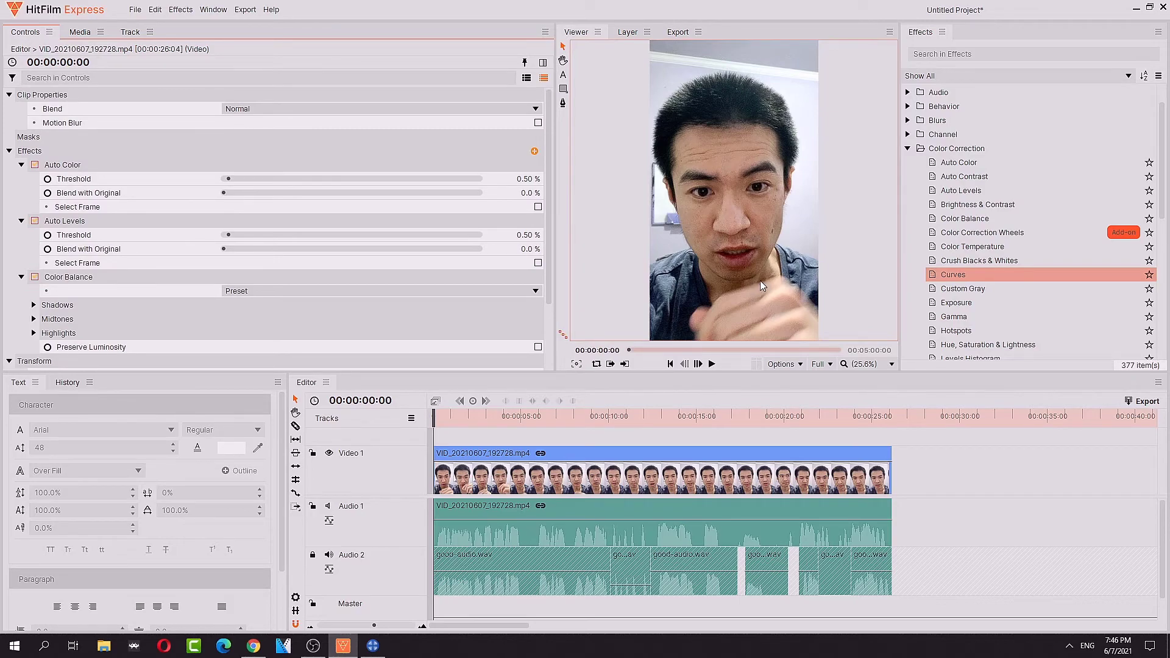